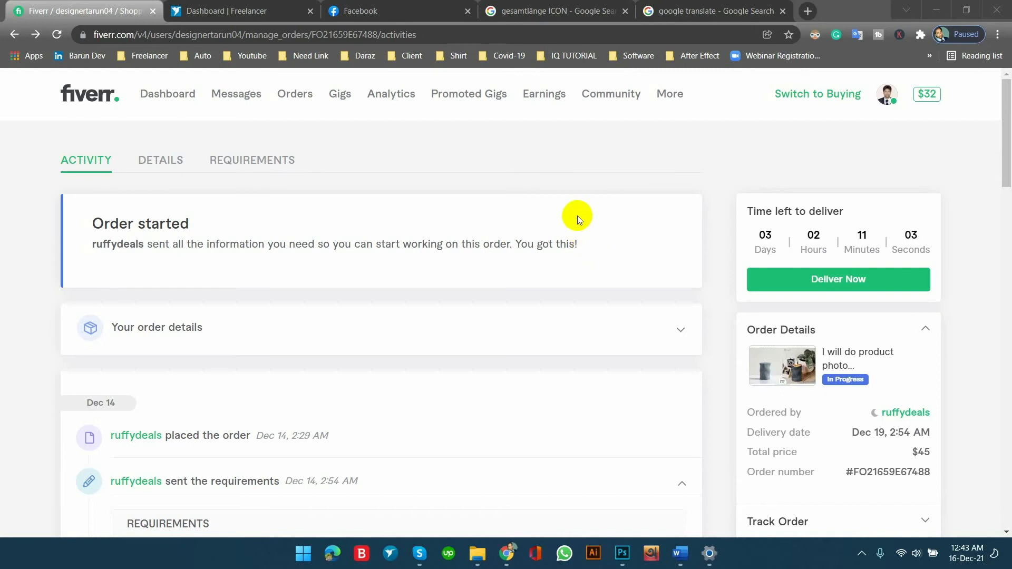
Examine the Fiverr order's details, total price and the client's requirements with the attached files.
scroll(577, 214, down, 3)
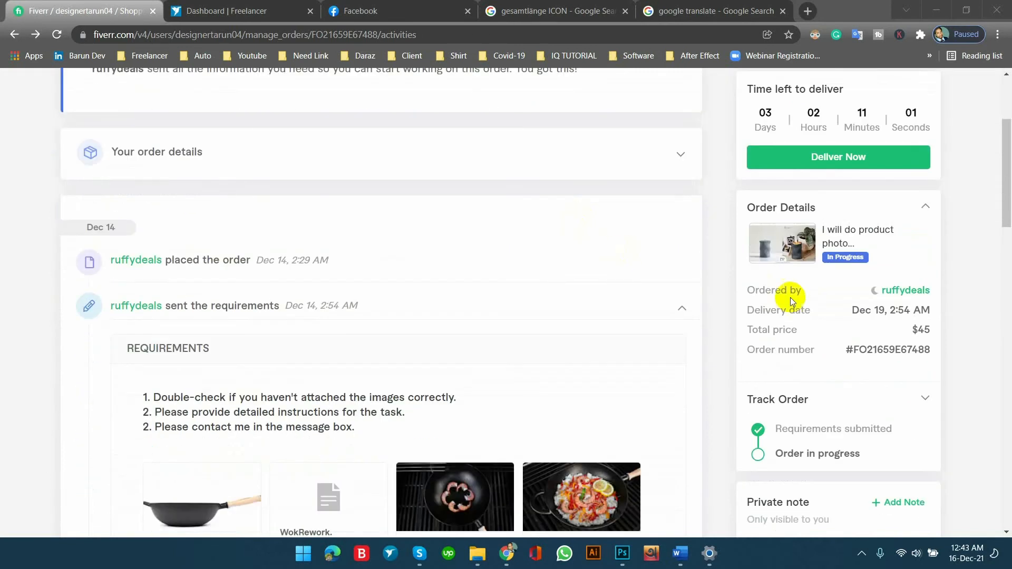
drag(918, 330, 963, 334)
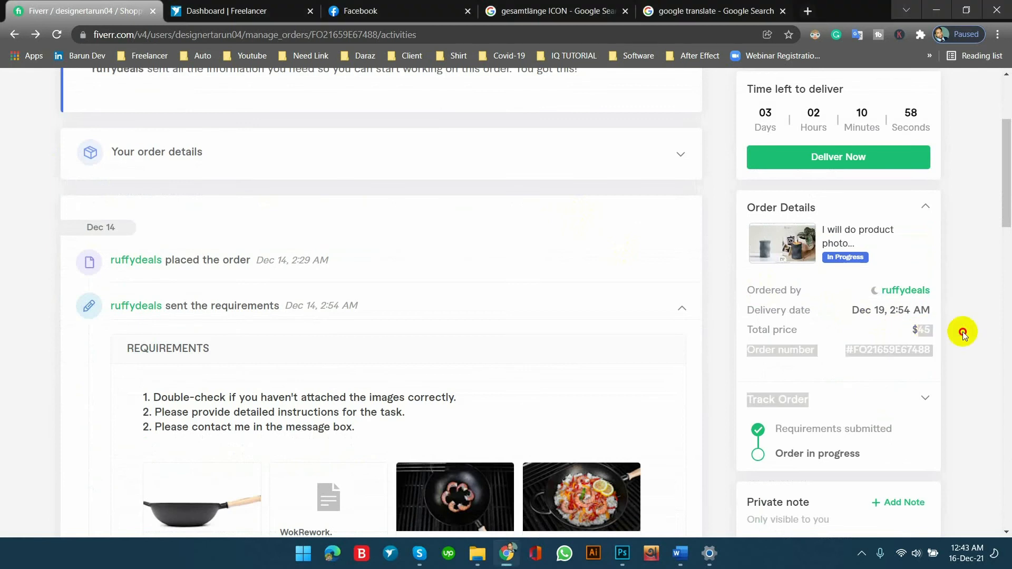
click(924, 327)
scroll(445, 269, down, 4)
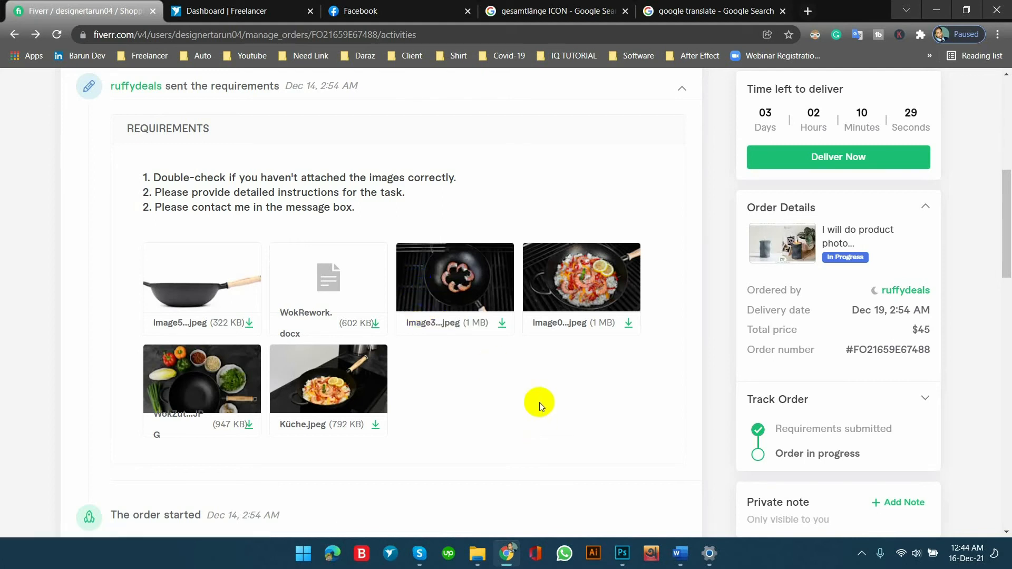
Switch to Photoshop and close the GetPaidStock ring icon image and icon-elektro.png without saving.
click(622, 553)
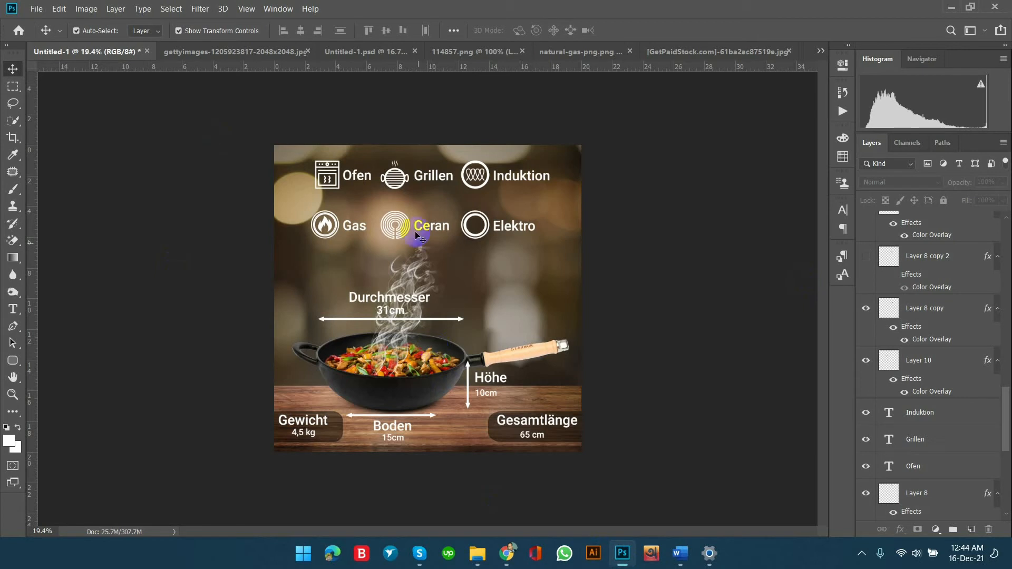
click(721, 53)
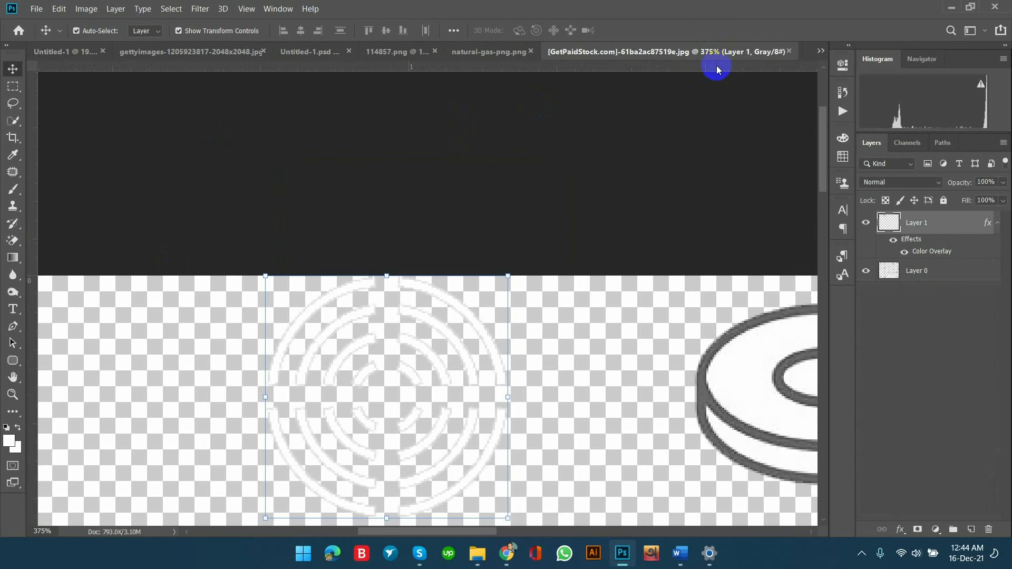
click(785, 51)
click(537, 219)
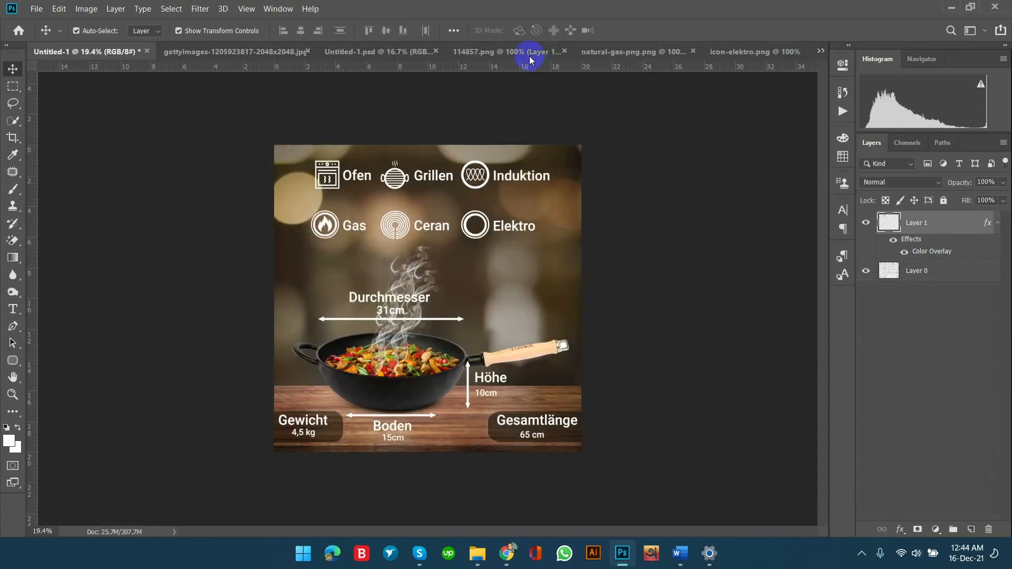
click(719, 51)
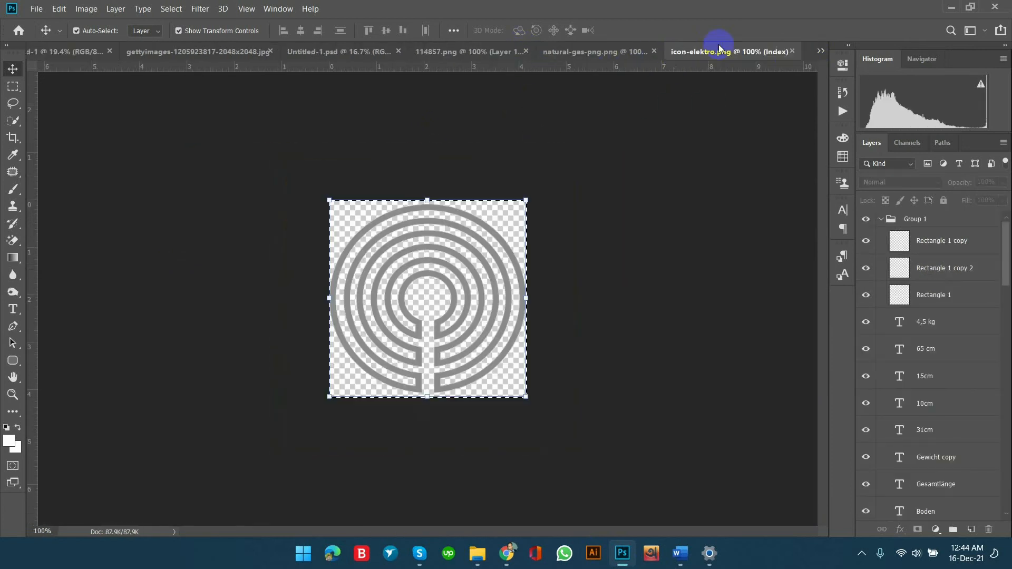
click(794, 51)
Close the natural-gas-png.png icon document without saving and the 114857.png oven icon document.
click(694, 51)
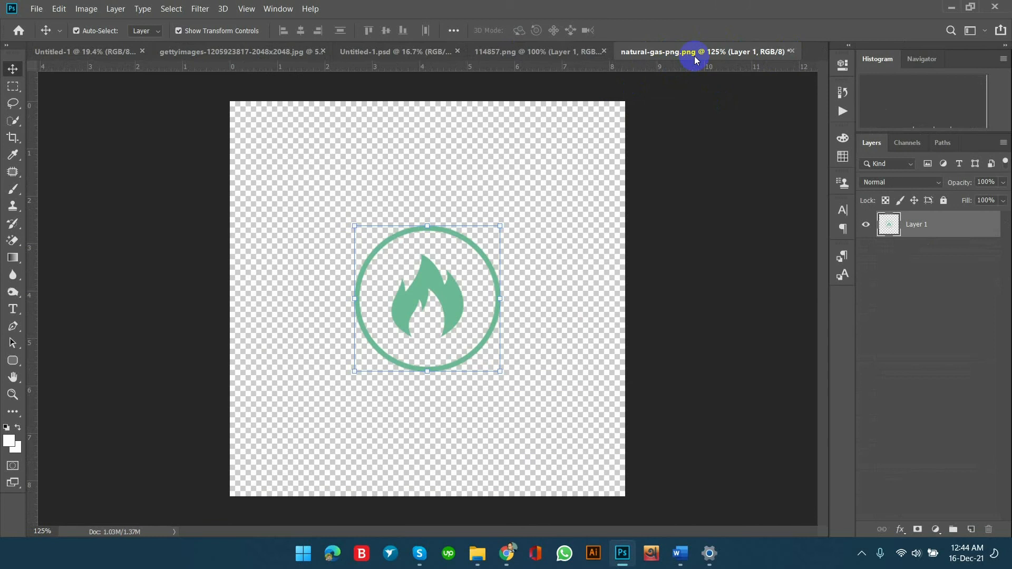
click(791, 51)
click(539, 219)
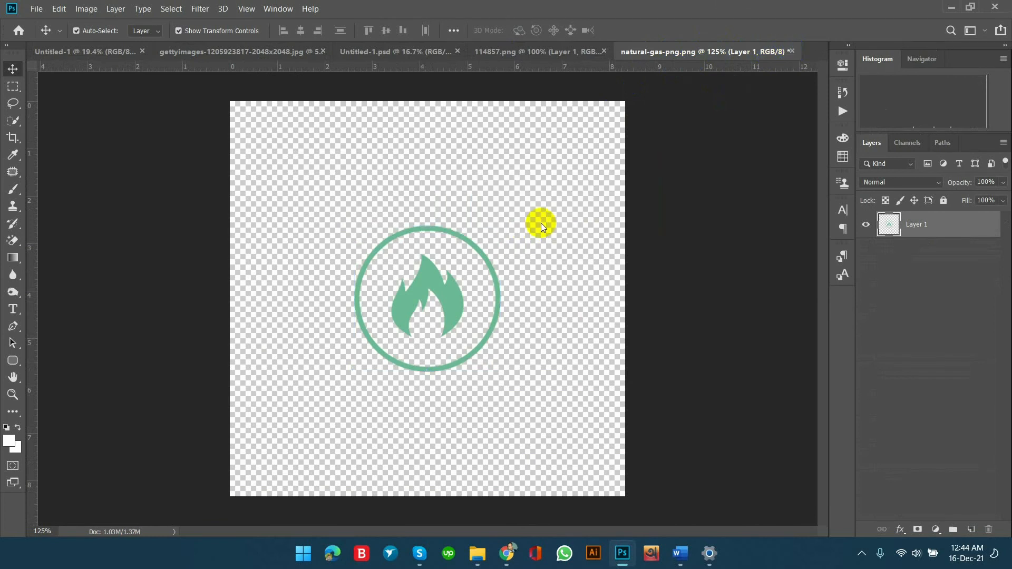
click(631, 51)
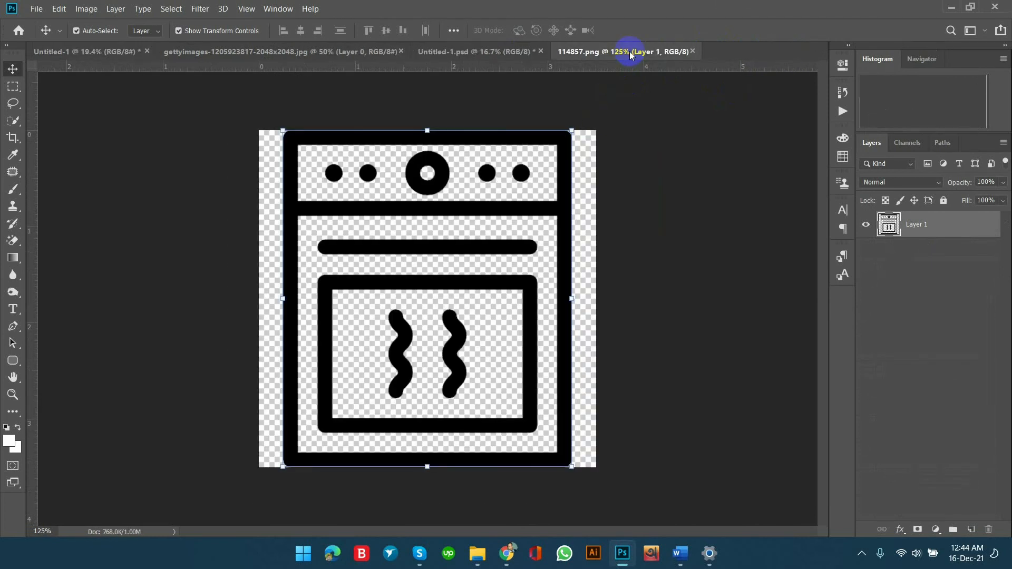
click(692, 51)
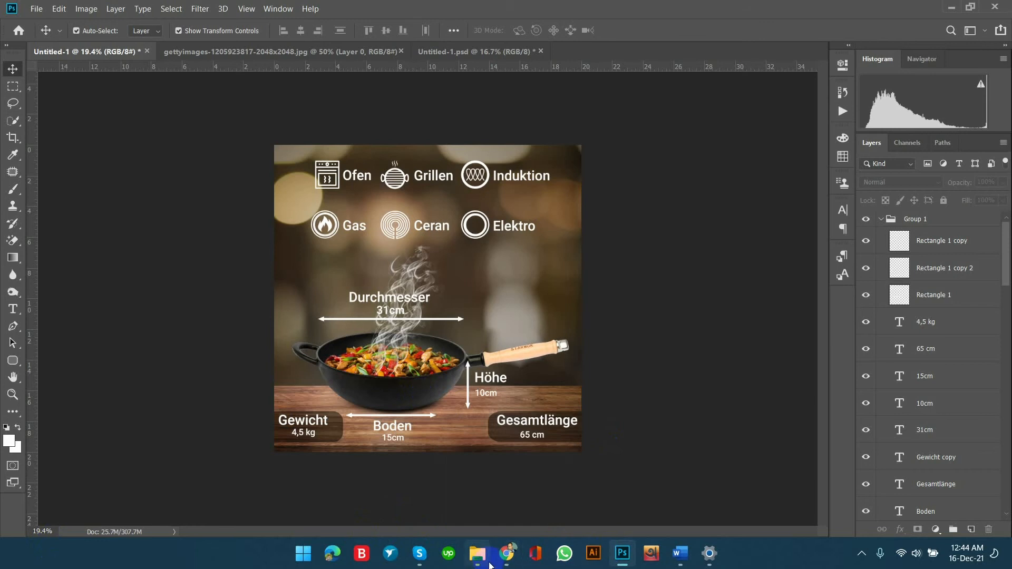
Switch to WokRework.docx in Word and examine the client's brief, the Image5.jpeg reference picture and the requested wok measurements.
click(476, 516)
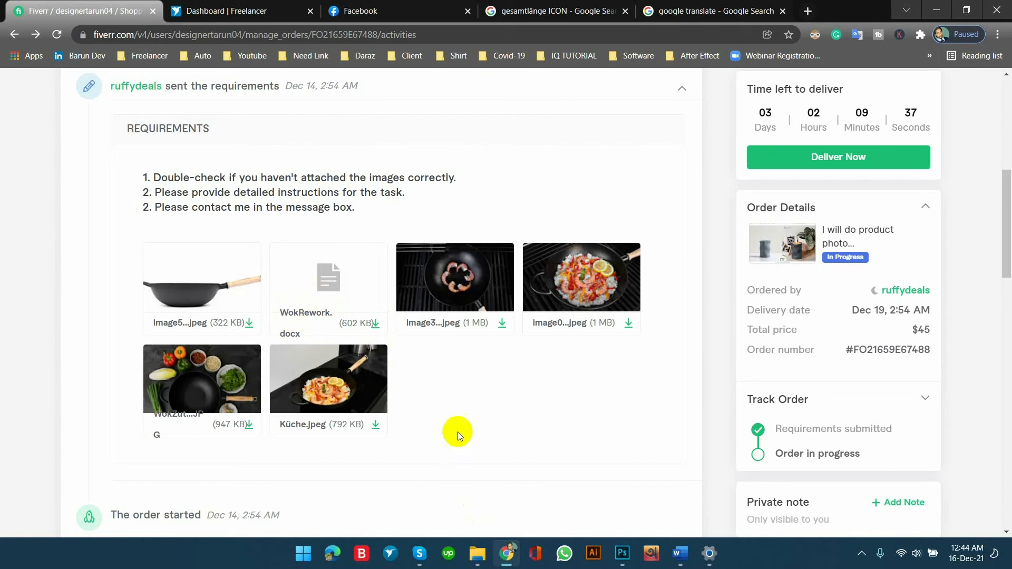
click(680, 553)
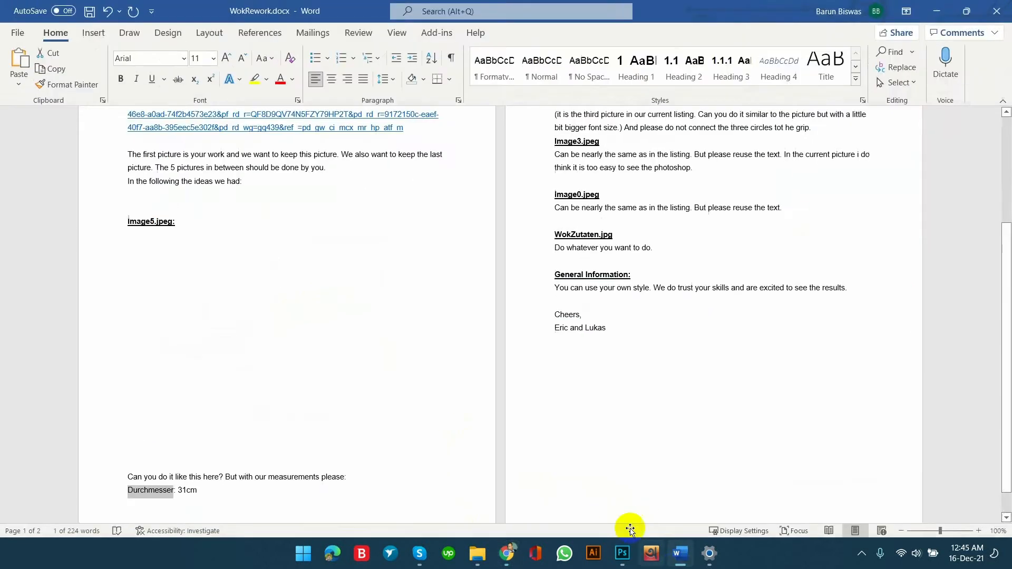
scroll(422, 319, up, 5)
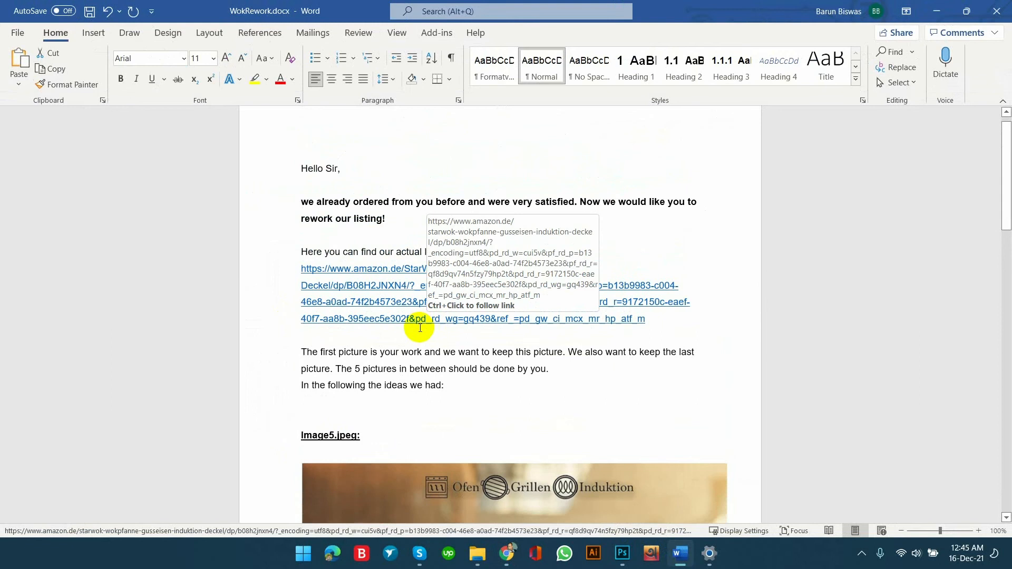
scroll(420, 328, down, 6)
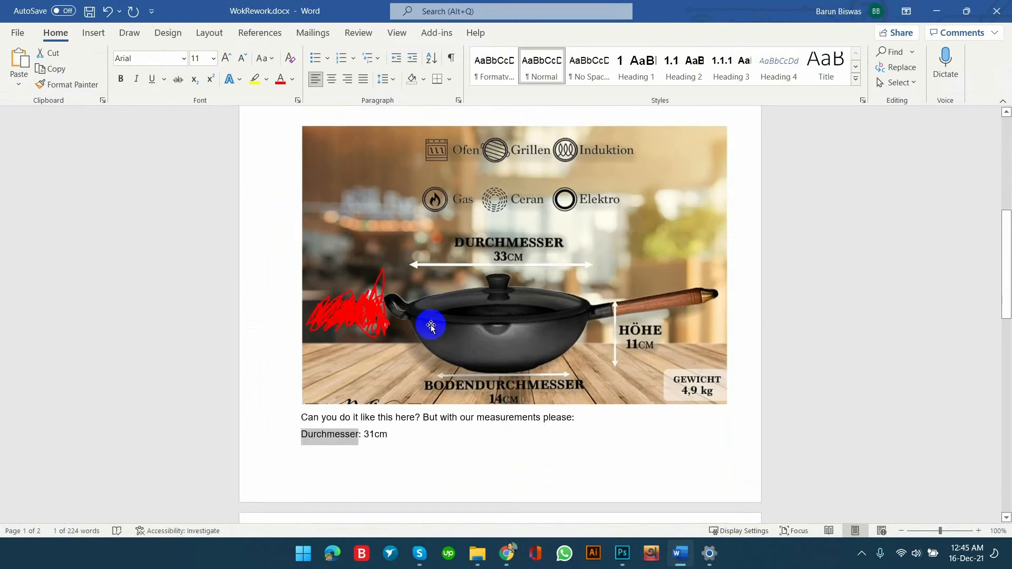
click(594, 239)
scroll(595, 241, down, 1)
scroll(595, 240, down, 1)
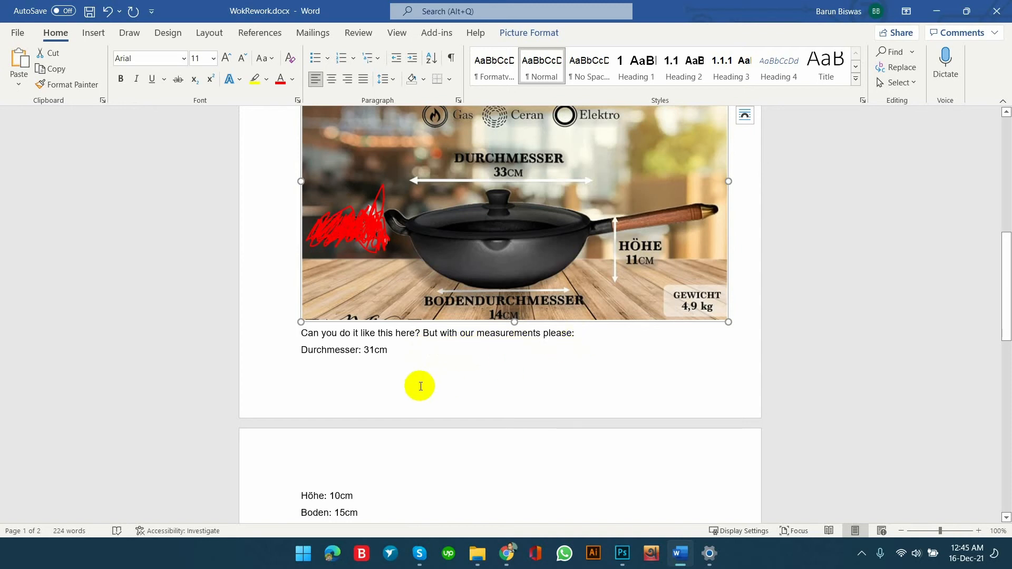
scroll(416, 384, up, 1)
scroll(424, 388, up, 2)
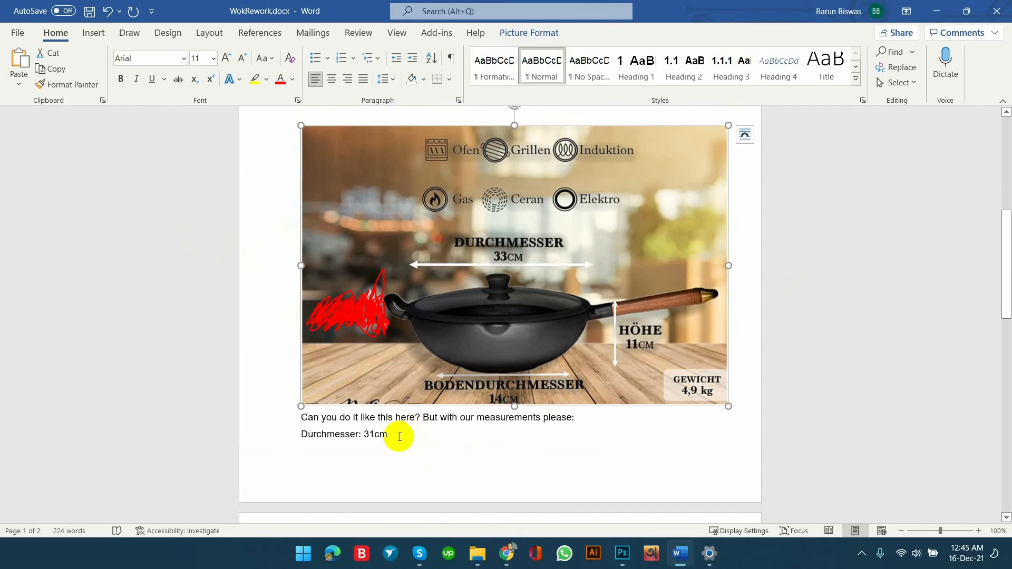
click(447, 336)
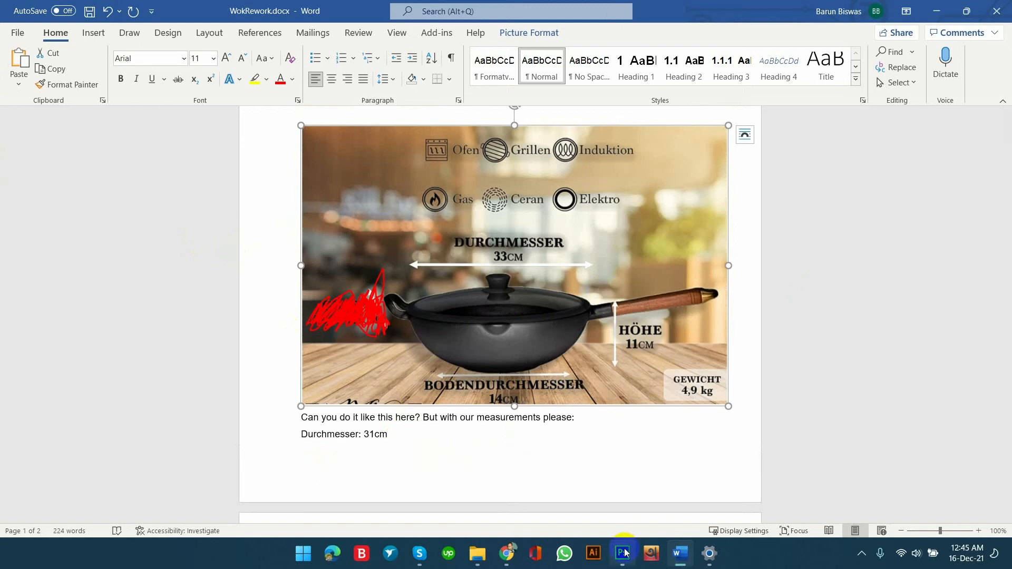
Switch to Chrome and search Google Images for "background image" in a new tab.
click(508, 553)
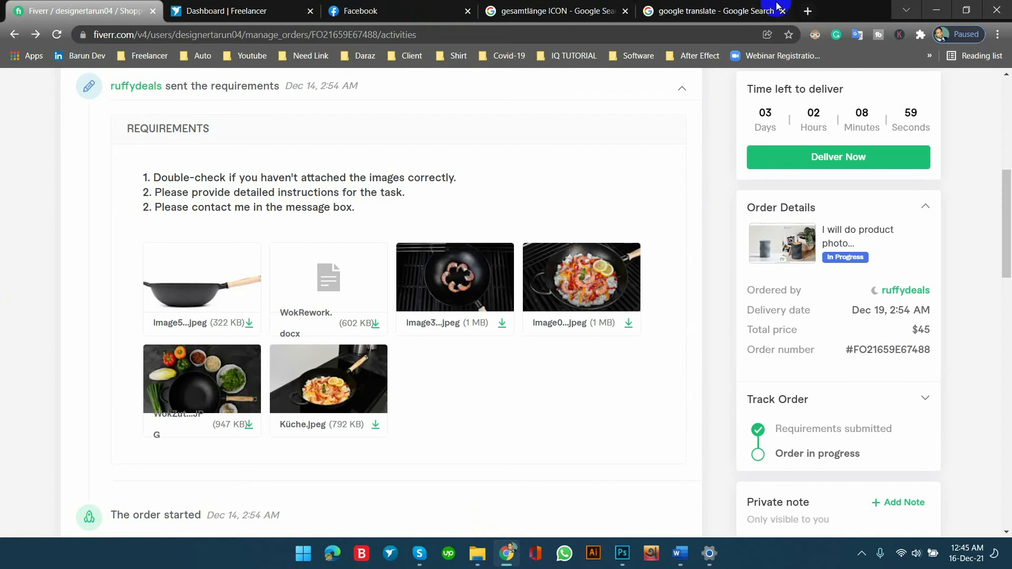
click(807, 10)
text(ba)
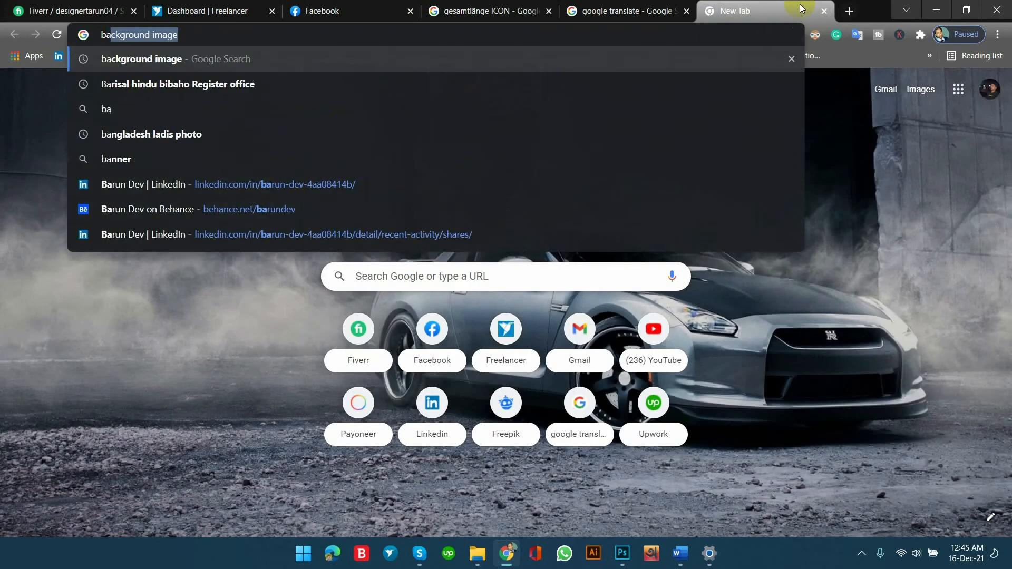
text(ckground i)
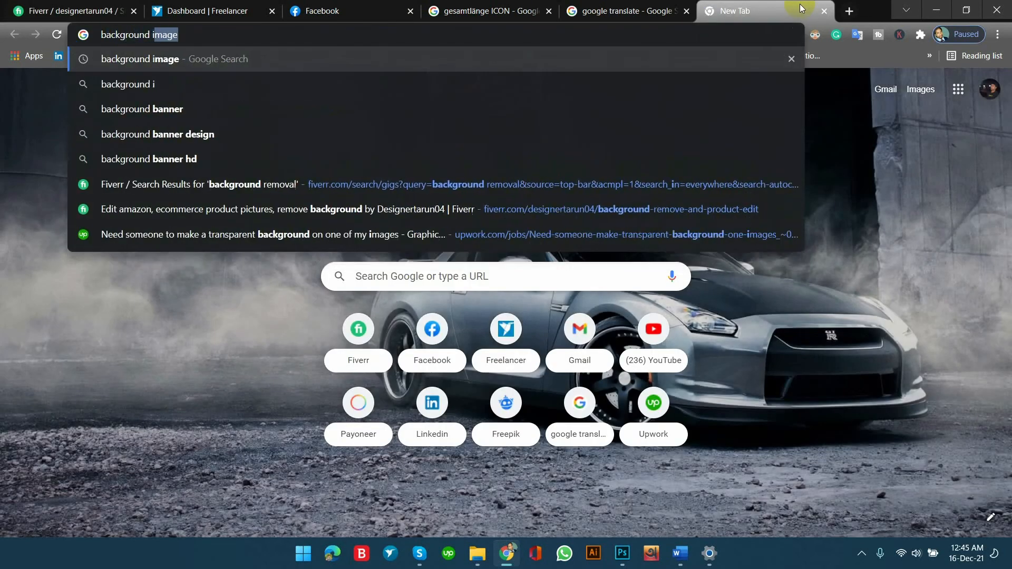
text(mage)
key(Return)
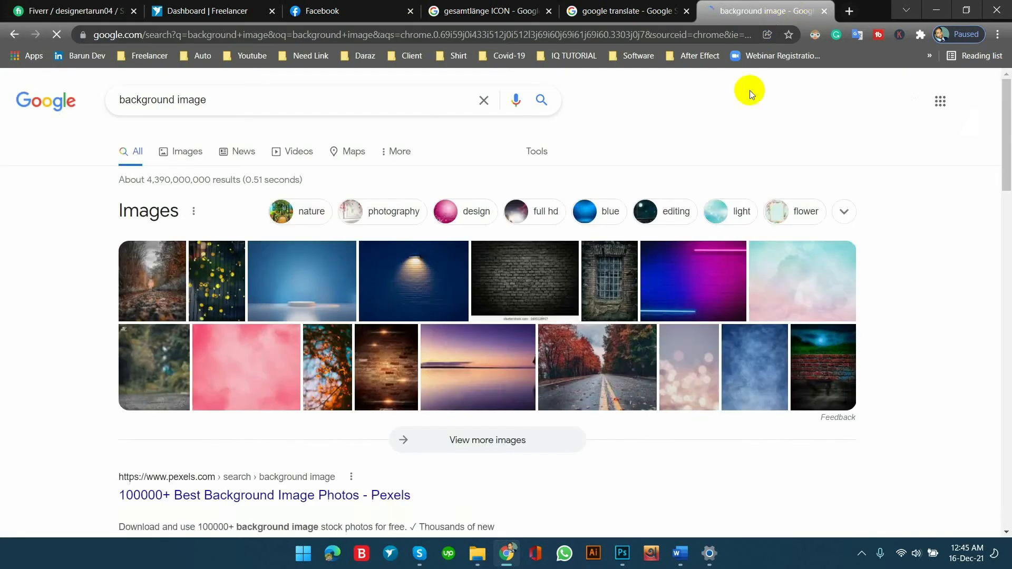
click(184, 153)
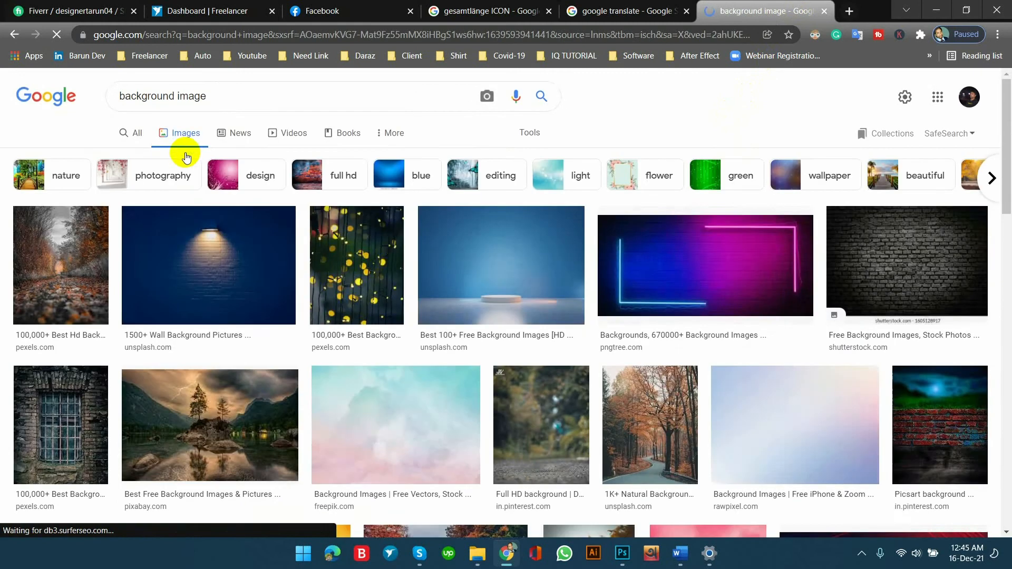
Browse the image results for a suitable backdrop and preview the blurred background with a wooden tabletop and its related images.
scroll(390, 210, down, 10)
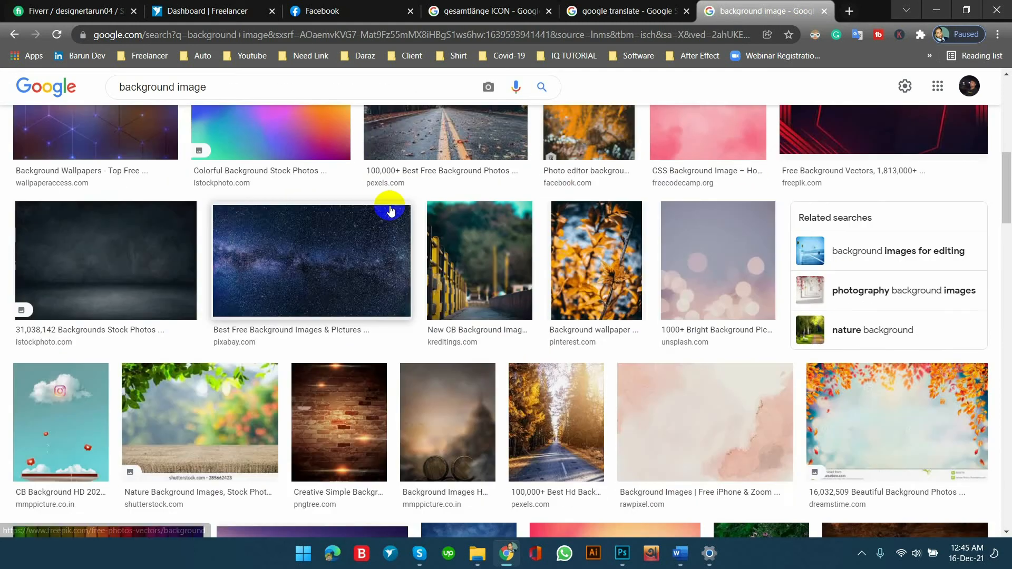
scroll(390, 209, down, 4)
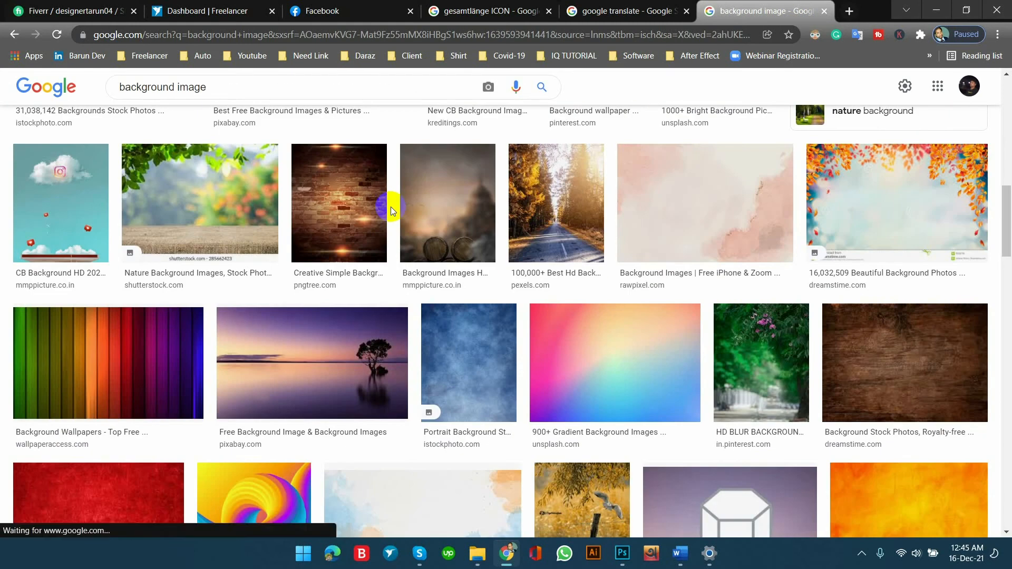
scroll(393, 211, down, 11)
scroll(398, 217, down, 12)
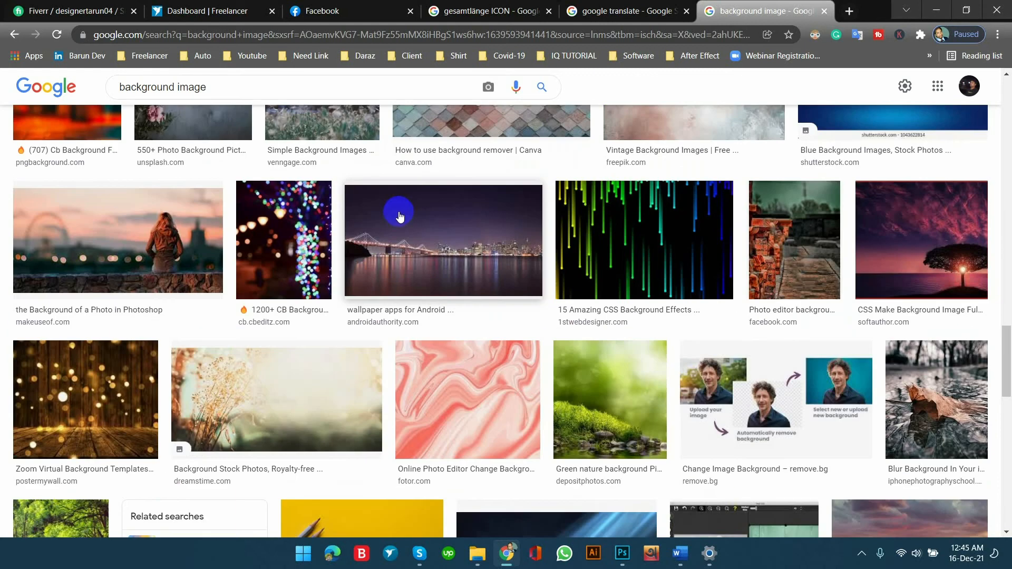
scroll(403, 216, down, 4)
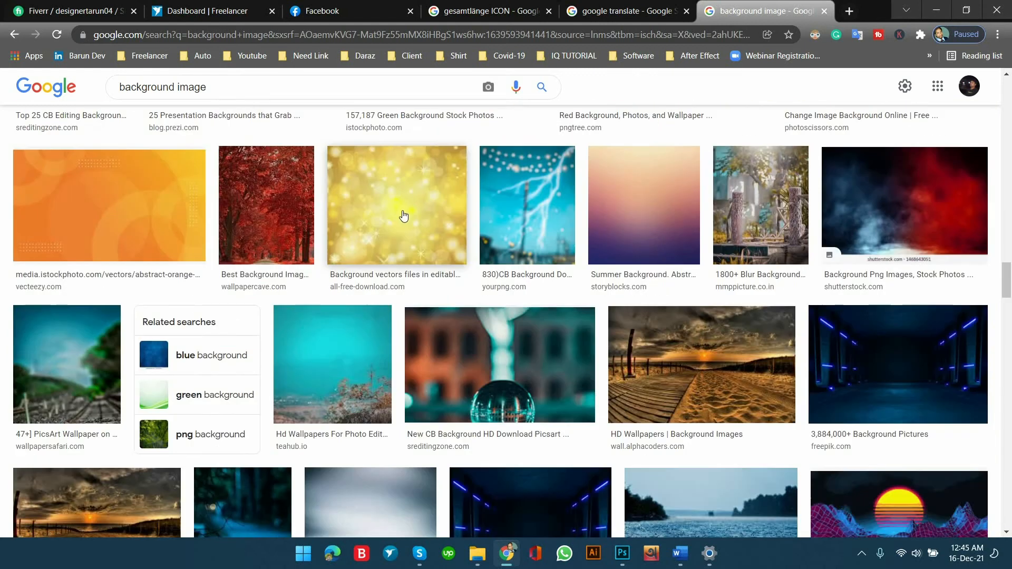
scroll(404, 214, down, 11)
scroll(411, 209, up, 4)
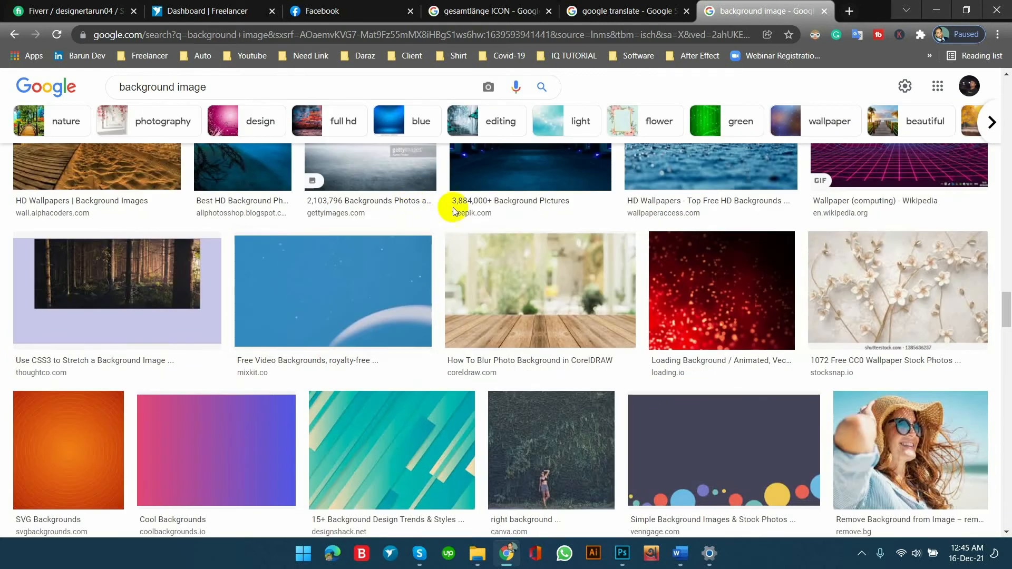
click(535, 291)
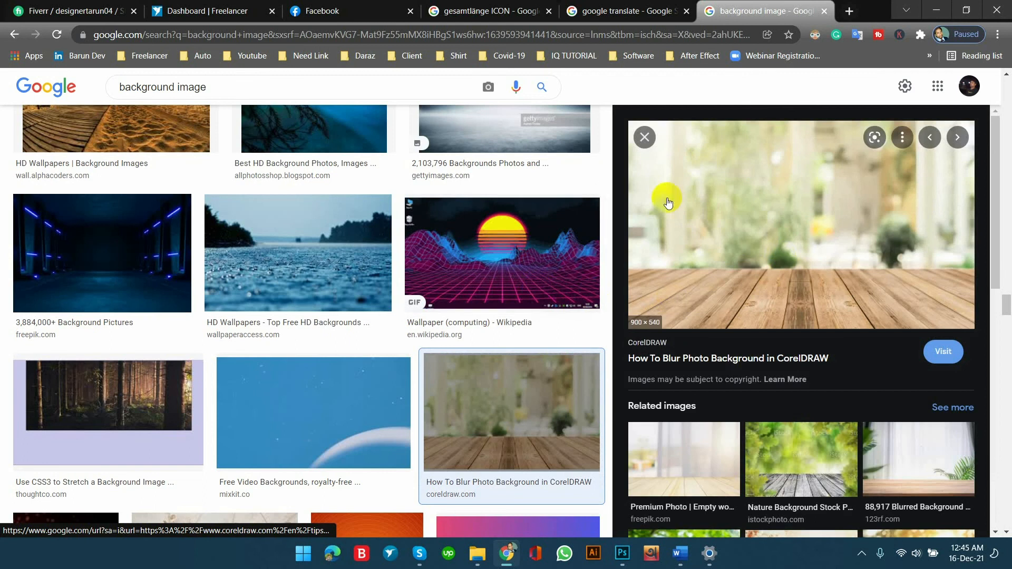
scroll(786, 253, down, 3)
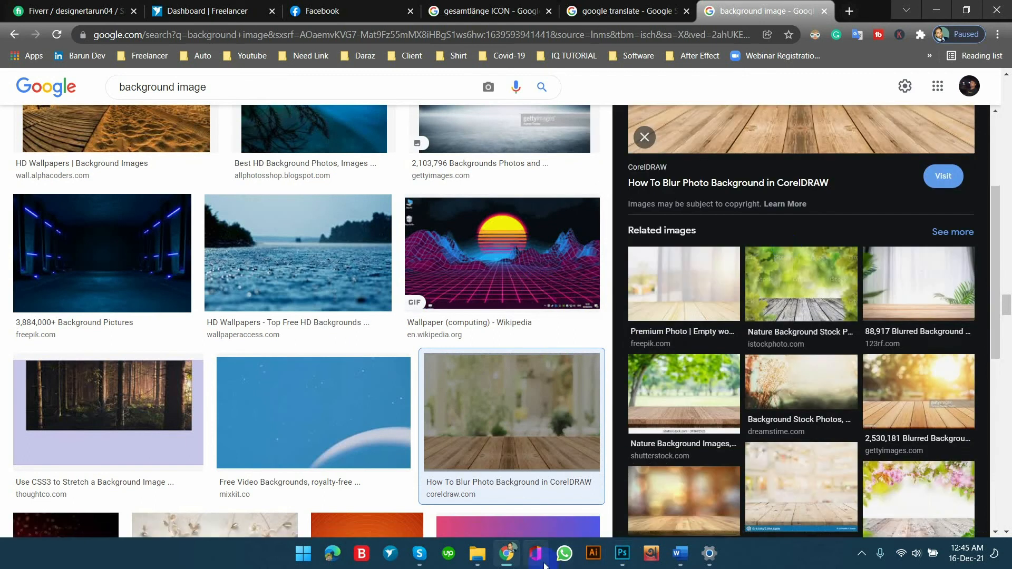
Compare the wok reference picture in the Word brief with the wooden tabletop background previewed in Chrome.
click(680, 553)
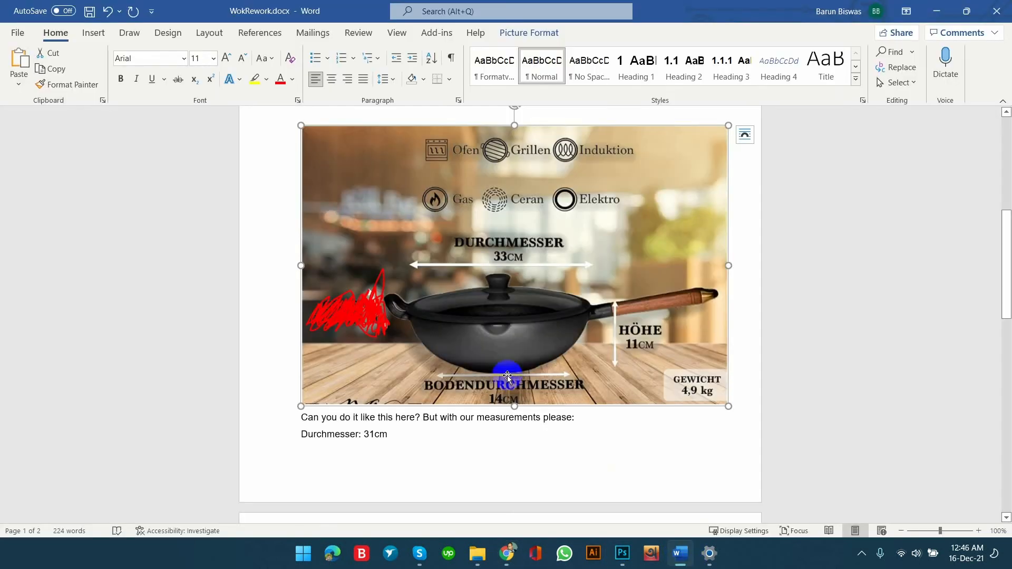
click(507, 553)
scroll(849, 241, up, 5)
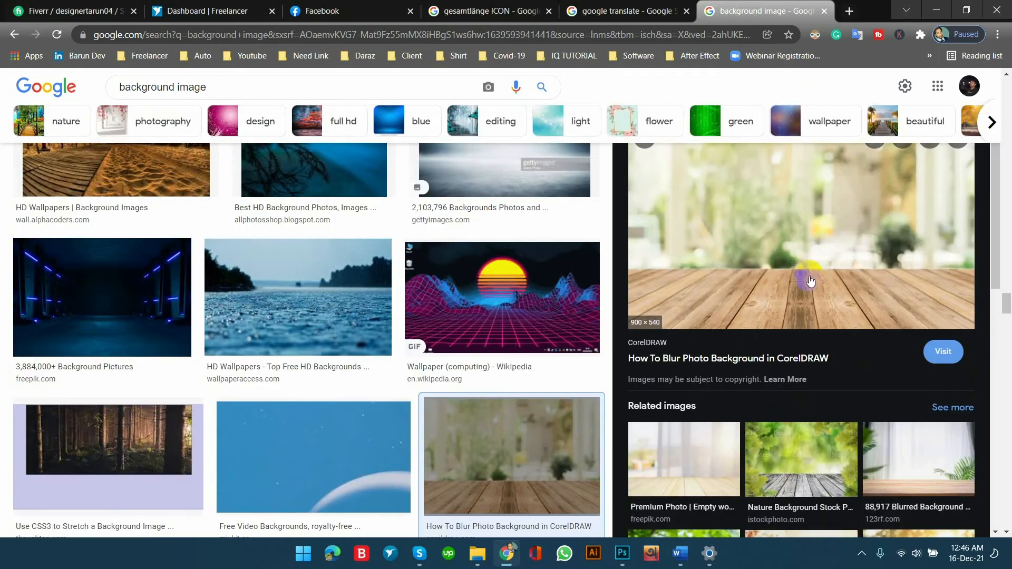
click(622, 554)
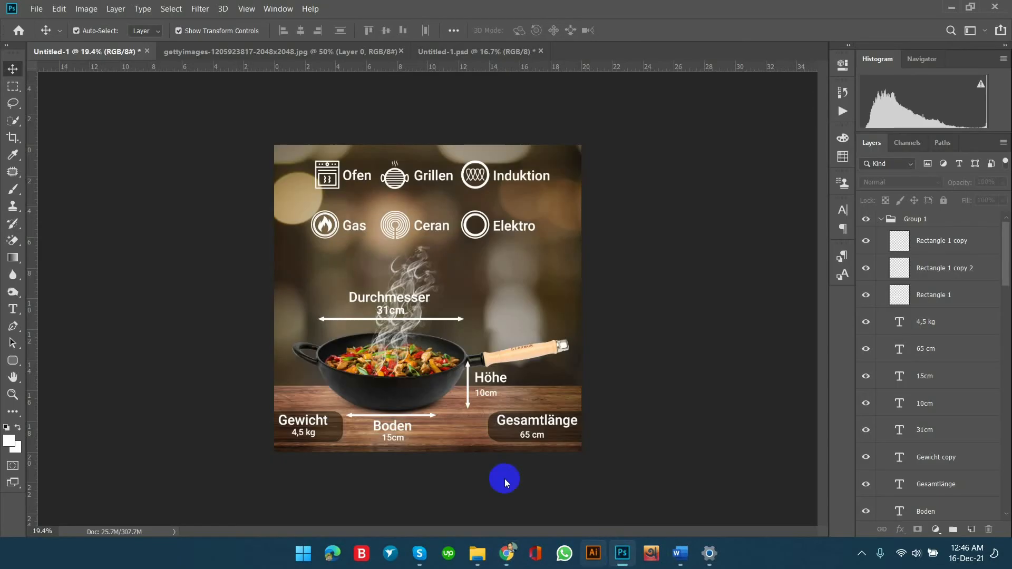
click(267, 52)
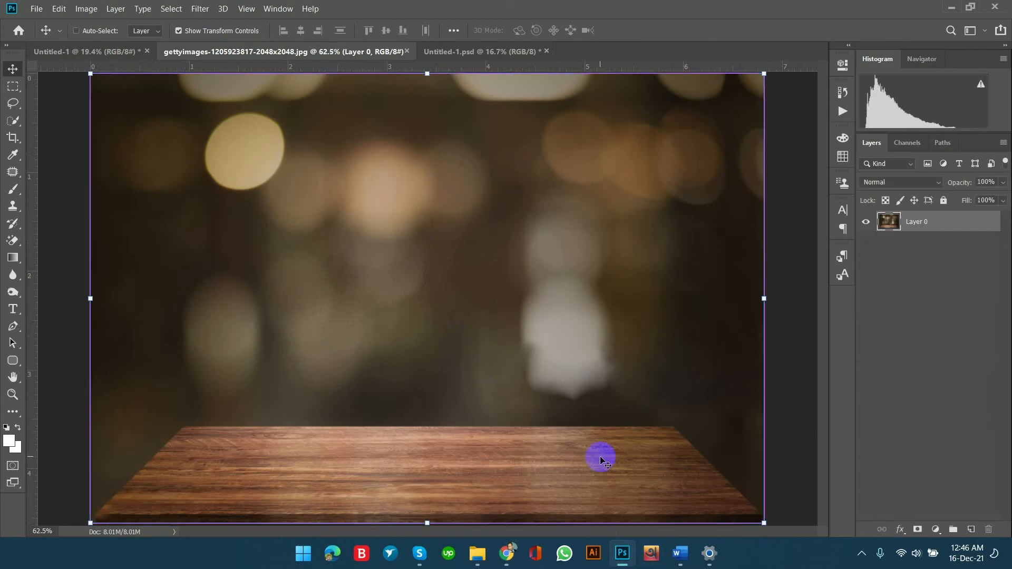
key(ctrl+minus)
key(ctrl+minus)
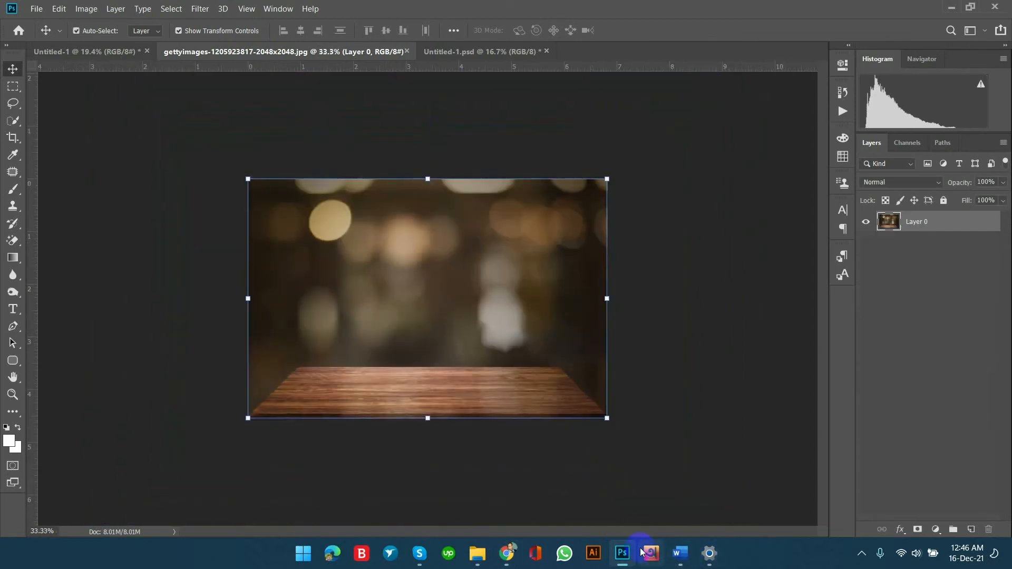
Switch to Chrome and preview related wooden-tabletop backgrounds, including the iStock light-blur image and the Getty Images blurred background.
click(506, 554)
scroll(724, 339, down, 5)
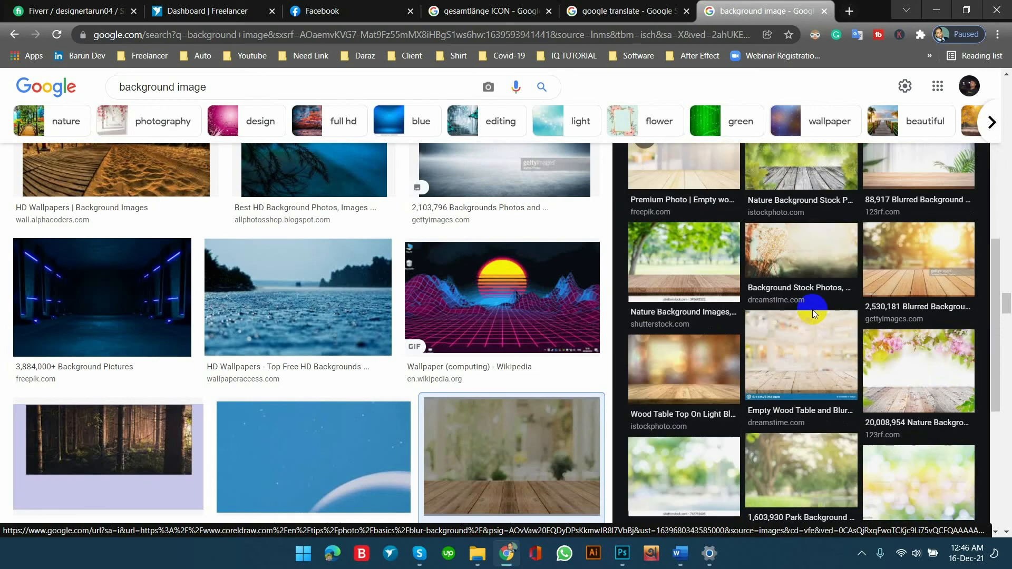
click(701, 361)
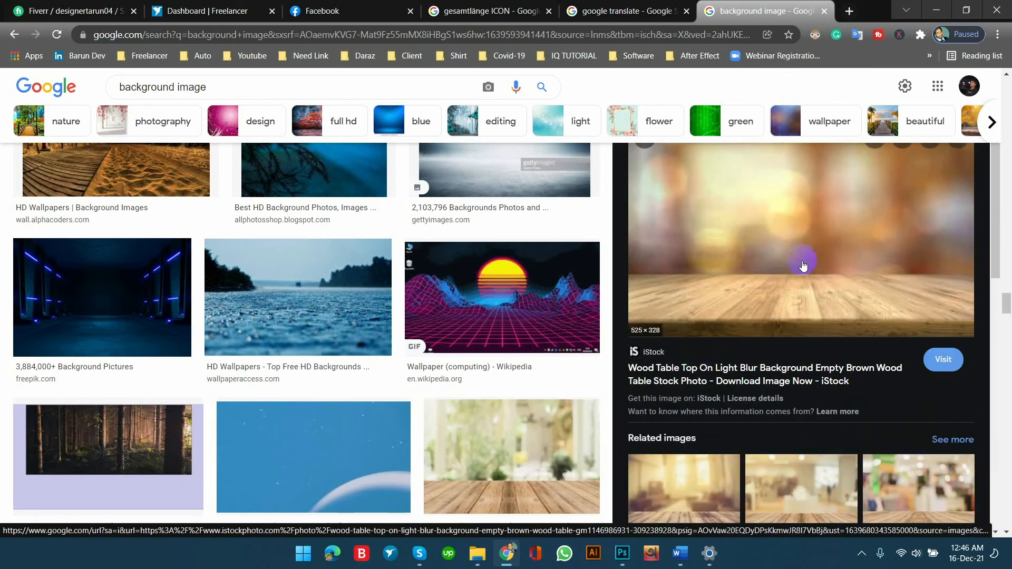
key(alt+Left)
scroll(775, 296, down, 5)
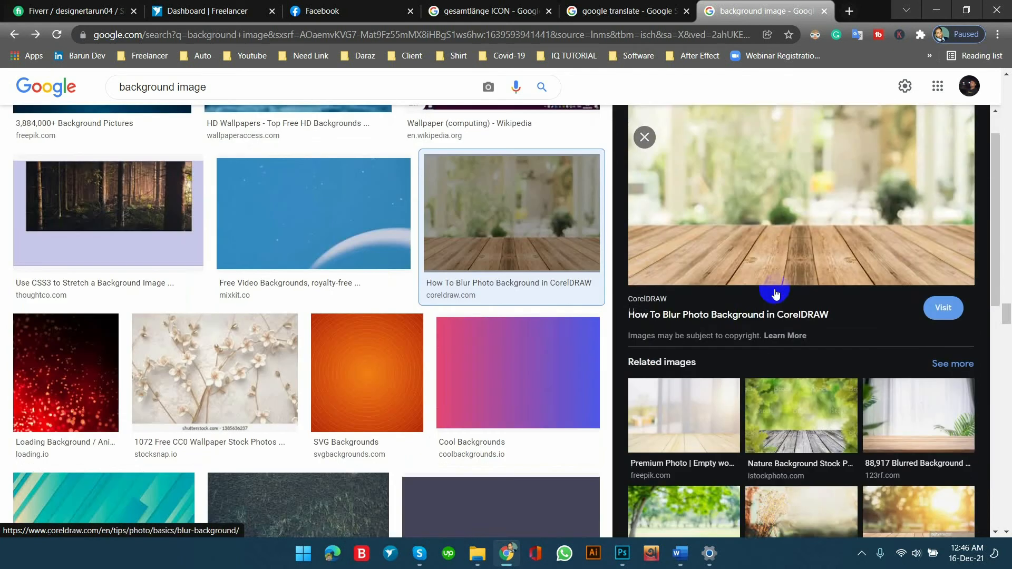
scroll(840, 388, down, 4)
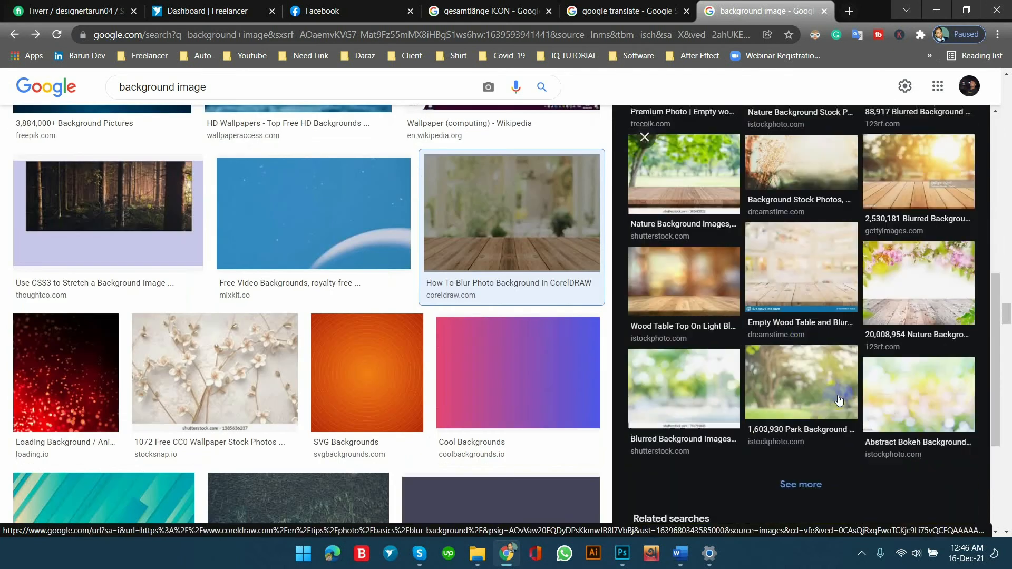
click(837, 398)
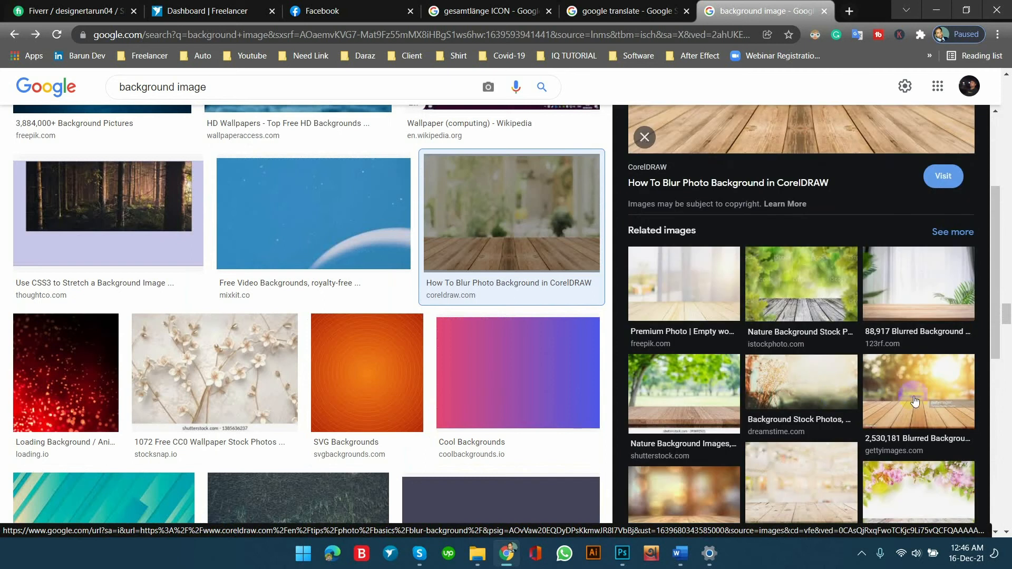
click(929, 402)
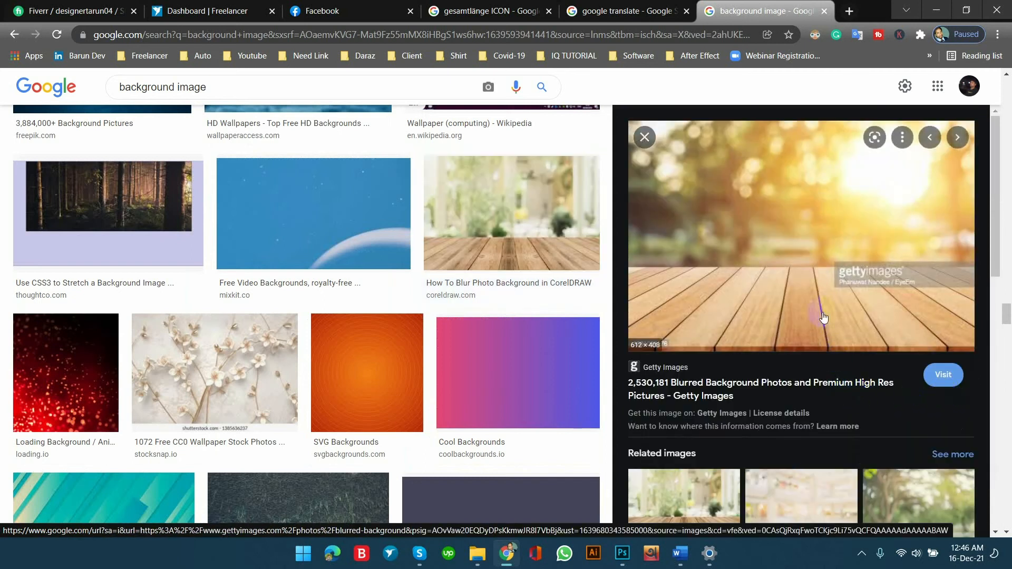
Visit the Getty Images blurred background results and examine the page of the stock photo "Close-Up Of Illuminated Lights On Table".
click(773, 249)
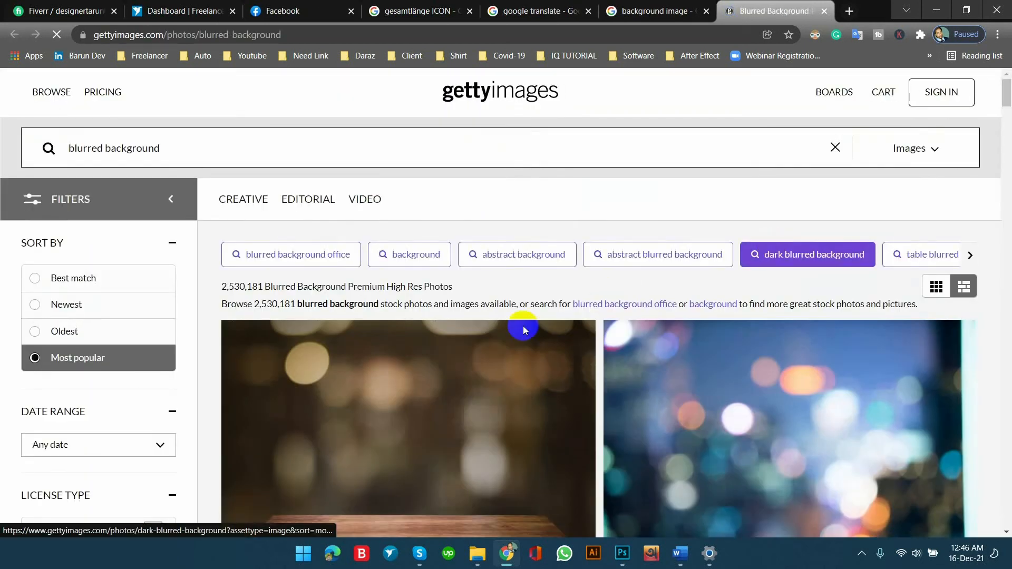
scroll(389, 248, down, 3)
click(391, 246)
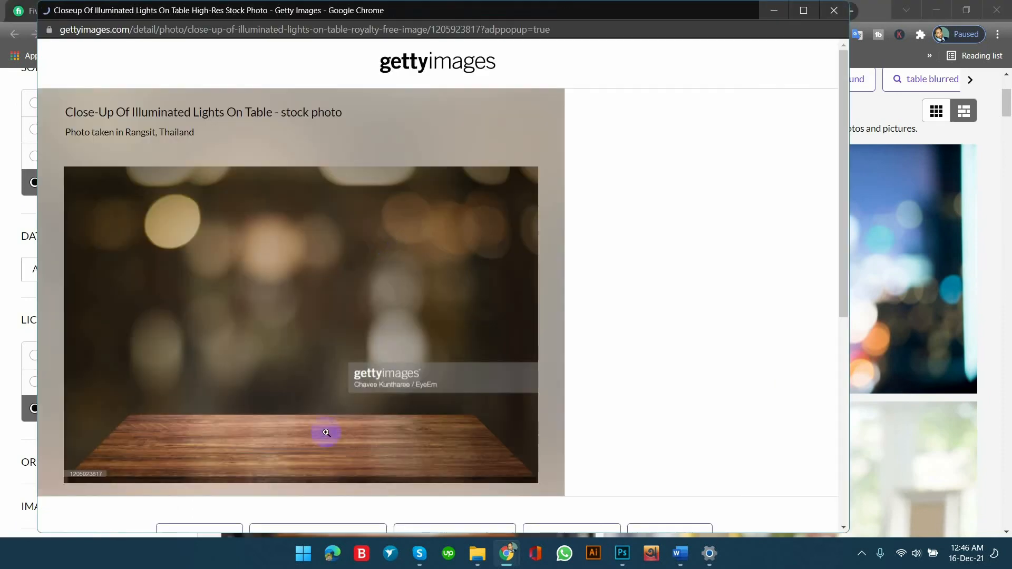
scroll(307, 321, down, 1)
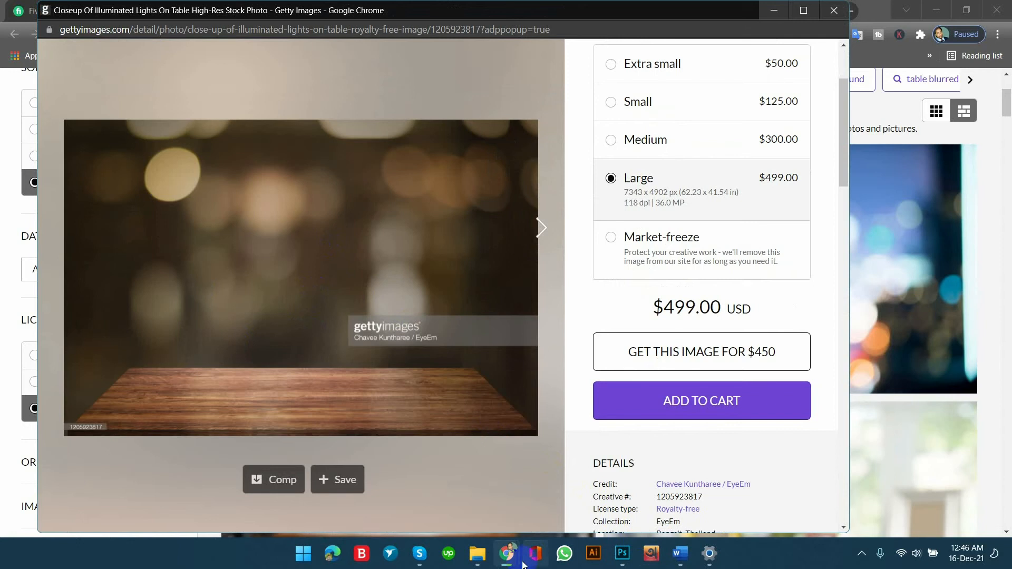
Switch to Photoshop and step back through the retouching history of the bokeh background to inspect its original watermarked areas.
click(623, 553)
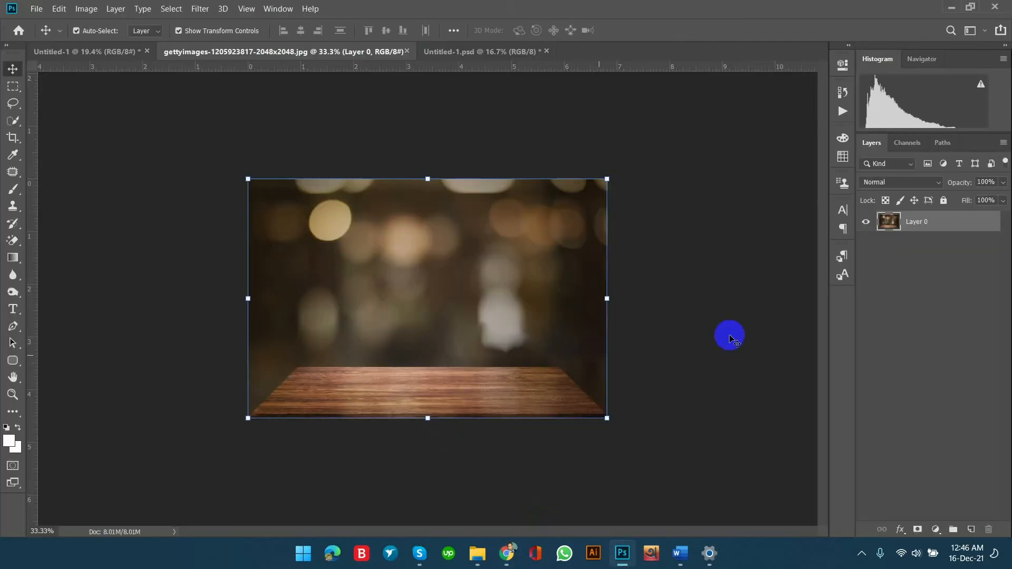
click(493, 346)
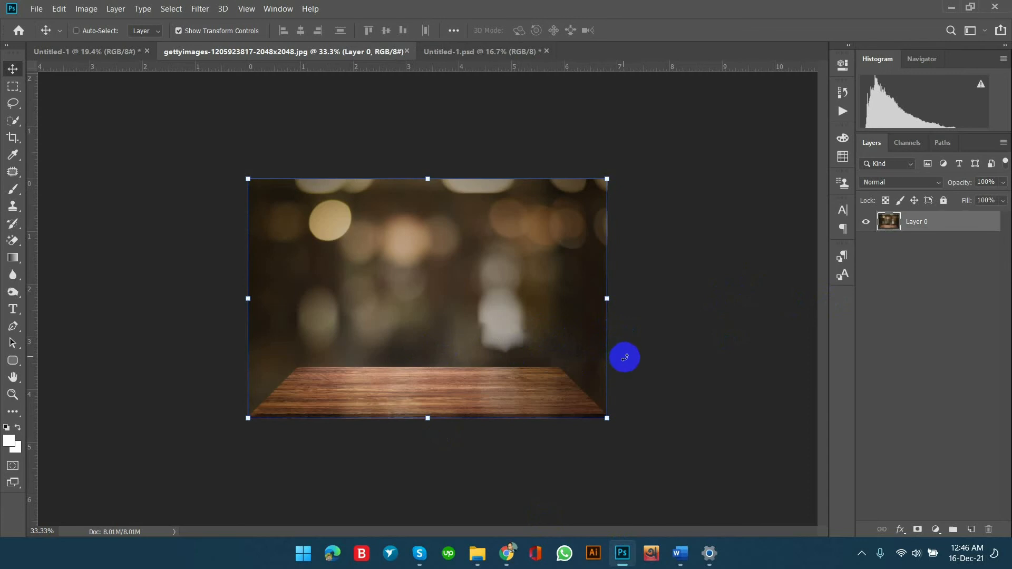
key(ctrl+z)
key(ctrl+z)
key(ctrl+z)
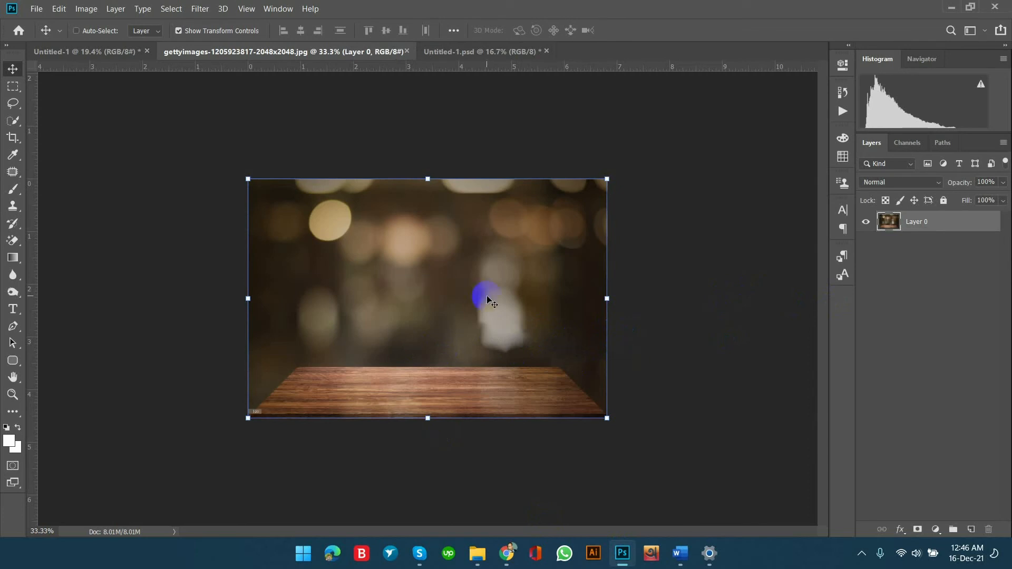
key(ctrl+z)
key(ctrl+z)
key(ctrl+z)
key(ctrl+z)
key(ctrl+z)
key(ctrl+z)
key(ctrl+z)
key(ctrl+z)
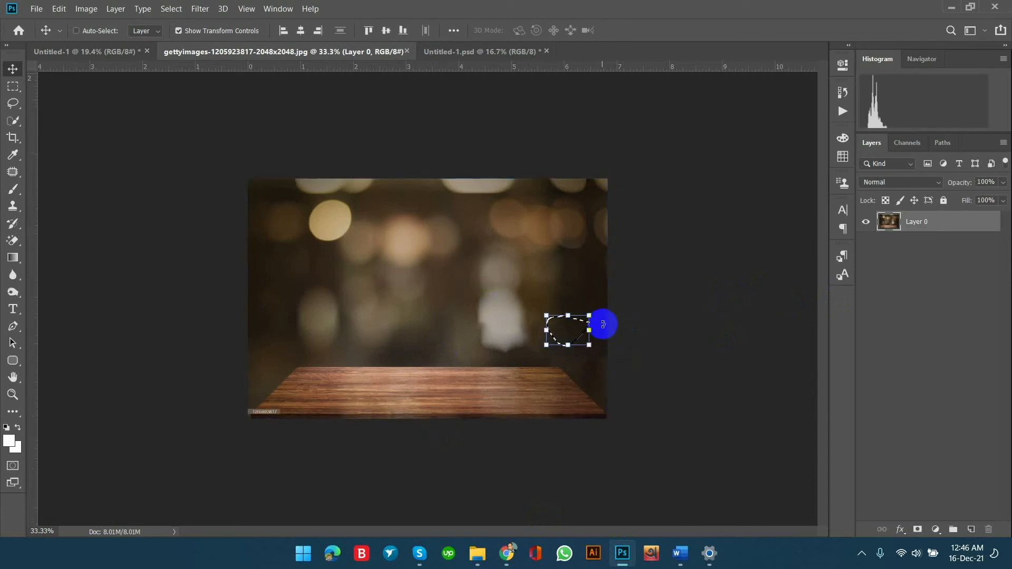
key(ctrl+z)
key(ctrl+z)
key(ctrl+z)
key(ctrl+z)
key(ctrl+z)
key(ctrl+z)
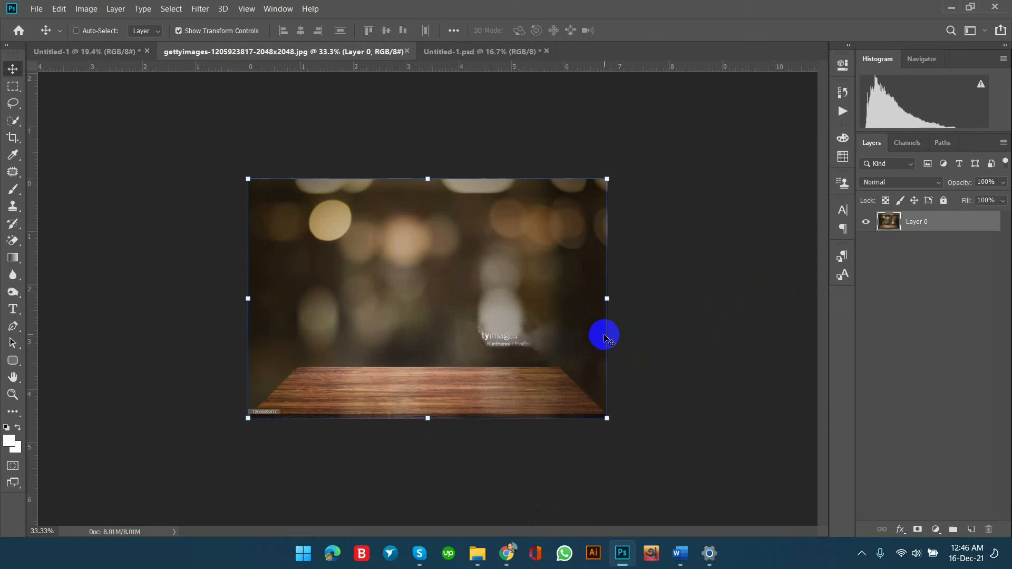
key(ctrl+z)
key(ctrl+z)
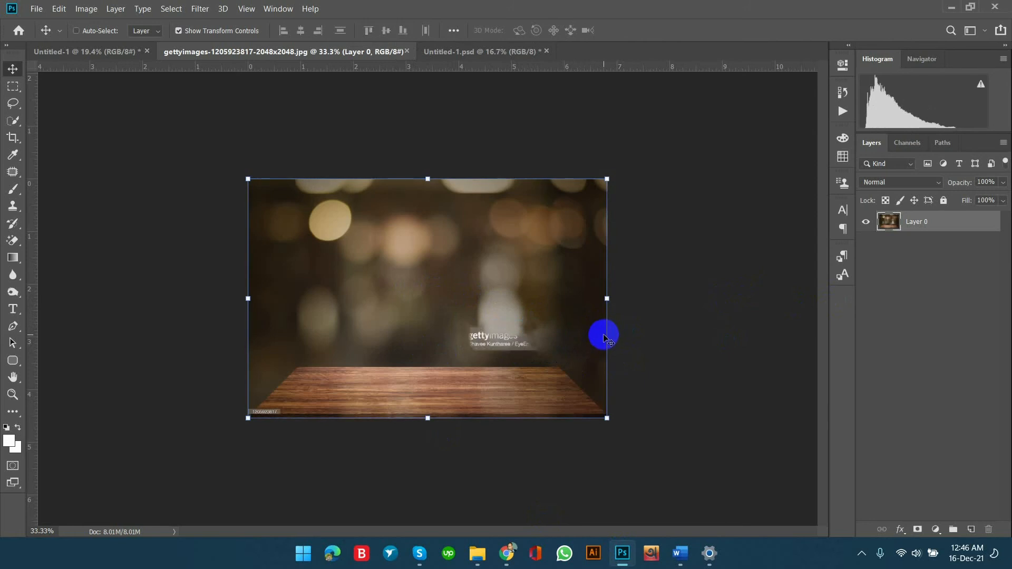
key(ctrl+shift+z)
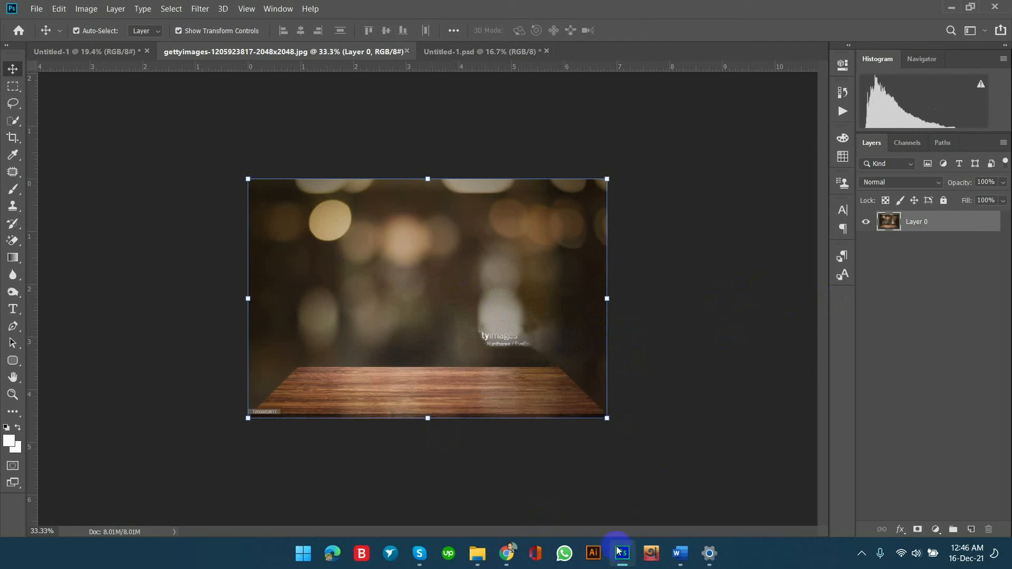
click(76, 30)
click(44, 12)
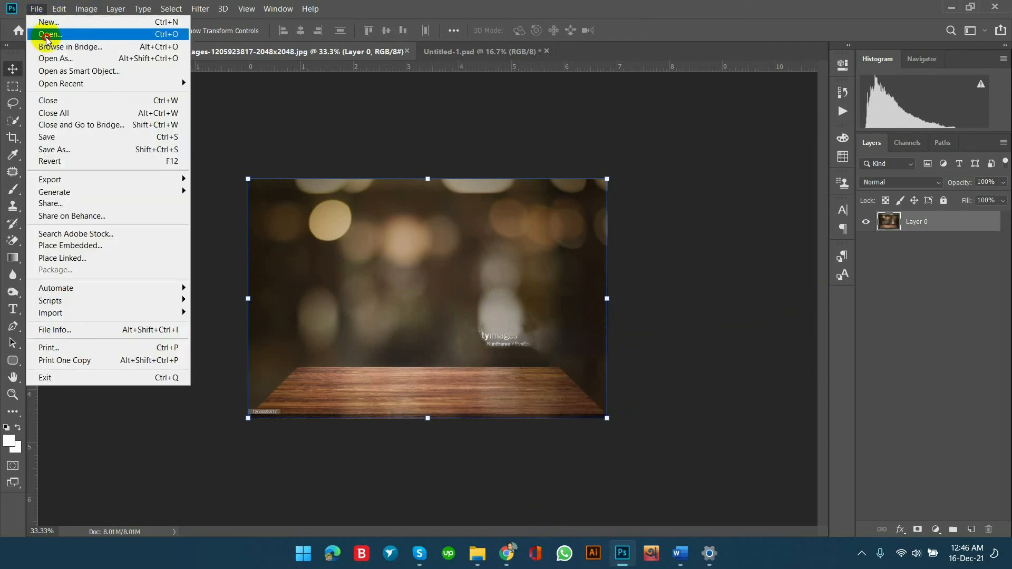
click(45, 30)
click(303, 140)
scroll(303, 140, down, 1)
double_click(448, 100)
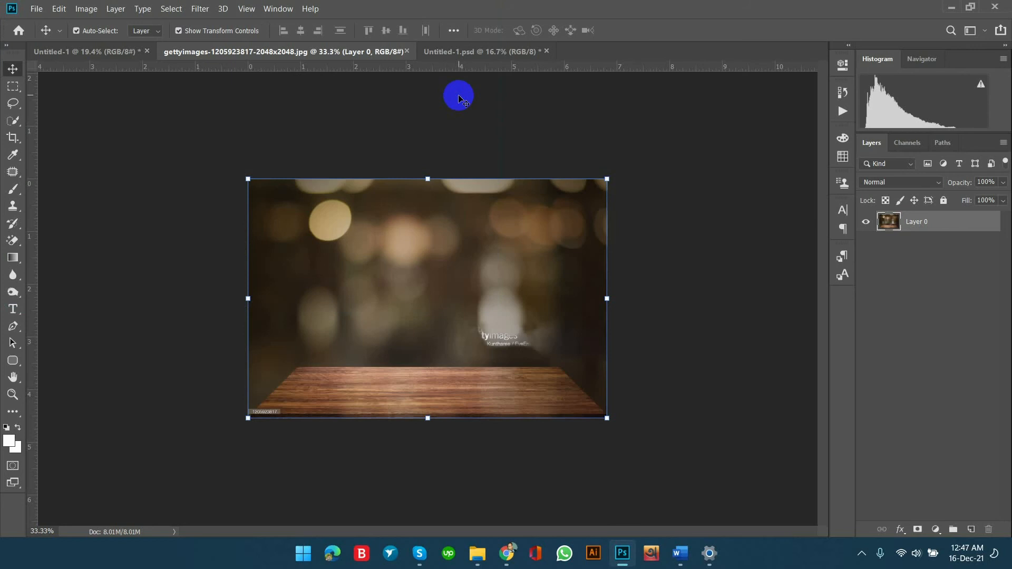
click(407, 51)
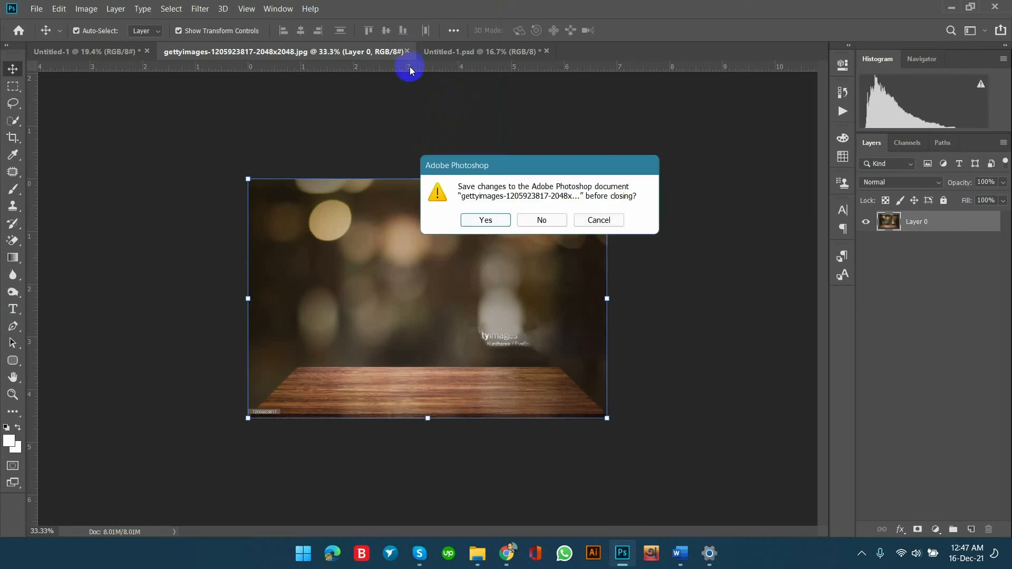
click(563, 225)
click(36, 9)
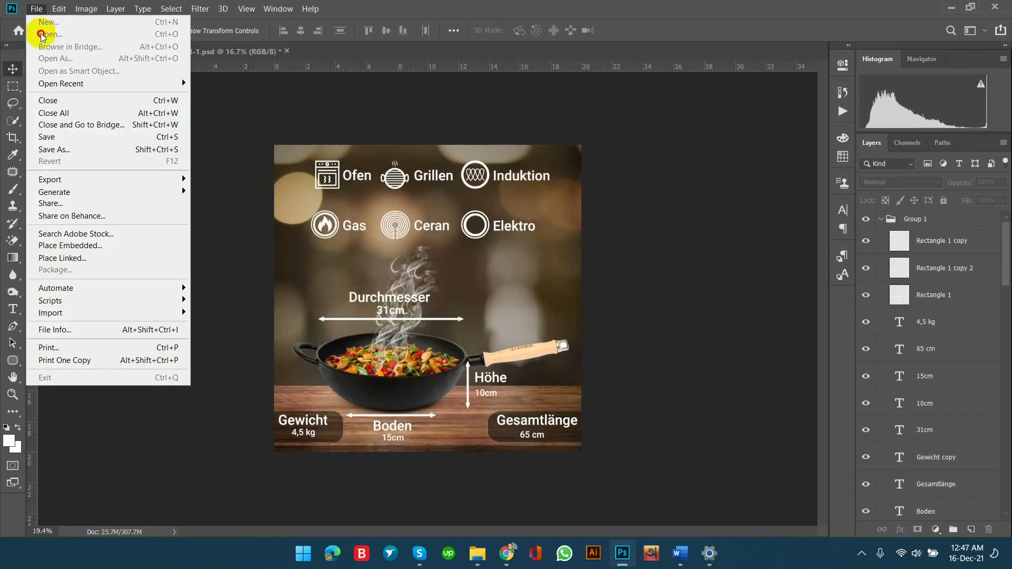
click(36, 9)
click(36, 9)
click(50, 34)
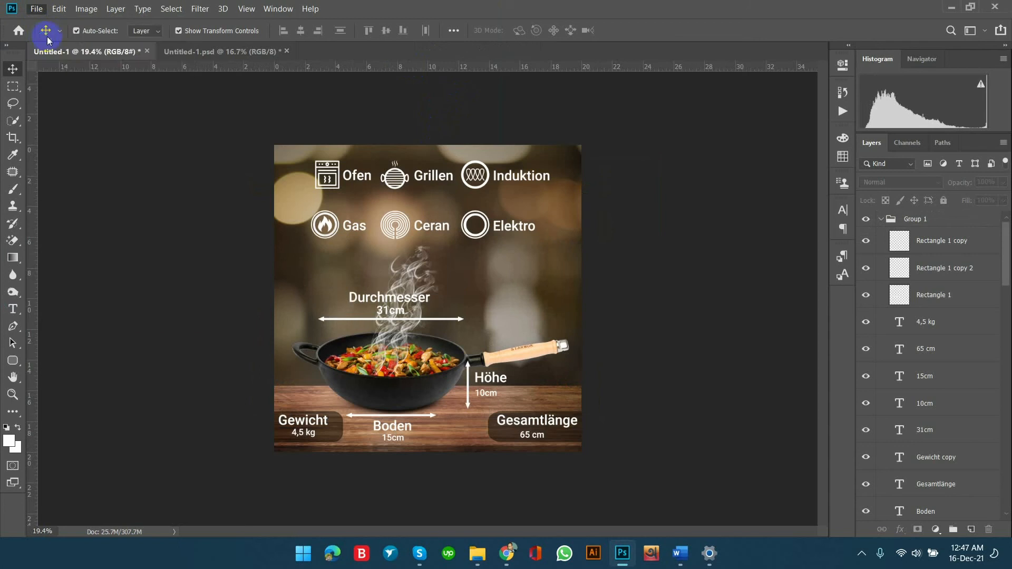
scroll(337, 125, down, 3)
scroll(451, 138, up, 3)
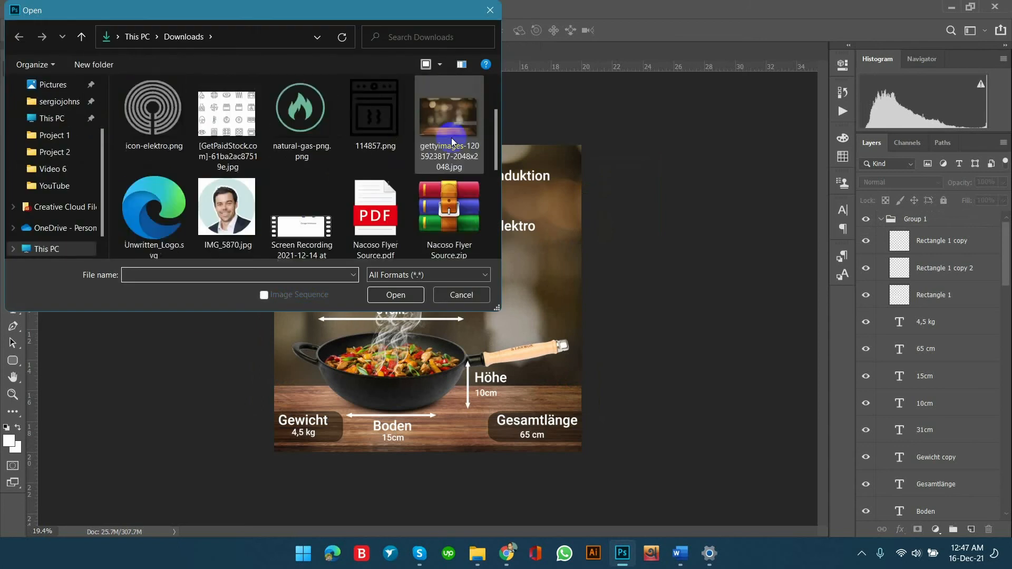
double_click(448, 139)
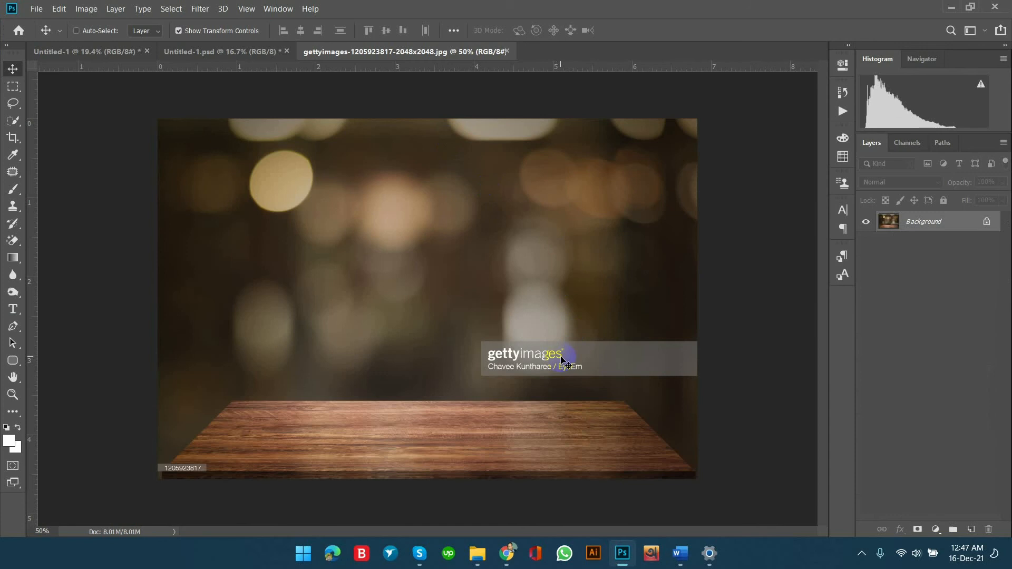
Patch the right part of the grey watermark band above the table with clean dark backdrop from just above it.
key(ctrl+plus)
drag(555, 346, 283, 254)
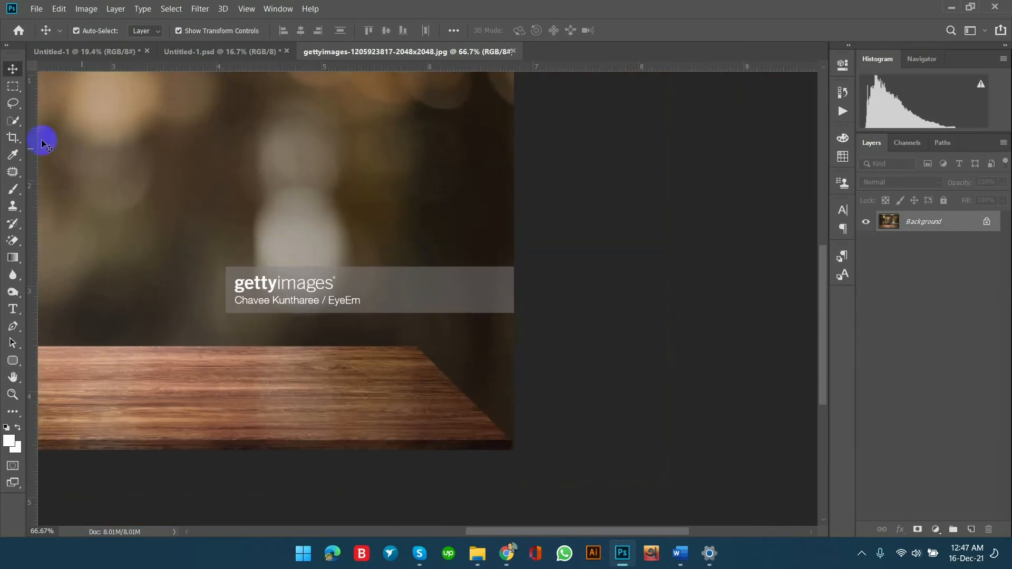
click(13, 172)
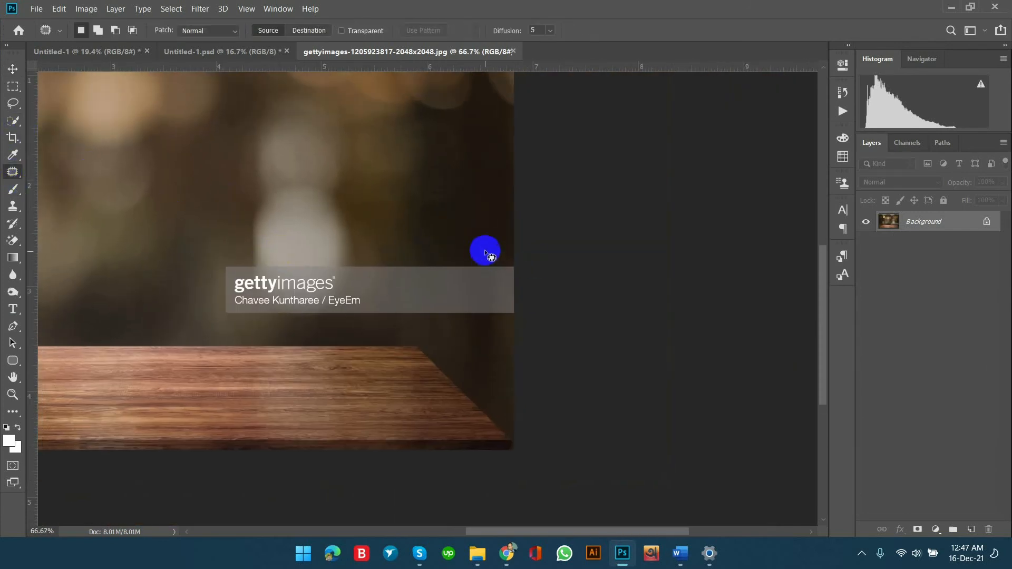
mouse_move(404, 261)
mouse_down()
mouse_move(388, 322)
mouse_move(452, 339)
mouse_up()
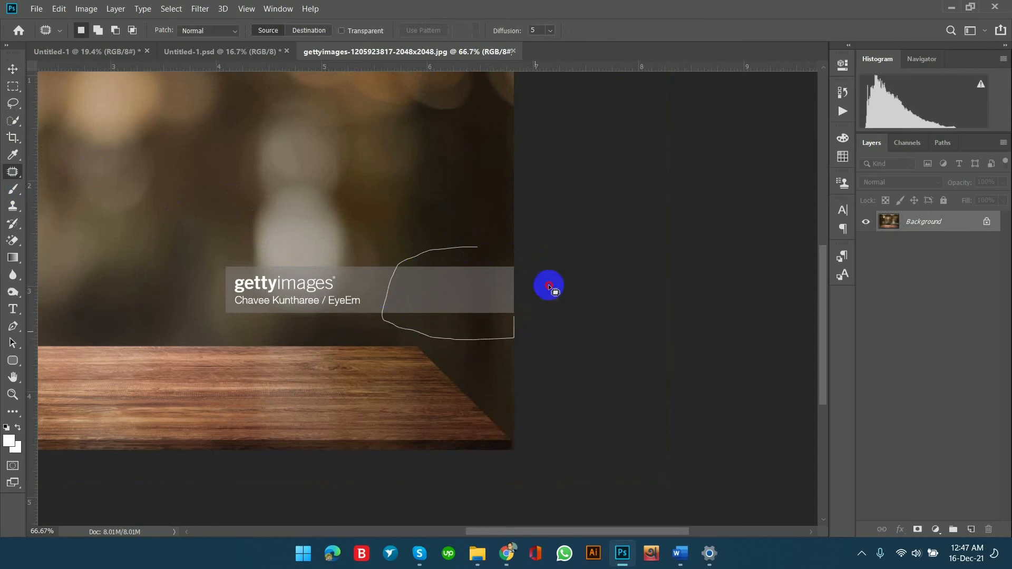
drag(548, 283, 544, 235)
mouse_move(508, 287)
mouse_down()
mouse_move(470, 217)
mouse_move(483, 185)
mouse_up()
click(574, 213)
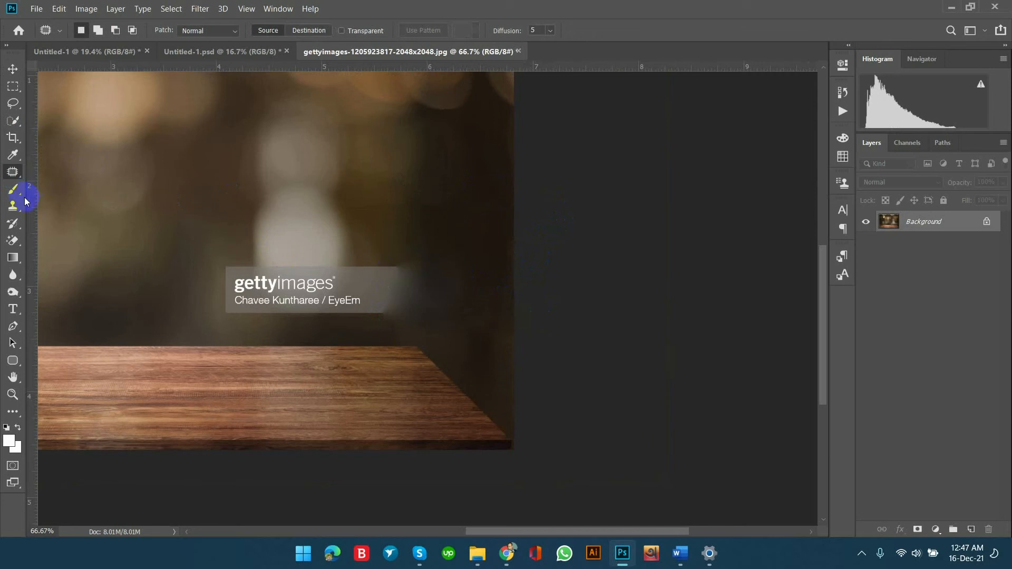
Try cloning nearby blurred backdrop over the watermark's upper-left corner with the Clone Stamp, lowering the opacity to 48%.
click(12, 205)
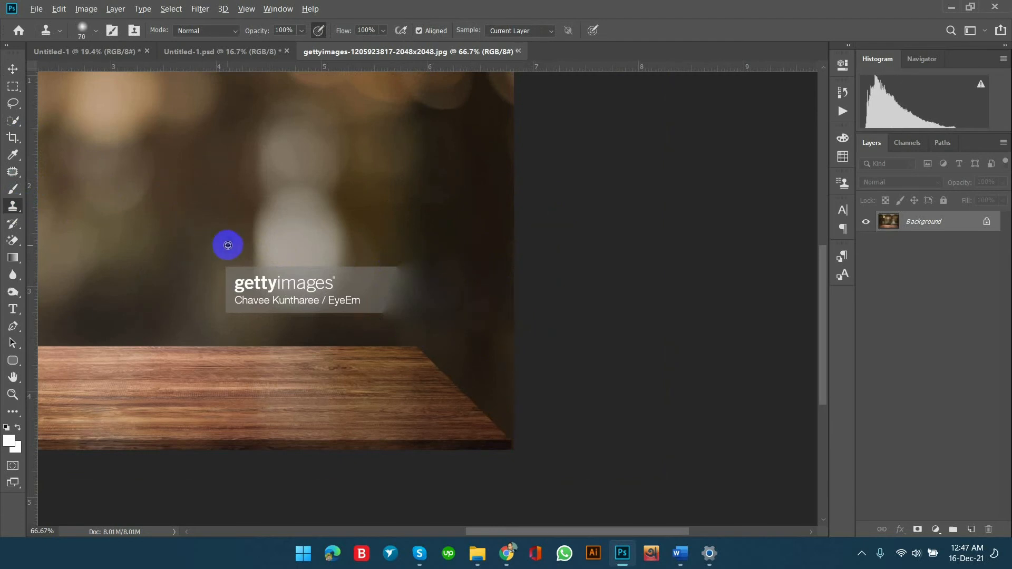
alt+click(231, 269)
click(246, 271)
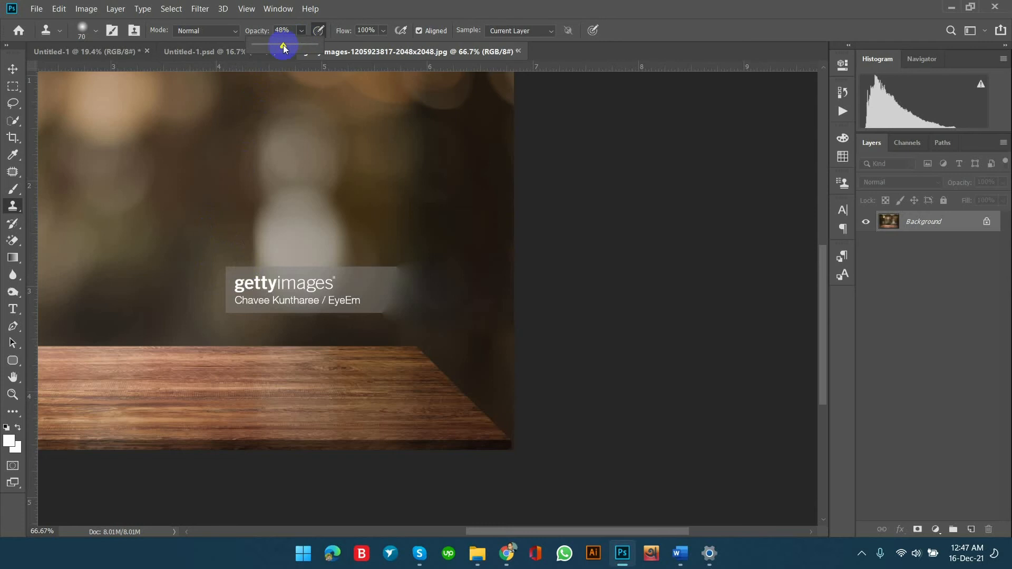
alt+click(211, 255)
drag(229, 268, 246, 272)
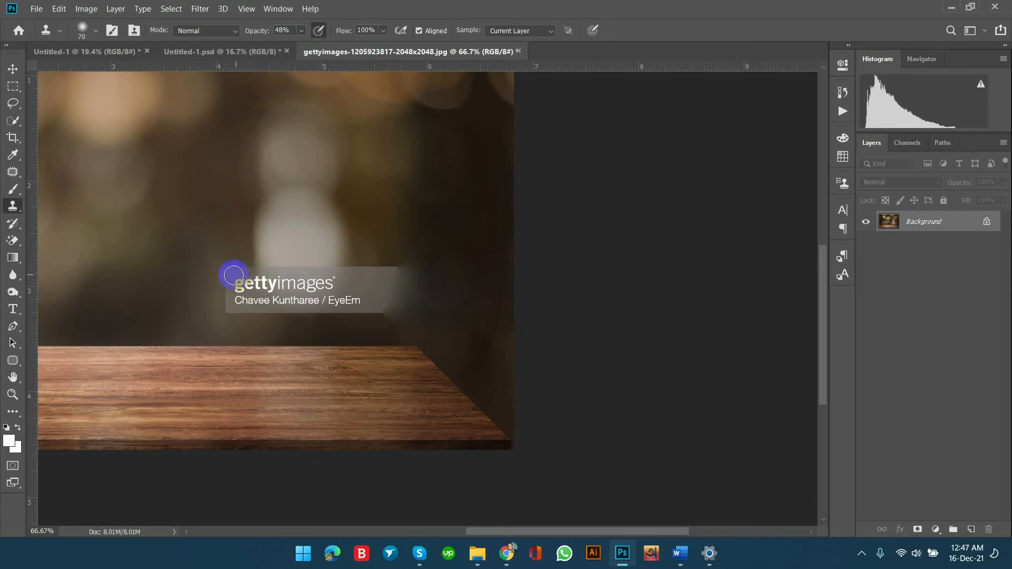
Try the Clone Stamp at 84% opacity along the left edge of the remaining watermark.
right_click(12, 206)
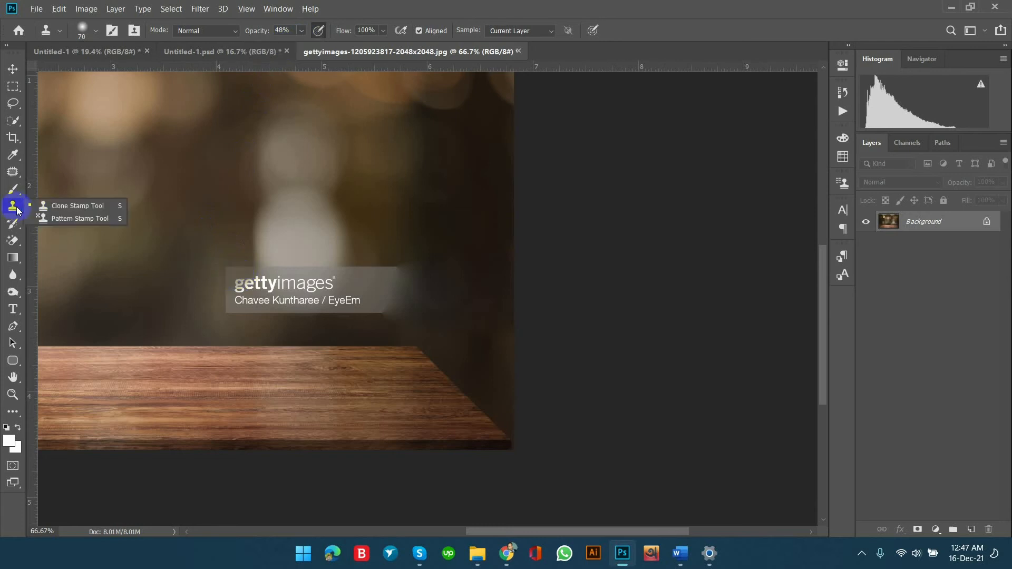
click(52, 206)
click(302, 32)
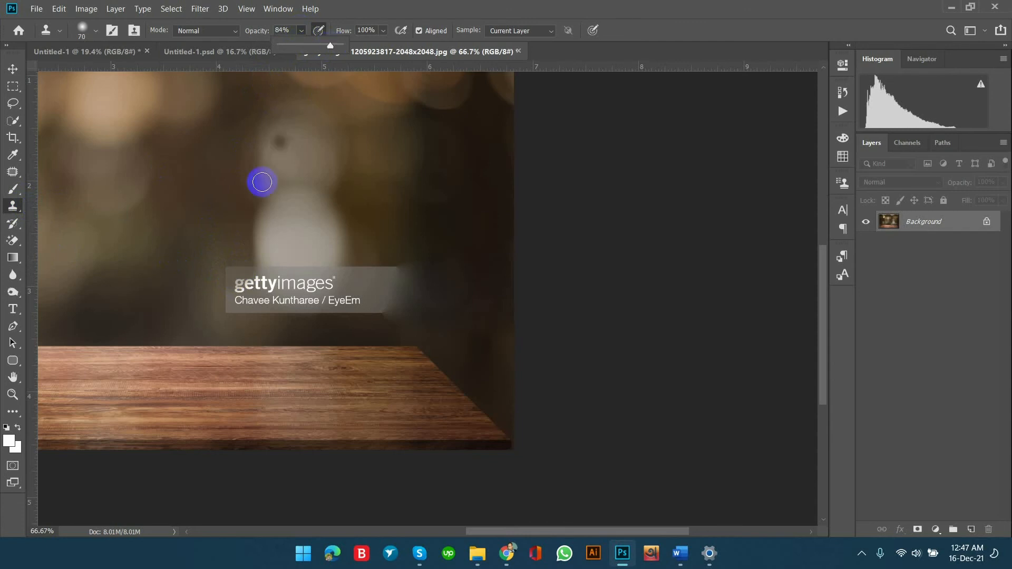
alt+click(212, 271)
drag(225, 276, 228, 317)
Undo the clone strokes on the watermark and set the Clone Stamp opacity to 100%.
key(ctrl+z)
key(ctrl+z)
key(ctrl+z)
key(ctrl+z)
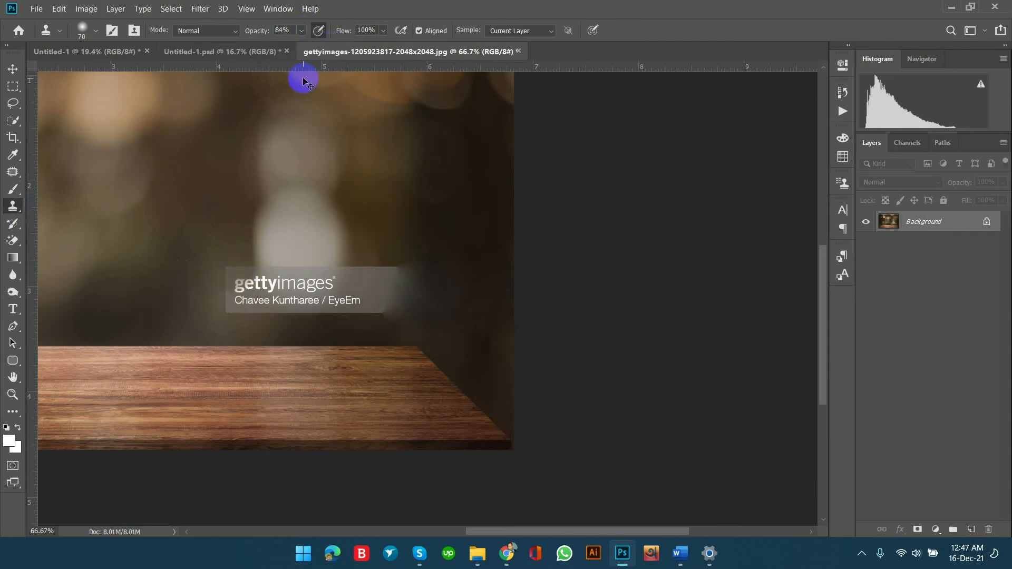
click(302, 32)
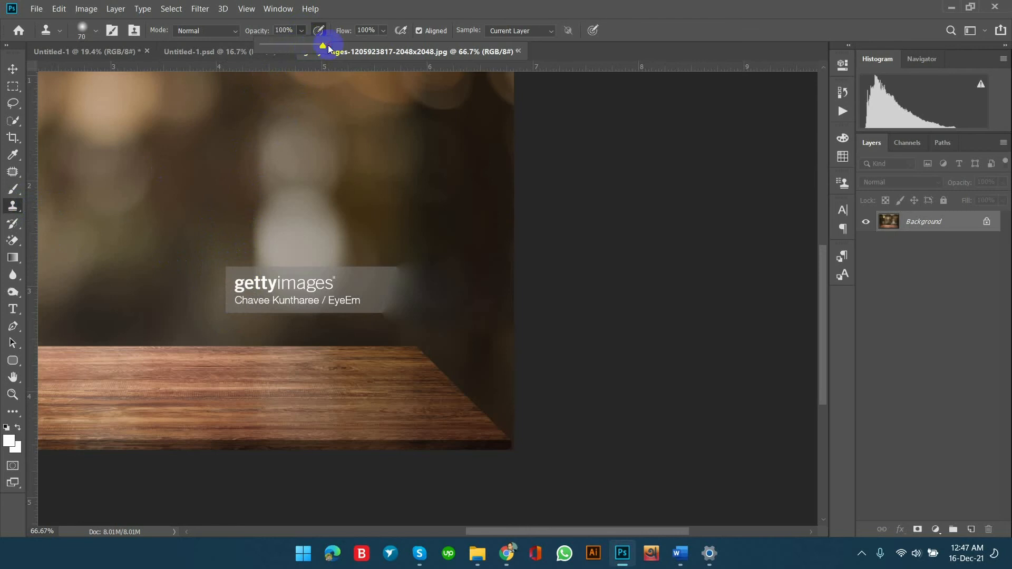
Patch the remaining watermark together with the bright blur spot above it, using blurred backdrop from the left as the source.
click(12, 171)
mouse_move(339, 193)
mouse_down()
mouse_move(242, 217)
mouse_move(219, 328)
mouse_move(438, 324)
mouse_move(402, 226)
mouse_move(363, 196)
mouse_up()
drag(253, 248, 154, 225)
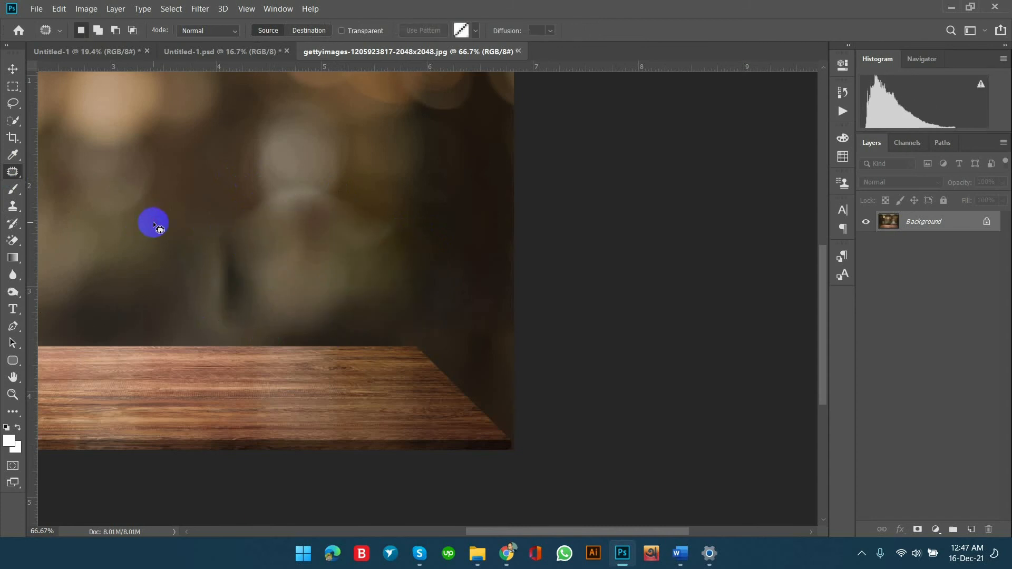
Patch the dark vertical streak above the table and the bright arc beneath the pale blur spot using clean blurred backdrop.
mouse_move(232, 216)
mouse_down()
mouse_move(220, 321)
mouse_move(249, 321)
mouse_move(231, 218)
mouse_up()
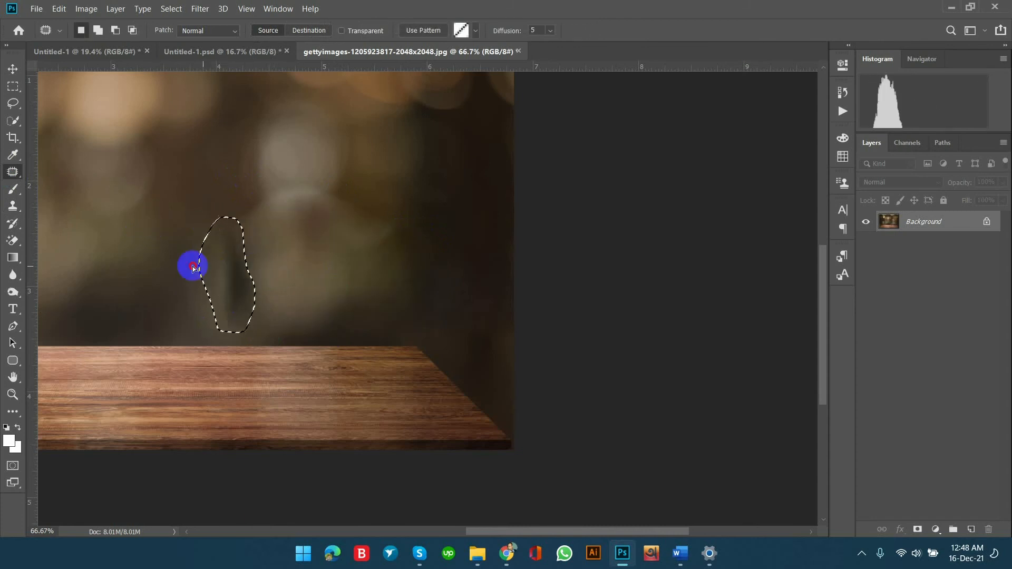
mouse_move(213, 303)
mouse_down()
mouse_move(231, 328)
mouse_move(353, 243)
mouse_move(449, 215)
mouse_up()
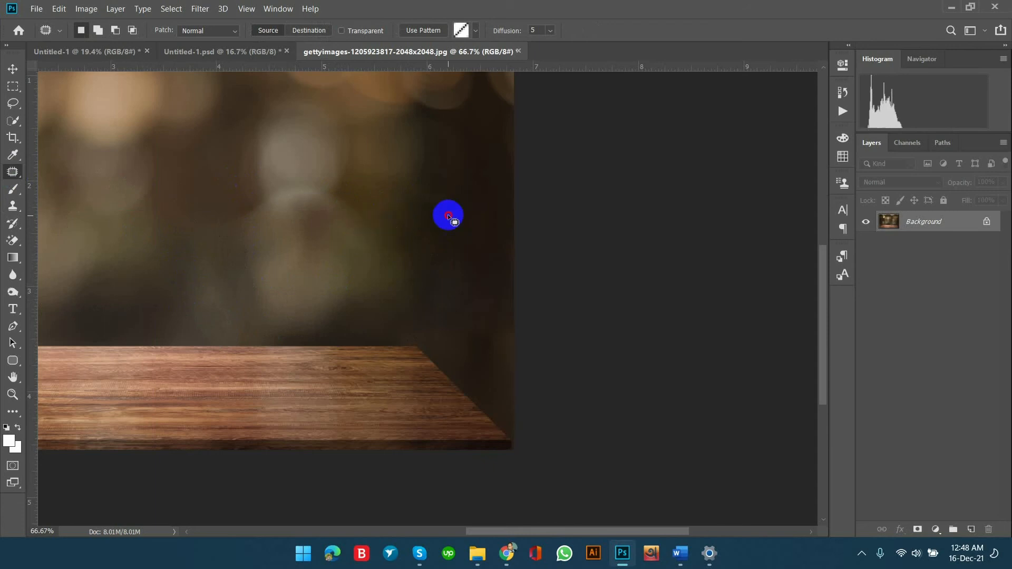
mouse_move(301, 174)
mouse_down()
mouse_move(290, 205)
mouse_move(319, 196)
mouse_move(309, 192)
mouse_move(307, 152)
mouse_up()
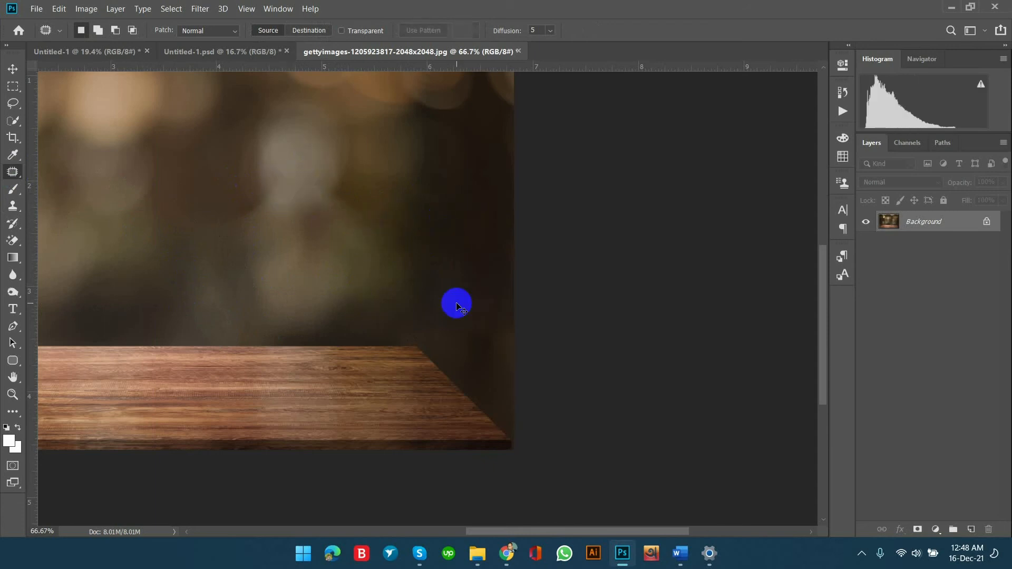
Patch the remaining uneven edge at the lower left of the pale blur spot and check the whole backdrop.
key(ctrl+minus)
key(ctrl+minus)
key(ctrl+minus)
key(ctrl+plus)
key(ctrl+plus)
key(ctrl+plus)
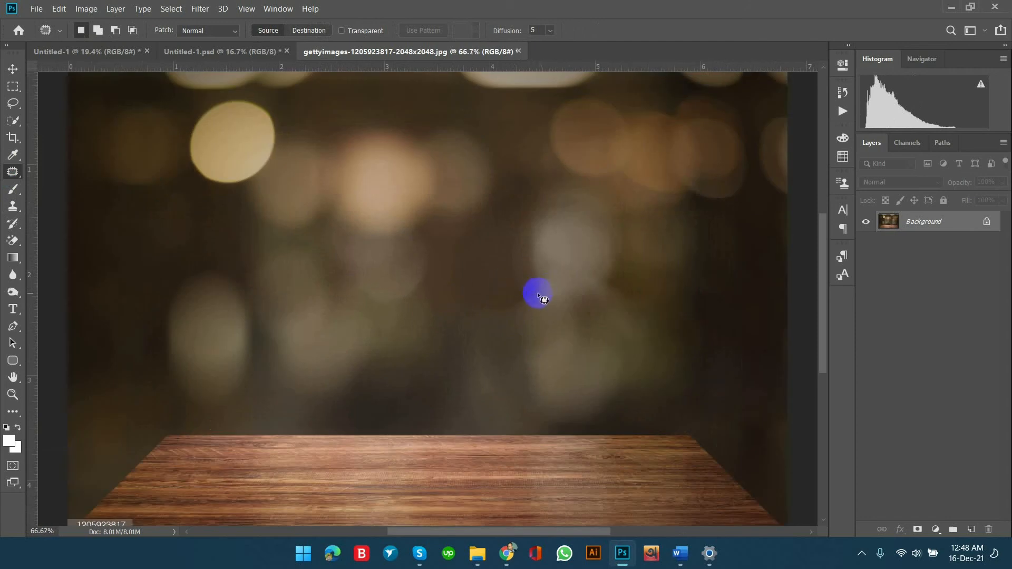
mouse_move(533, 289)
mouse_down()
mouse_move(536, 300)
mouse_move(524, 301)
mouse_up()
click(499, 300)
key(ctrl+minus)
key(ctrl+minus)
key(ctrl+plus)
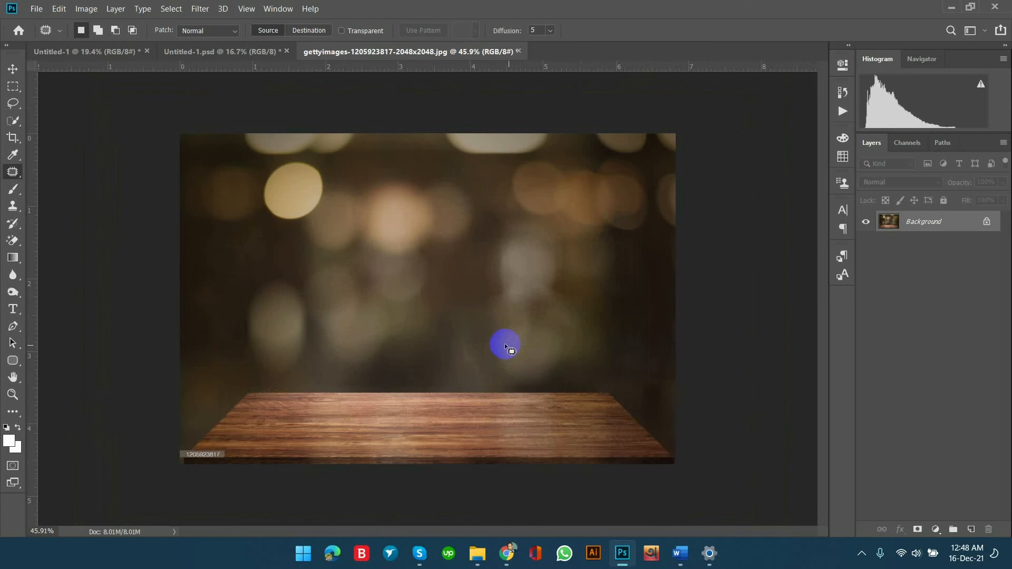
Create a new 3000 x 3000 pixel document at 150 pixels/inch in RGB color with a white background.
click(31, 10)
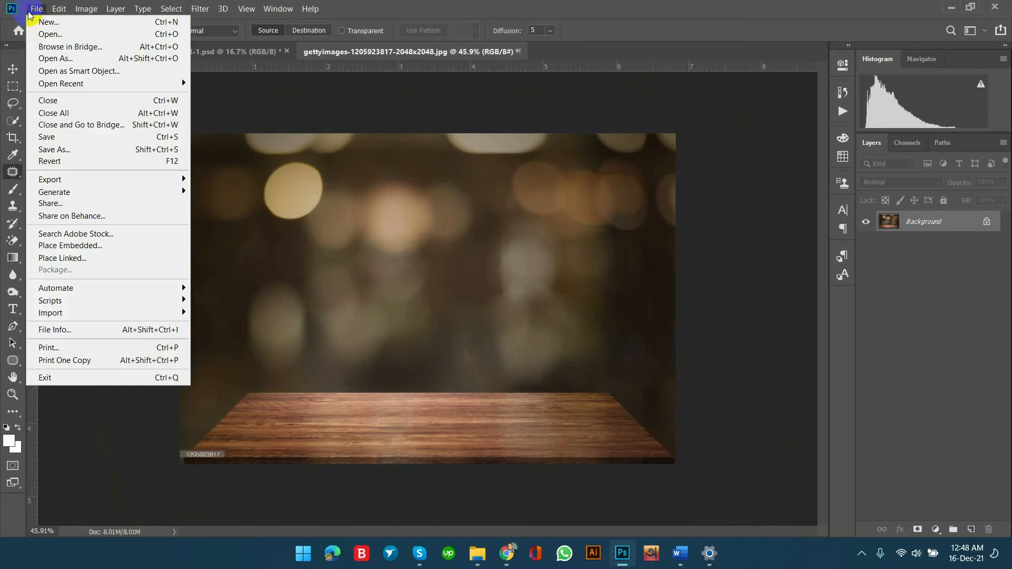
click(46, 21)
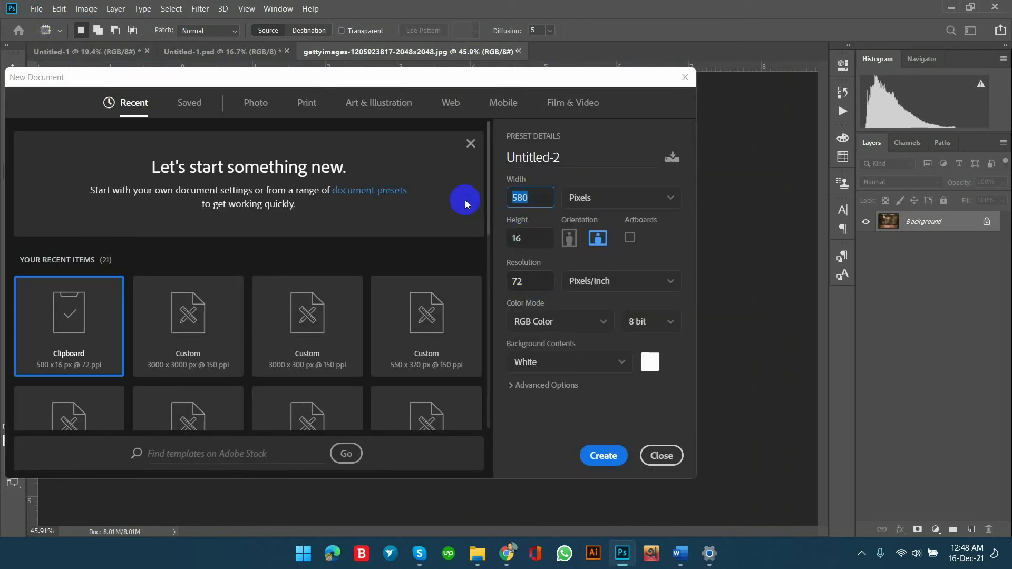
text(3000)
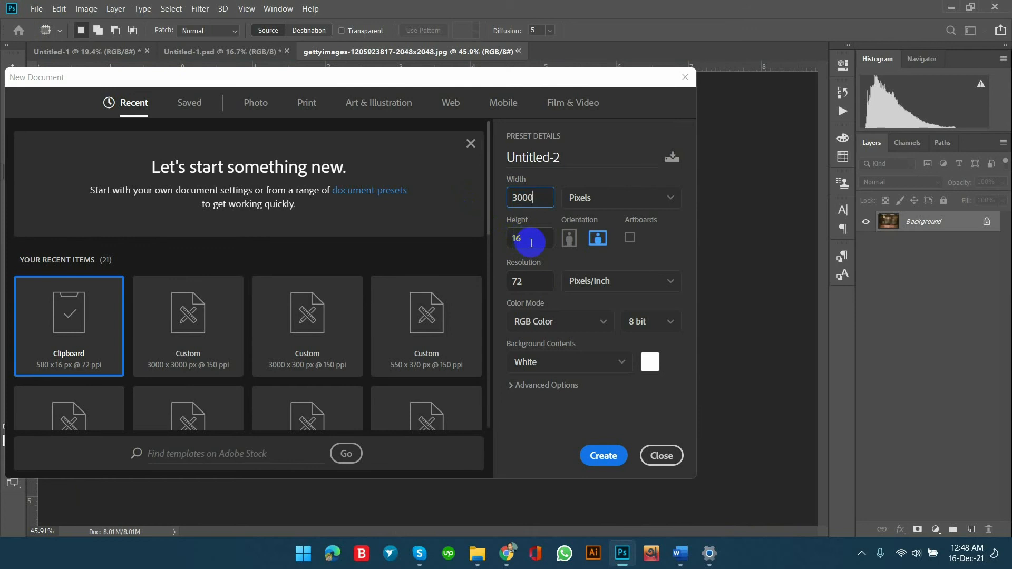
drag(517, 239, 499, 240)
text(3)
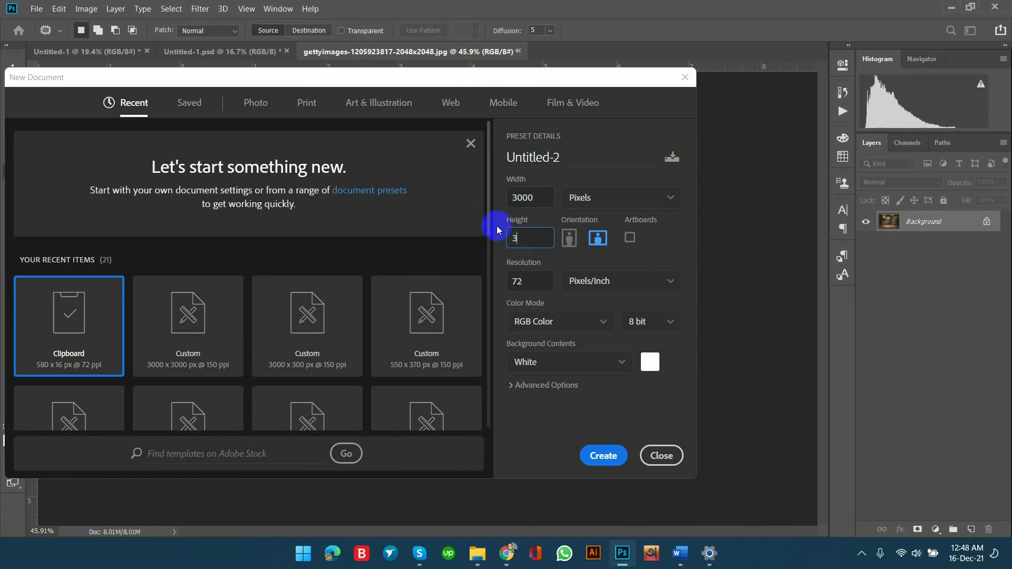
text(000)
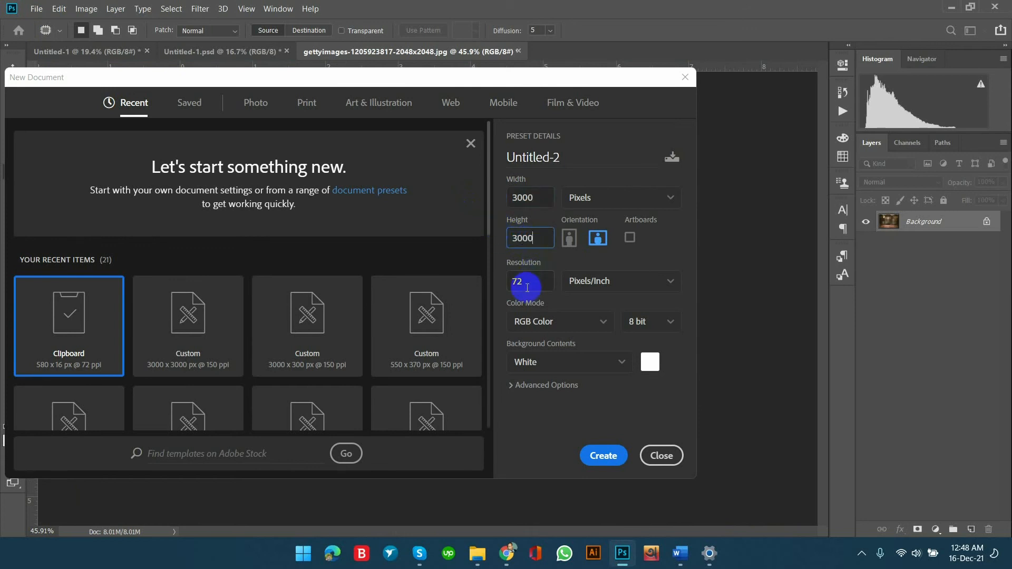
drag(528, 279, 490, 285)
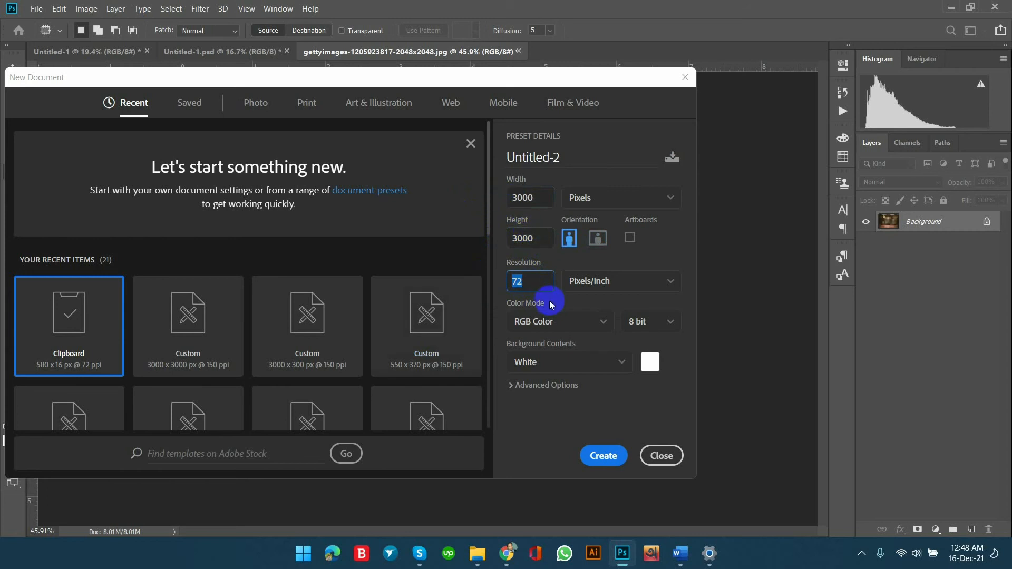
text(150)
click(611, 456)
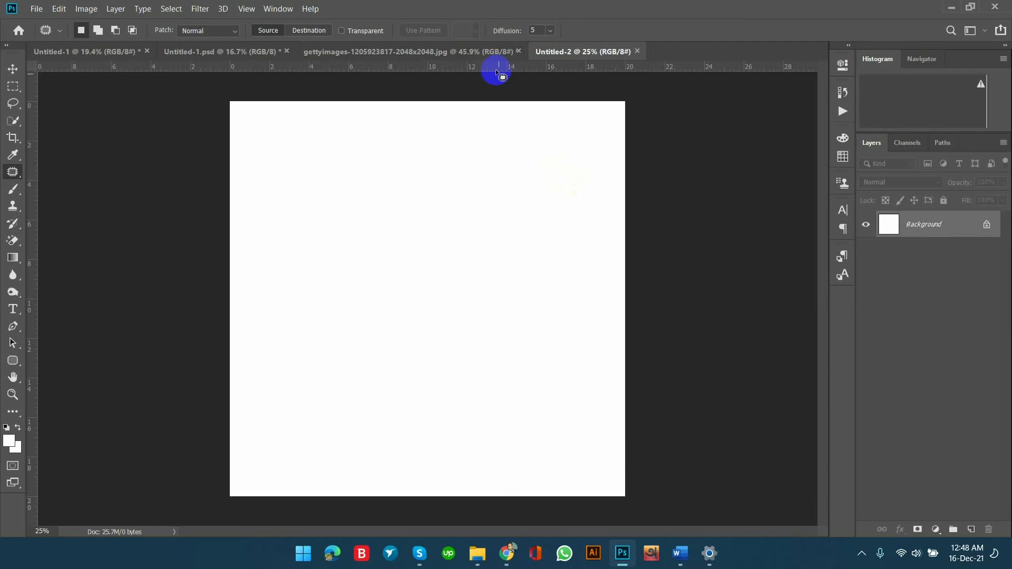
Unlock the retouched gettyimages photo's Background layer and copy it into the Untitled-2 document with the Move tool.
click(490, 53)
click(12, 69)
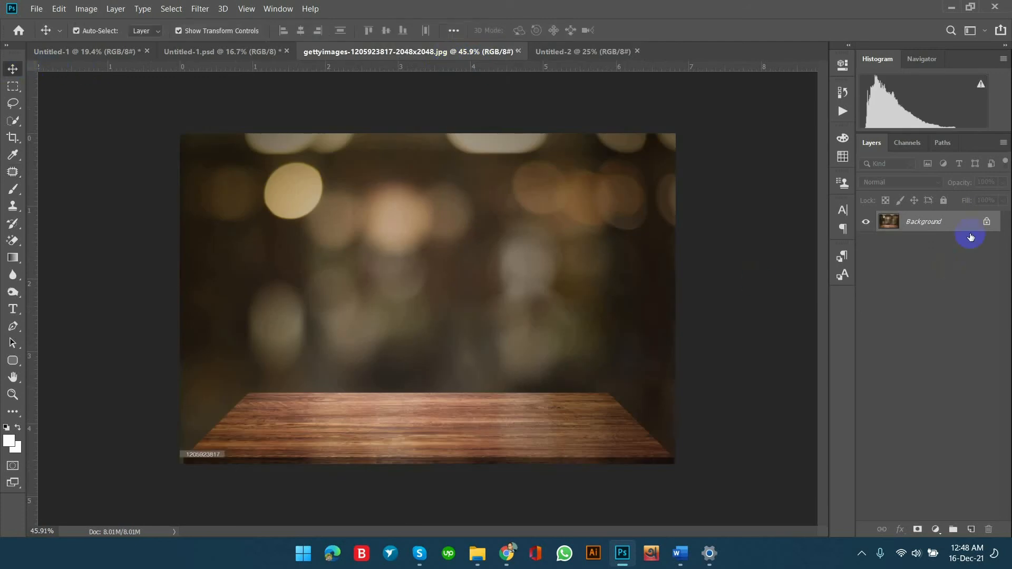
click(987, 222)
drag(396, 333, 461, 353)
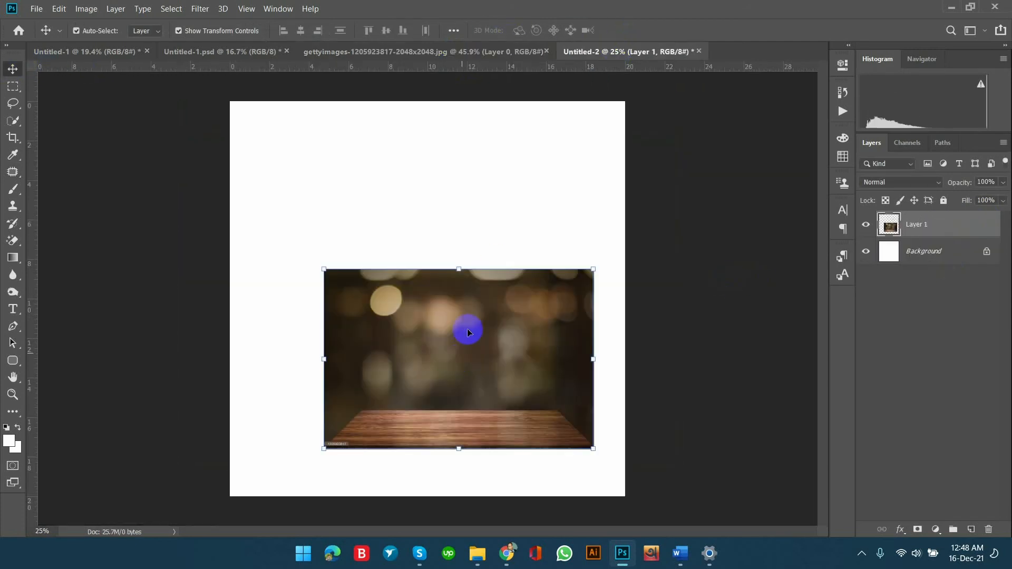
Centre the wooden-table photo and scale it proportionally to about 219.46% so it fills the square canvas.
drag(467, 291, 426, 101)
drag(427, 388, 429, 496)
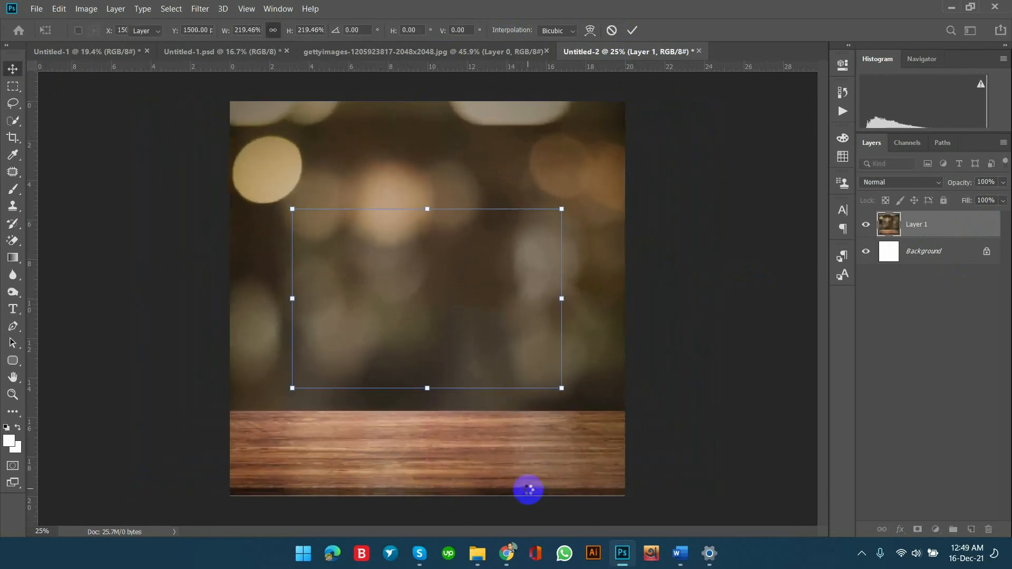
key(Return)
click(771, 225)
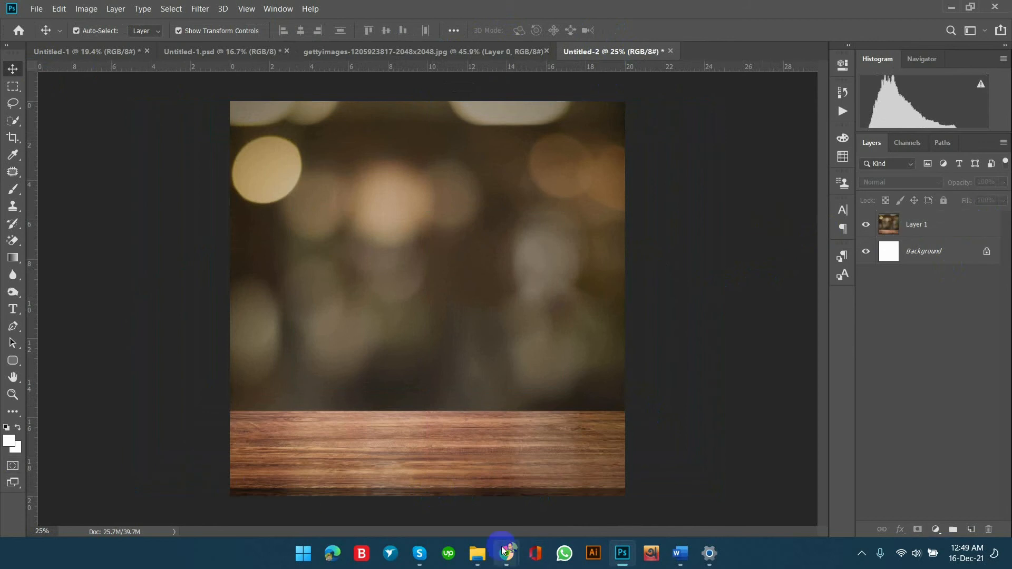
In File Explorer's Project 1 folder, preview Untitled-1.jpg, close the preview and open Untitled-1.psd in Photoshop.
click(478, 553)
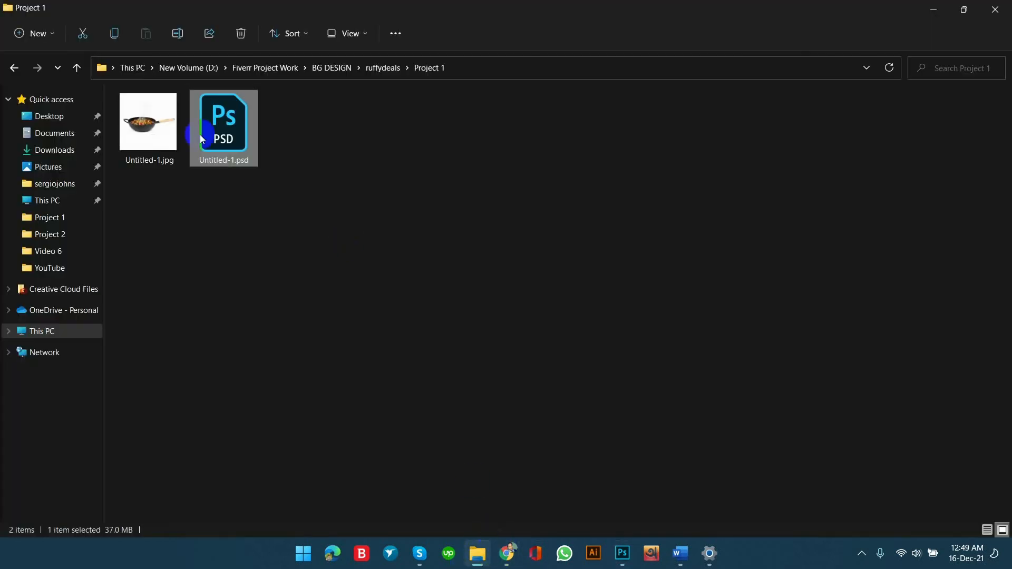
click(137, 127)
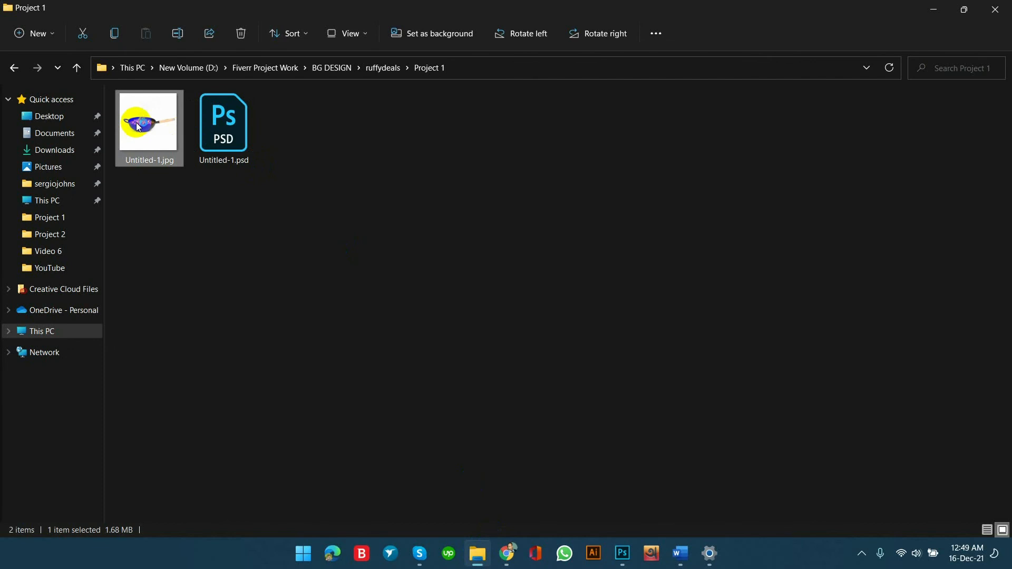
double_click(139, 128)
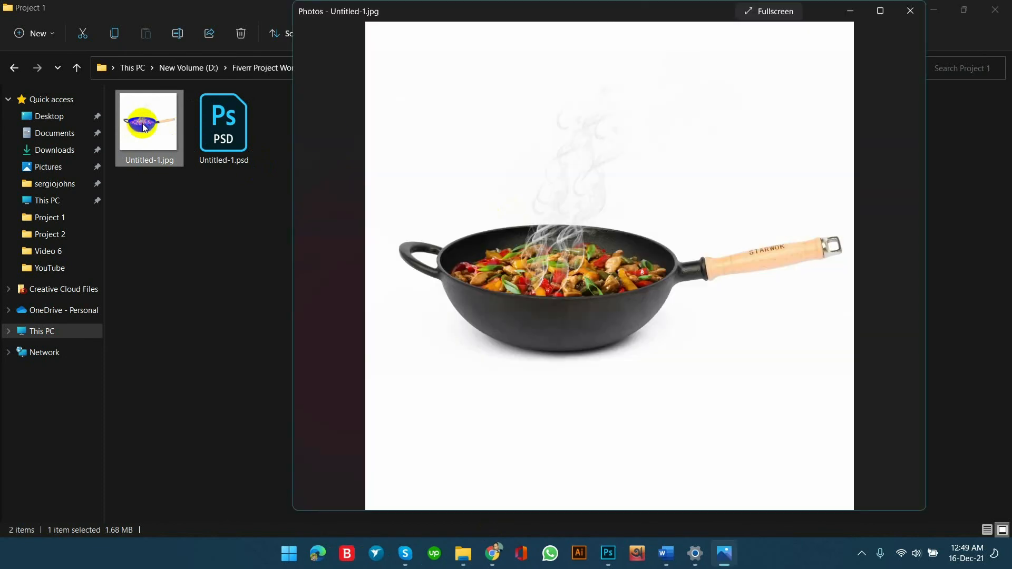
click(912, 11)
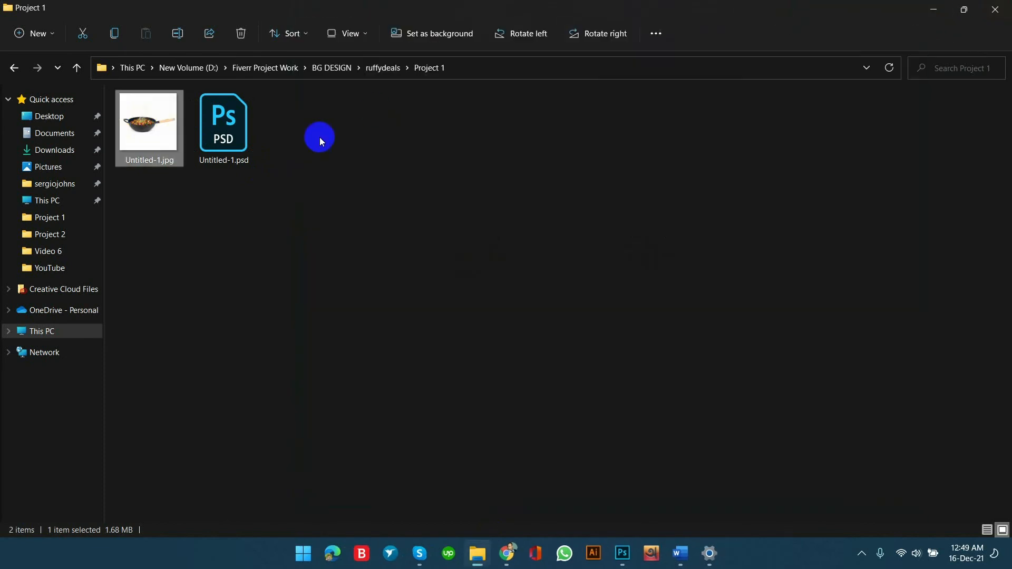
double_click(226, 128)
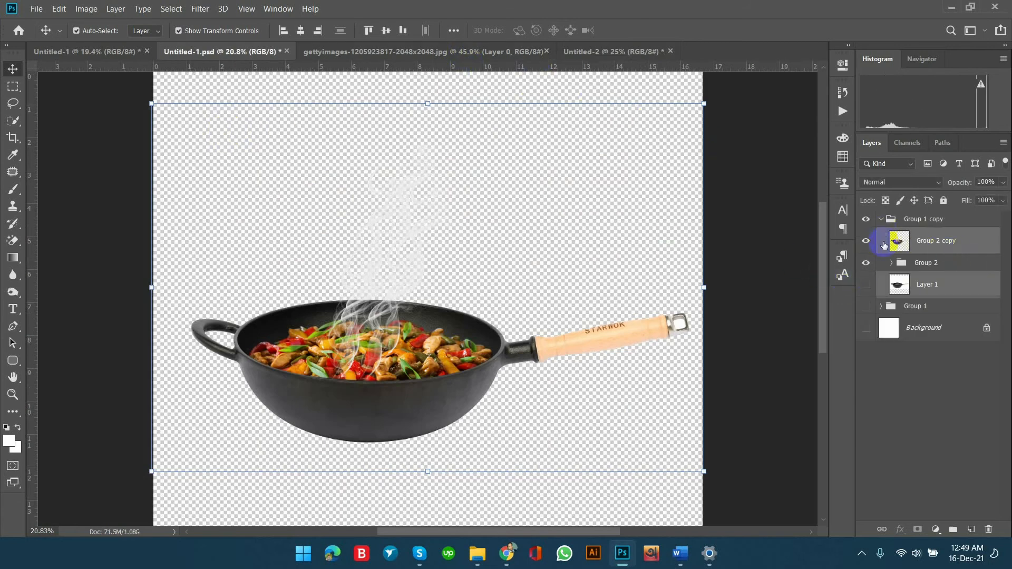
Toggle the wok layers' visibility to compare them, leaving Group 2 copy, Group 2, Layer 1 and the white Background shown.
drag(866, 238, 864, 222)
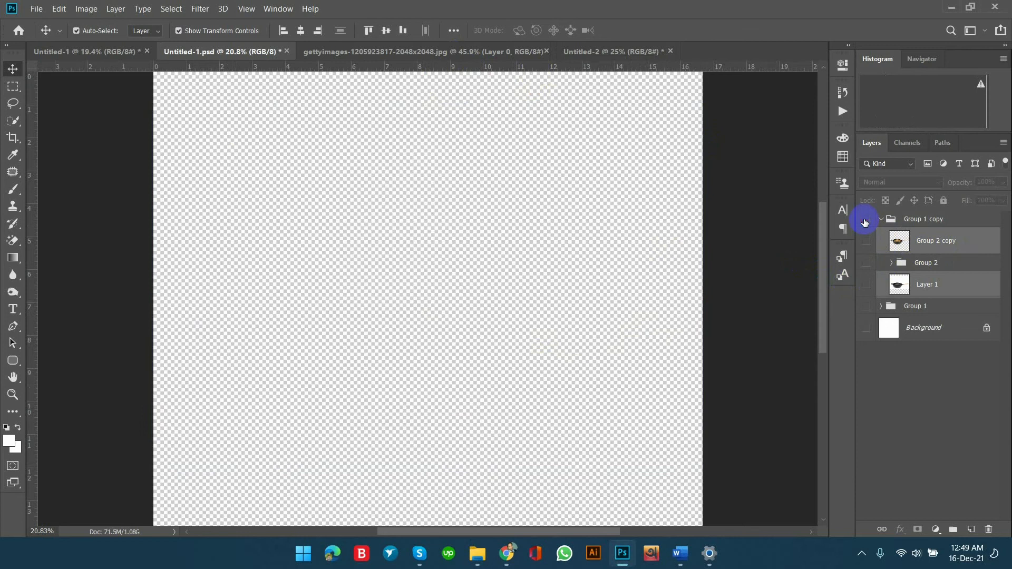
click(865, 286)
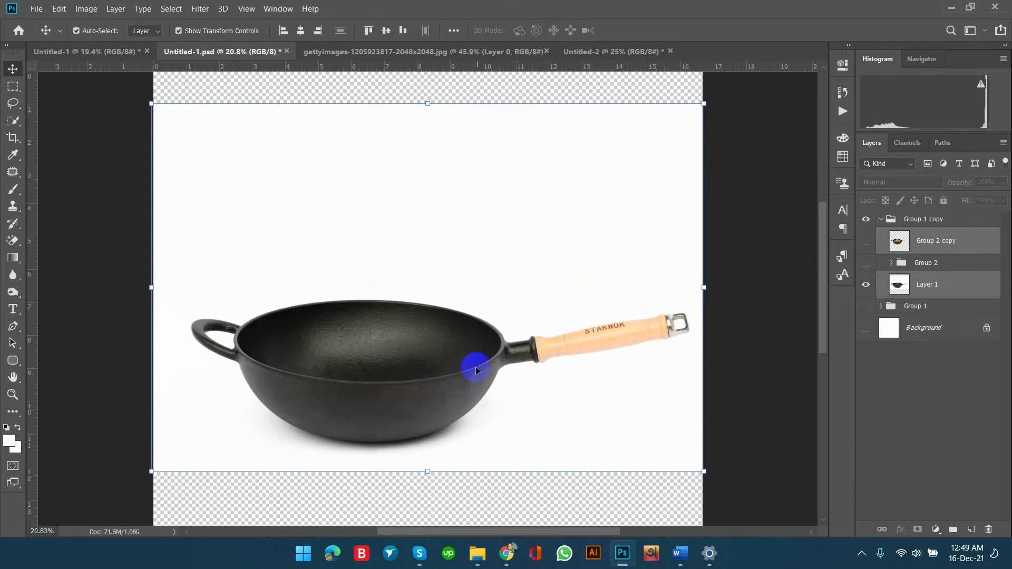
click(867, 278)
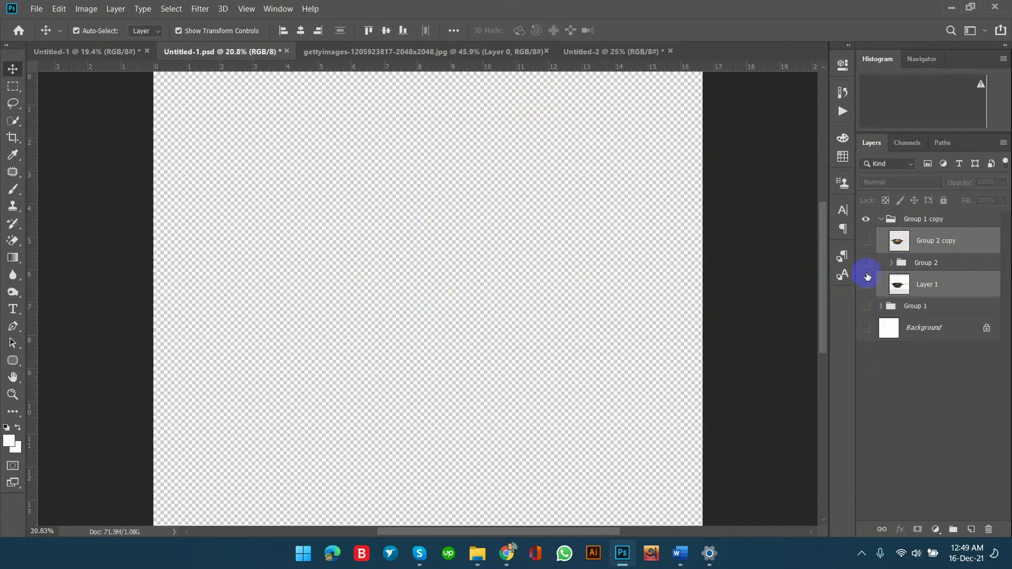
drag(867, 262, 866, 241)
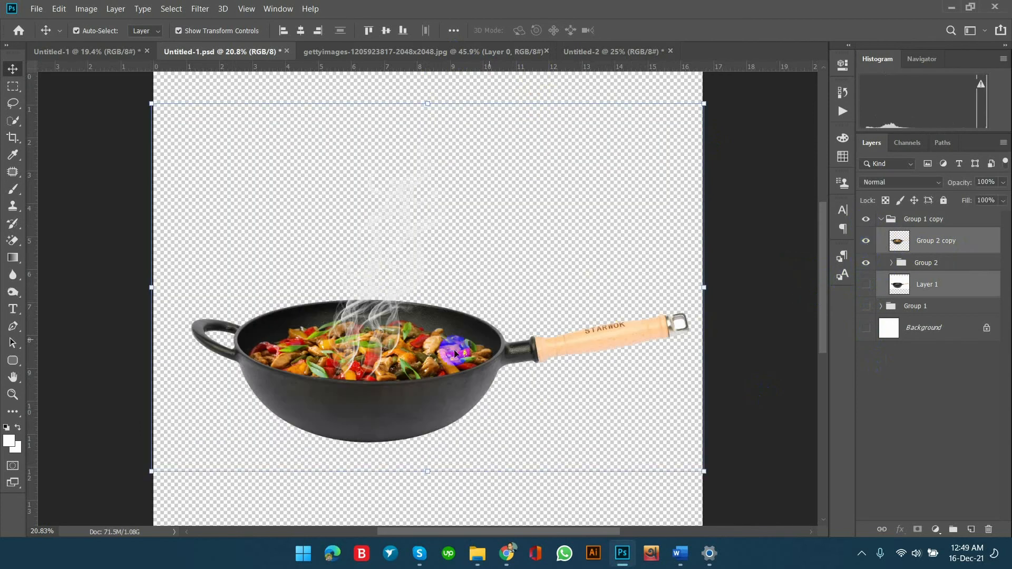
click(864, 285)
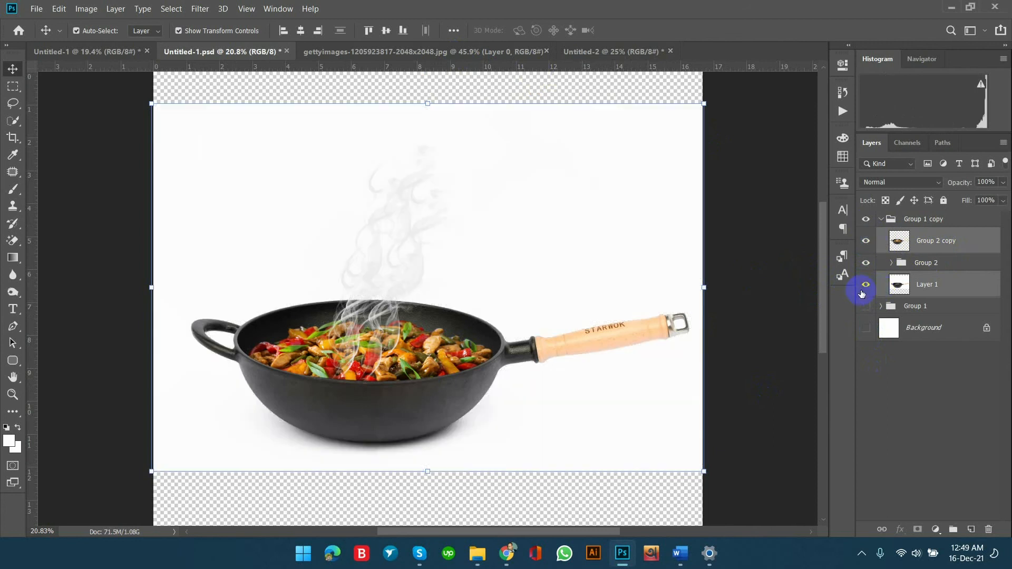
click(863, 290)
click(866, 328)
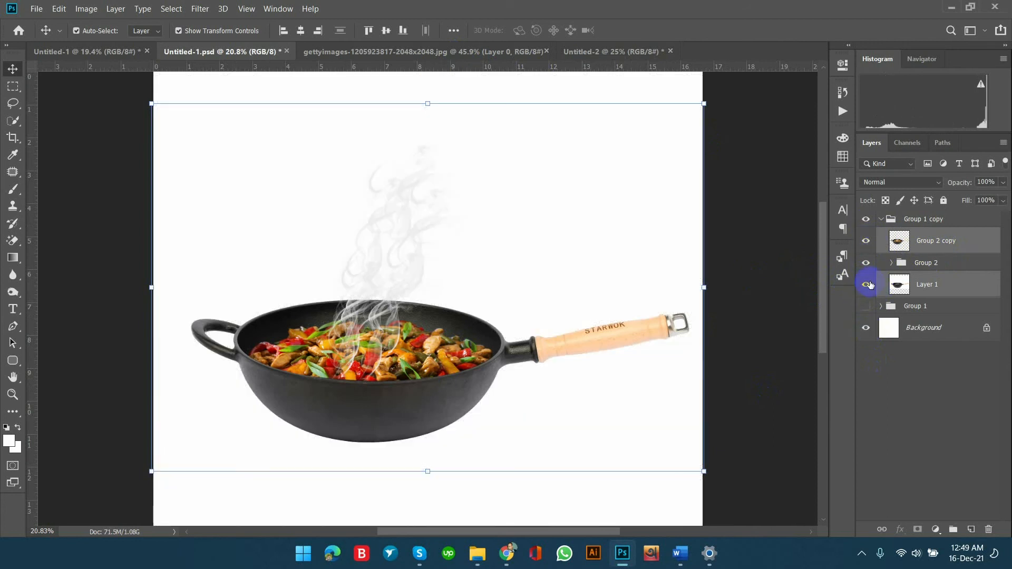
click(866, 284)
Copy the wok layers Group 2 copy and Layer 1 together into the Untitled-2 document without any active selection.
click(437, 385)
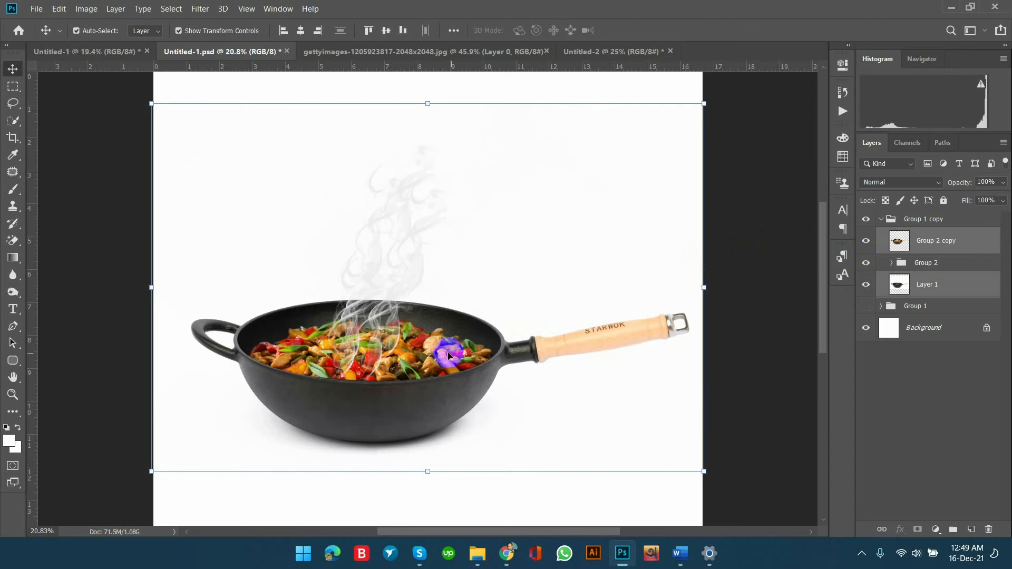
ctrl+click(899, 242)
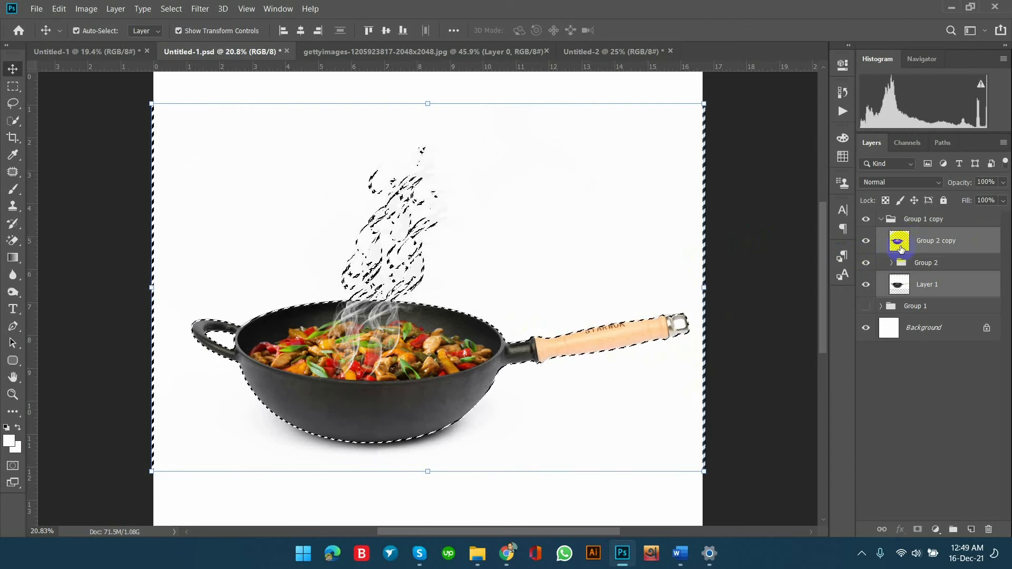
key(ctrl+d)
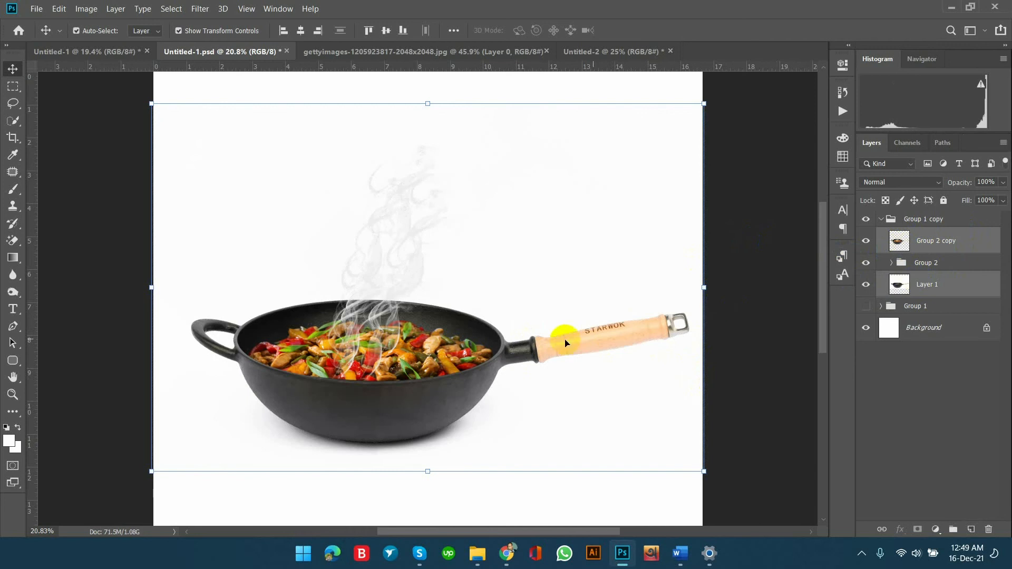
drag(427, 290, 451, 422)
Scale the two copied wok layers proportionally to about 57.24% and place them on the wooden table at about X 1440.50, Y 1806.50 px.
key(ctrl+t)
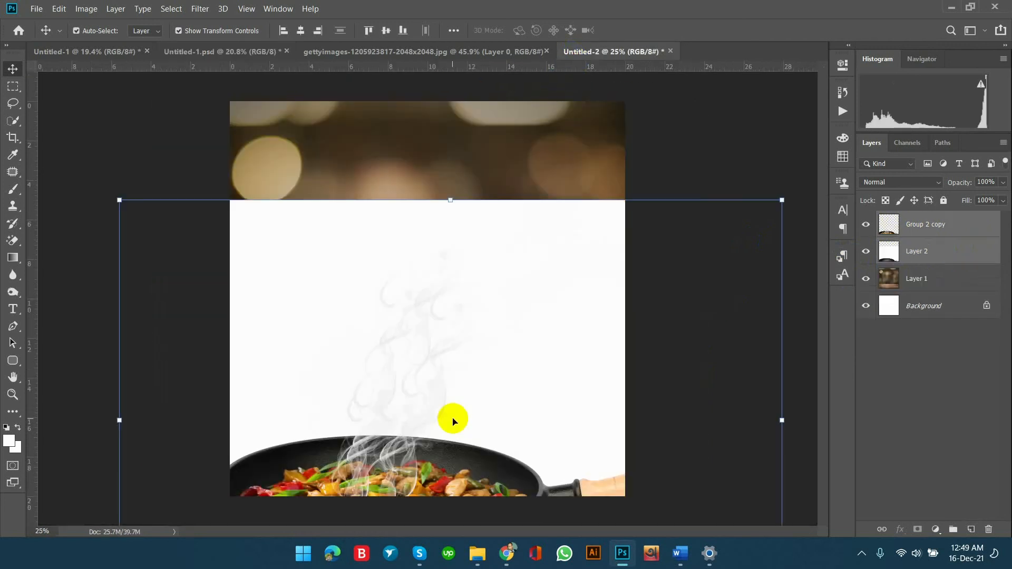
drag(780, 419, 484, 391)
drag(369, 374, 471, 312)
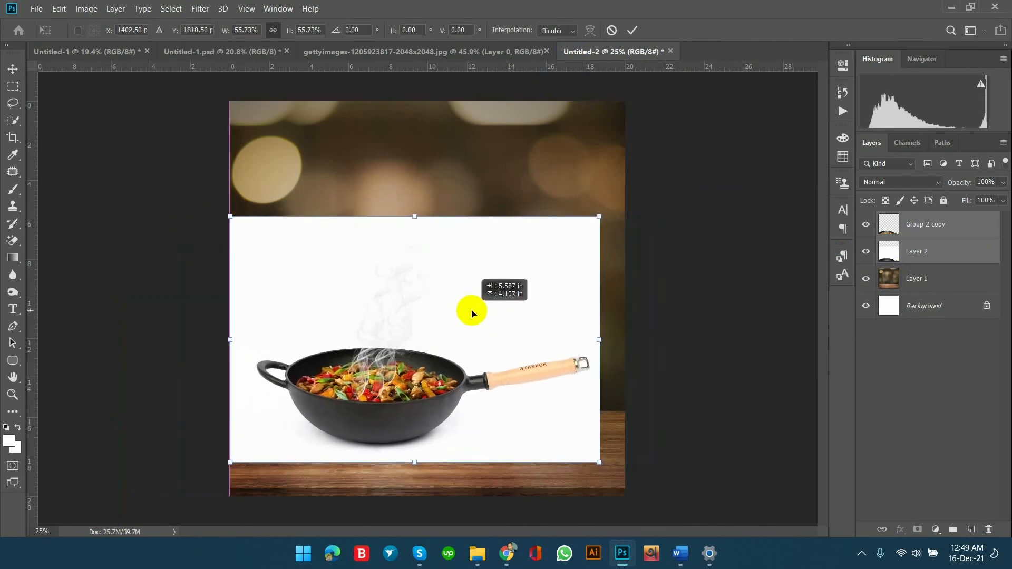
drag(599, 340, 614, 340)
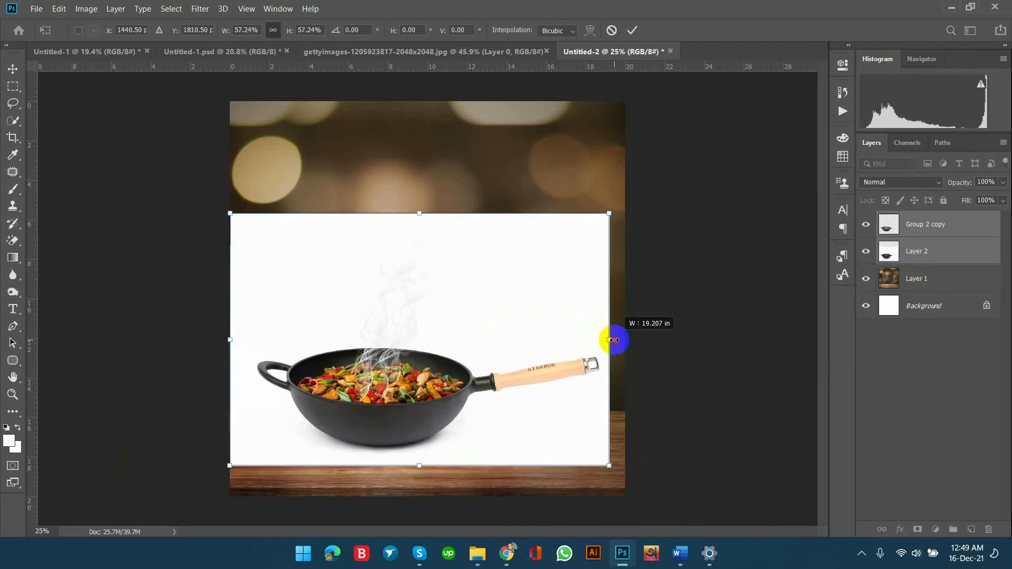
drag(488, 362, 500, 361)
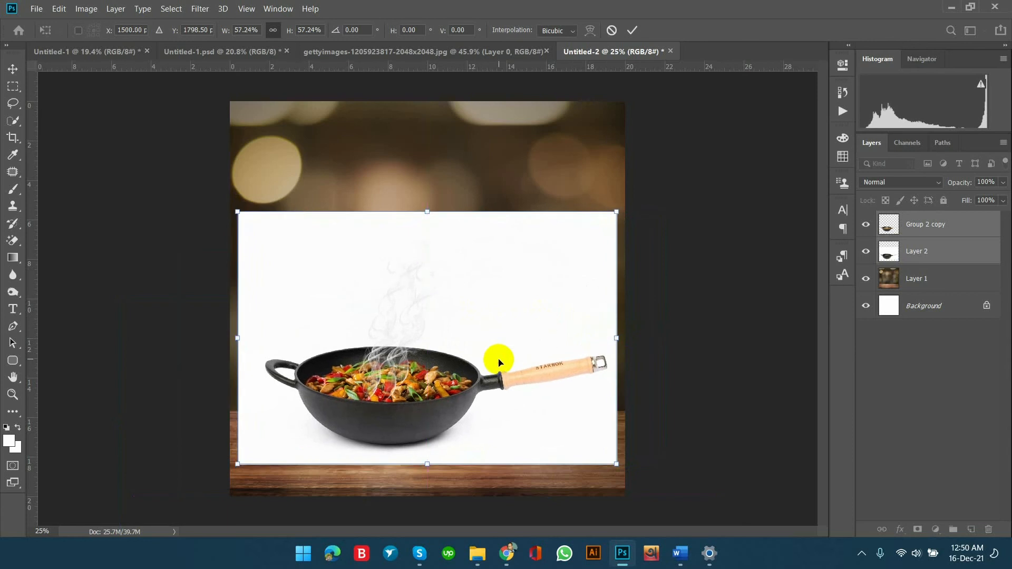
drag(499, 350, 491, 352)
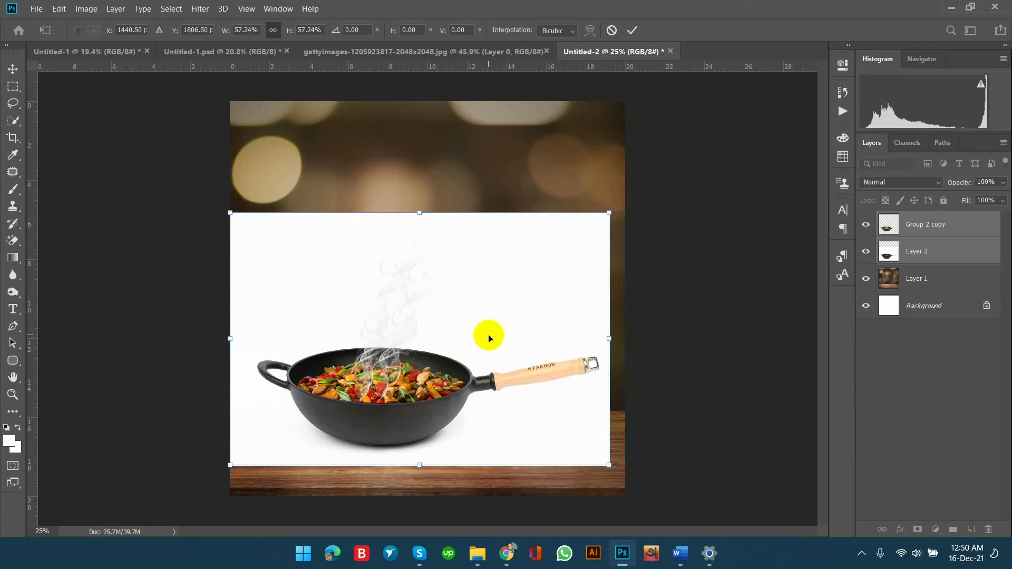
click(12, 67)
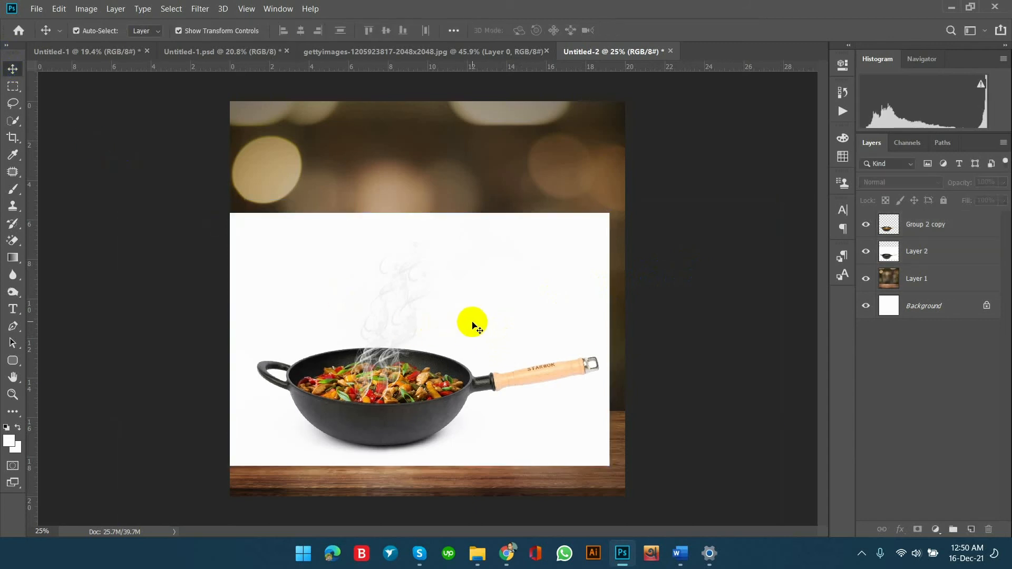
Toggle the visibility of Group 2 copy and Layer 2 to compare them, leaving only Layer 2 hidden.
click(500, 301)
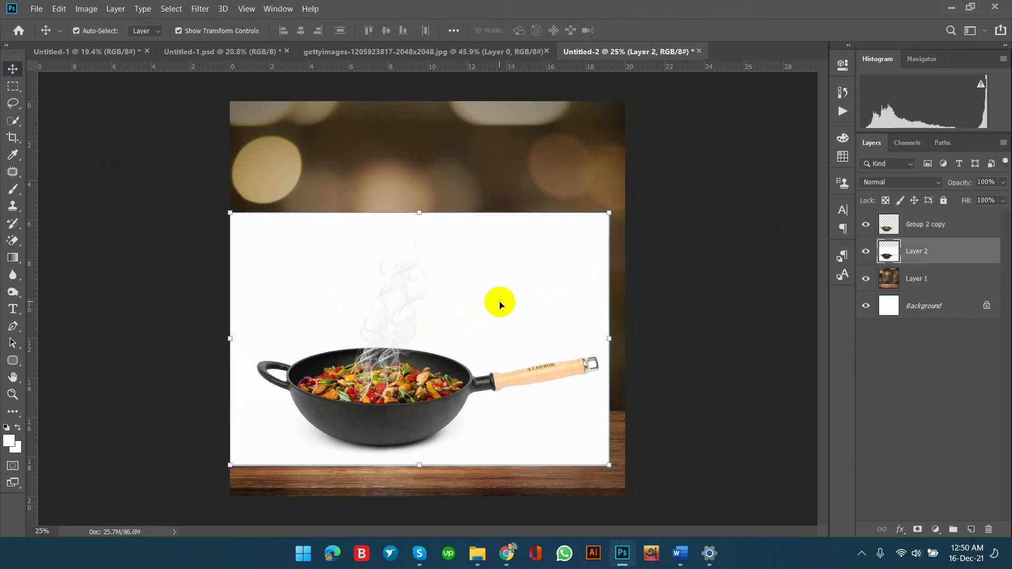
click(866, 225)
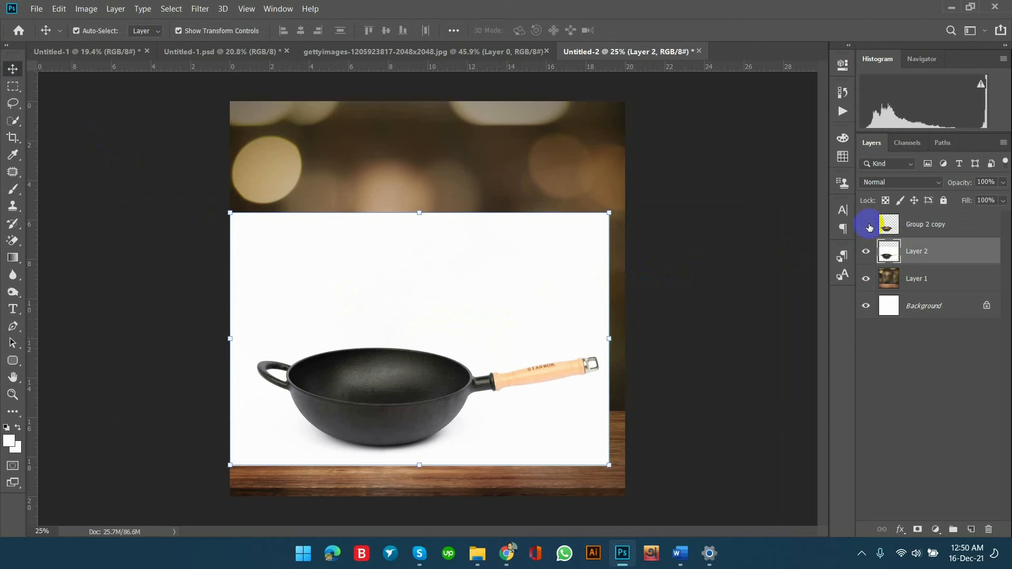
click(867, 225)
click(867, 225)
click(867, 225)
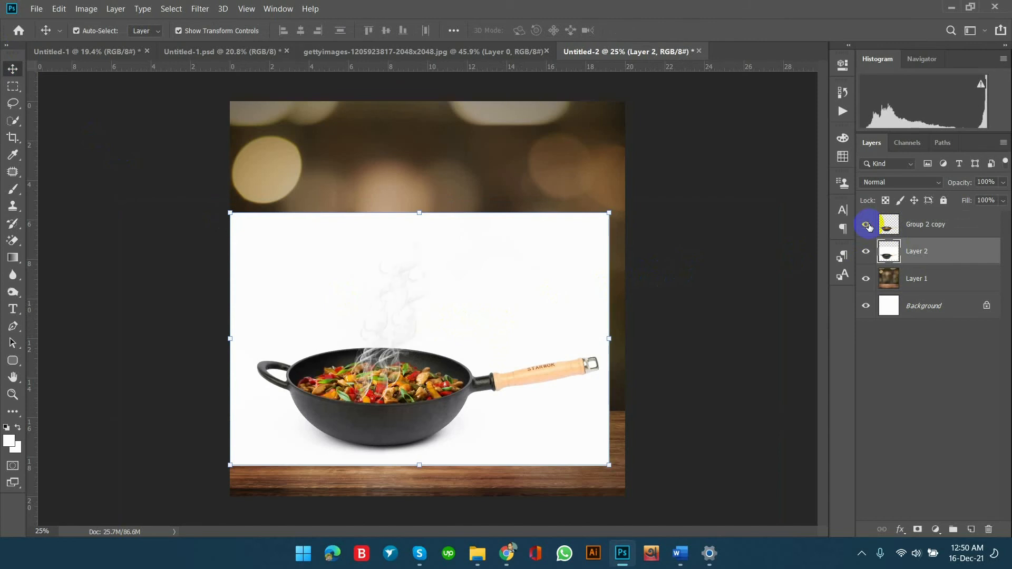
click(867, 253)
click(866, 224)
click(866, 225)
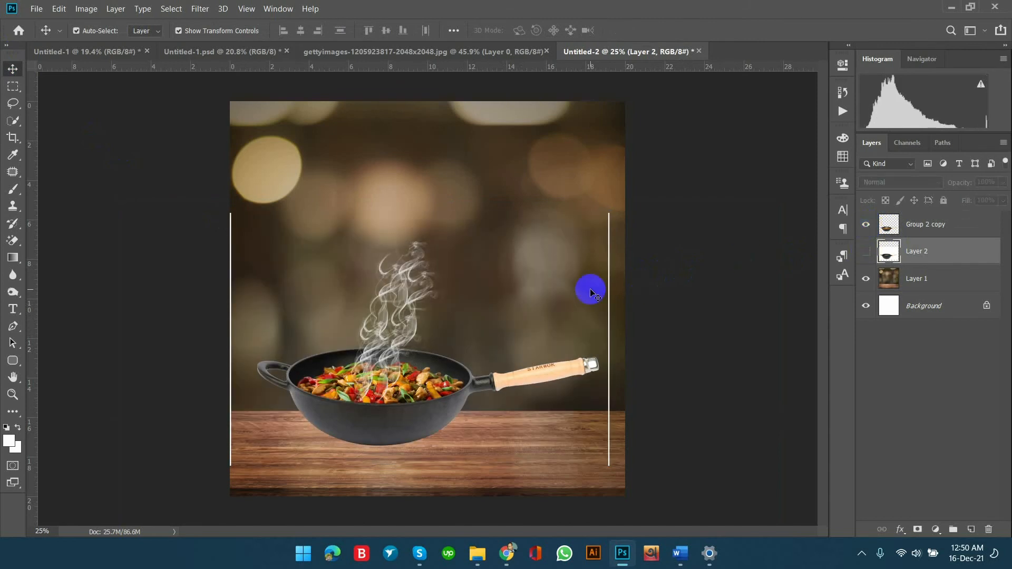
Delete the thin white vertical lines at both side edges of Group 2 copy using rectangular selections, and deselect.
click(19, 88)
drag(201, 182, 236, 520)
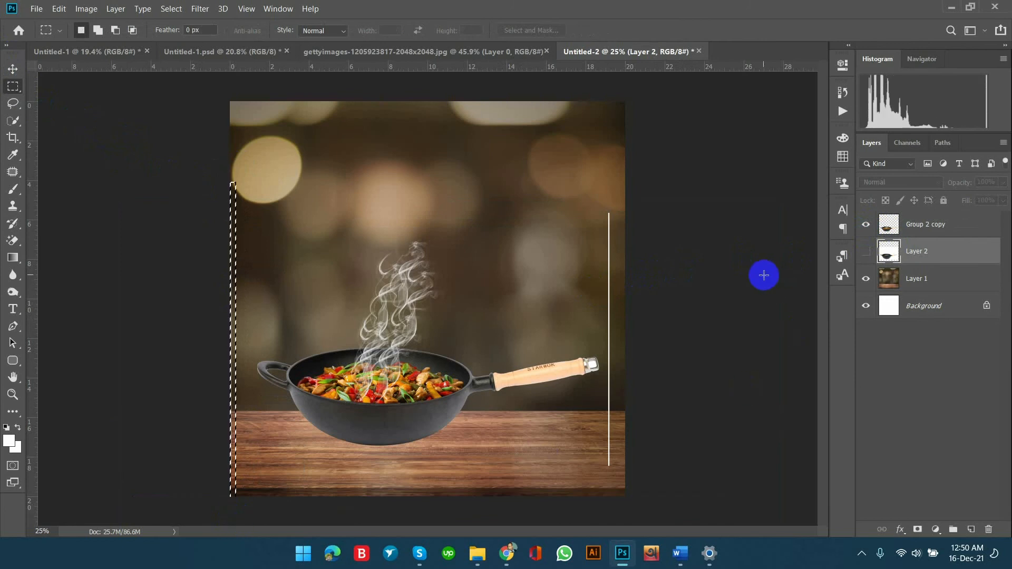
click(934, 230)
drag(625, 188, 608, 494)
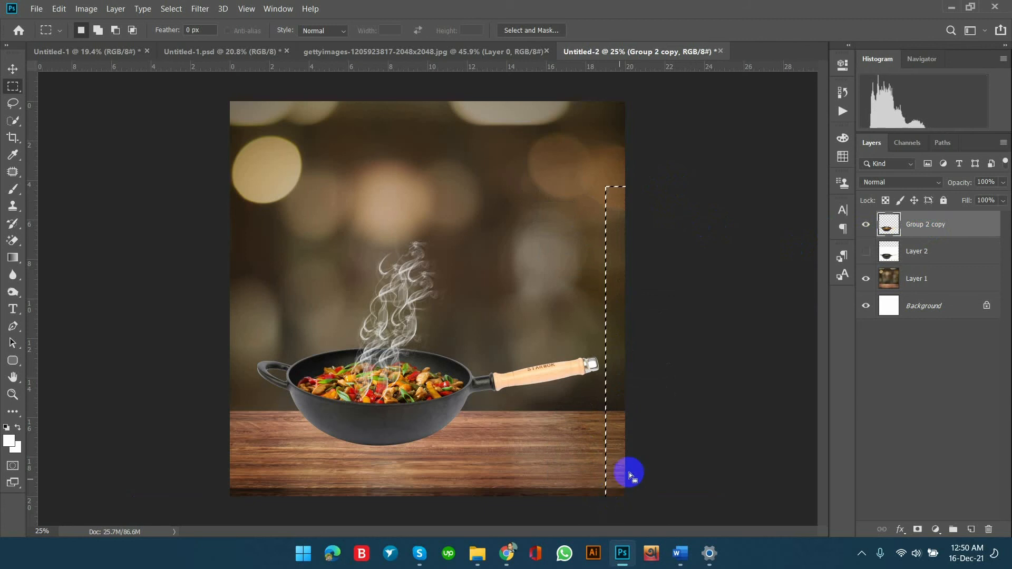
key(ctrl+d)
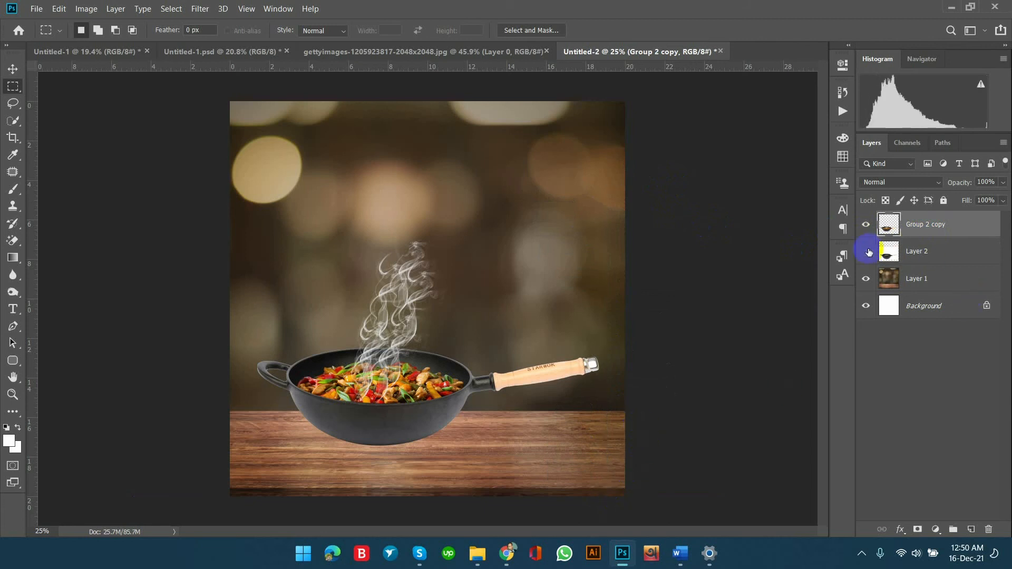
Toggle Layer 2 and Group 2 copy to compare the wok versions, leaving Layer 2 shown and Group 2 copy hidden.
click(866, 251)
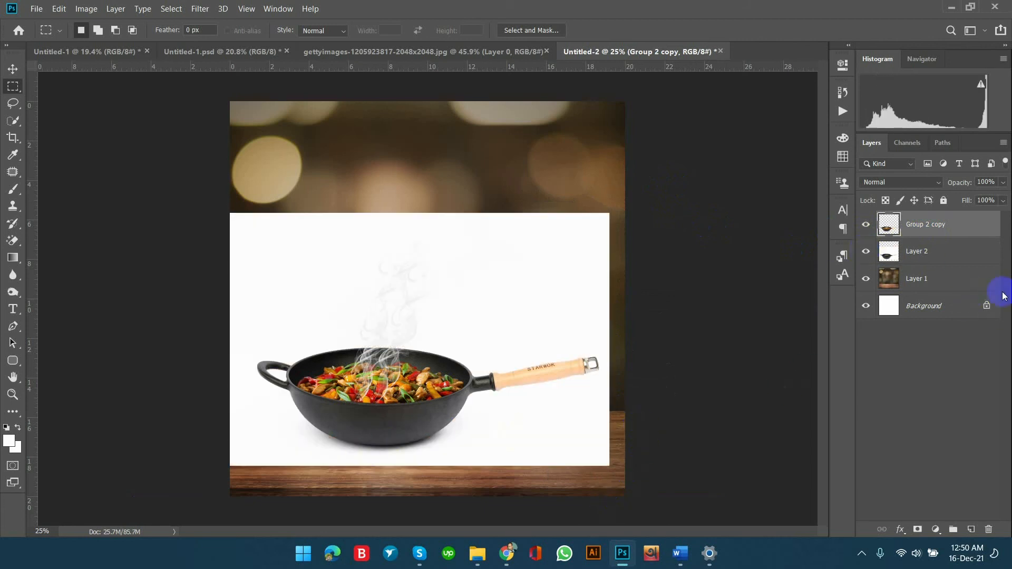
click(866, 225)
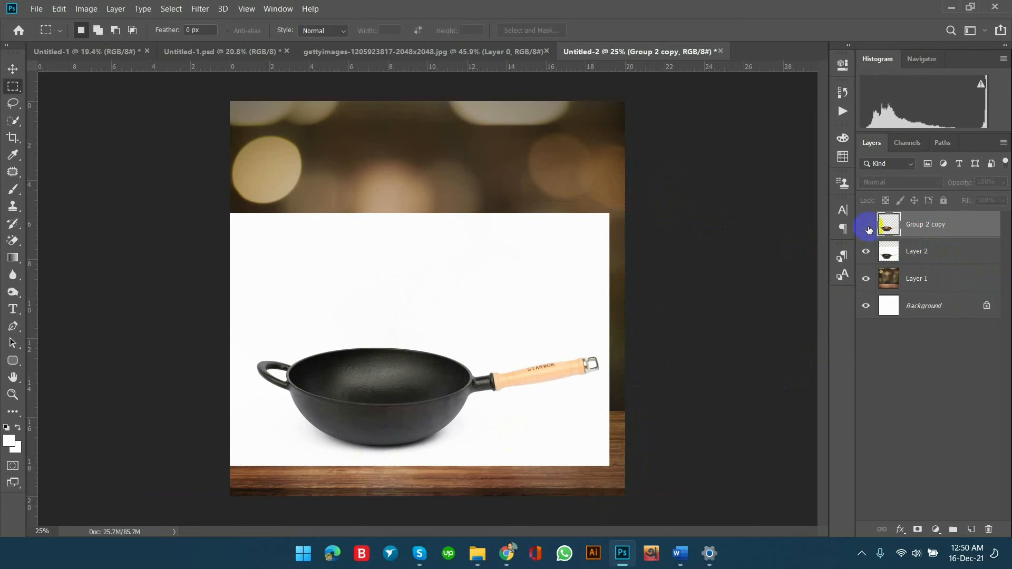
click(866, 225)
click(866, 252)
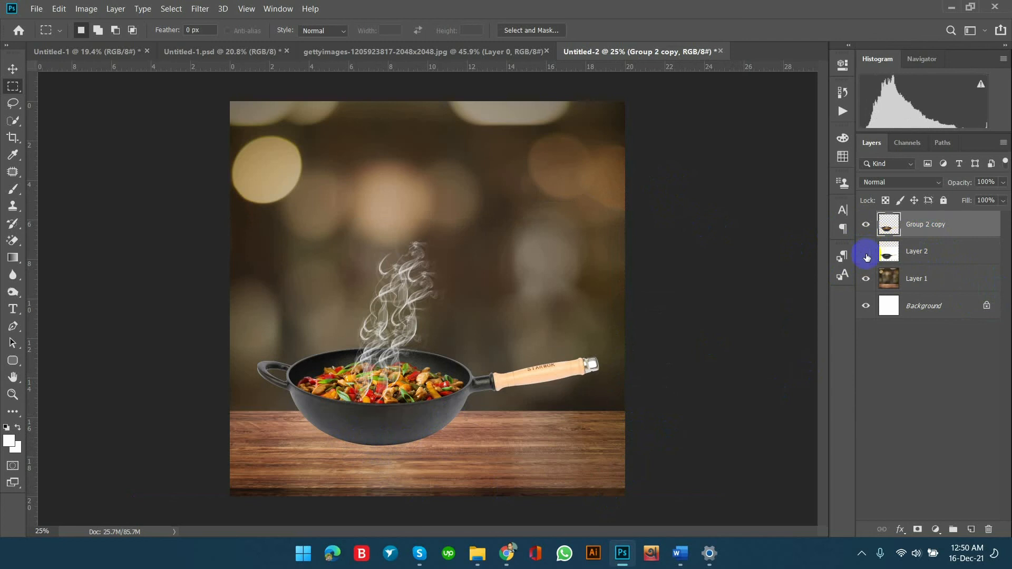
click(861, 227)
click(862, 253)
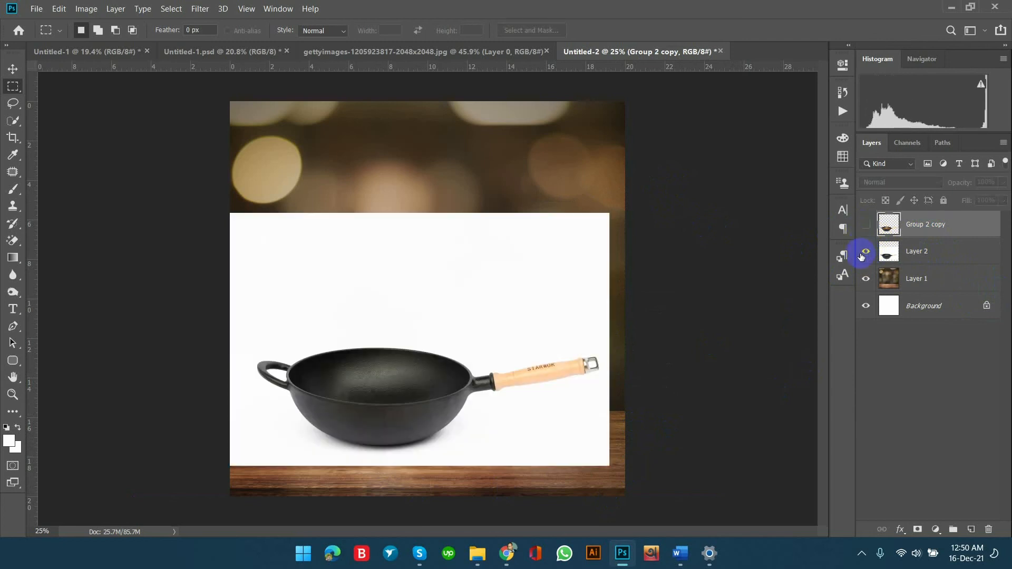
Set Layer 2's blend mode to Multiply and show Group 2 copy again.
click(991, 256)
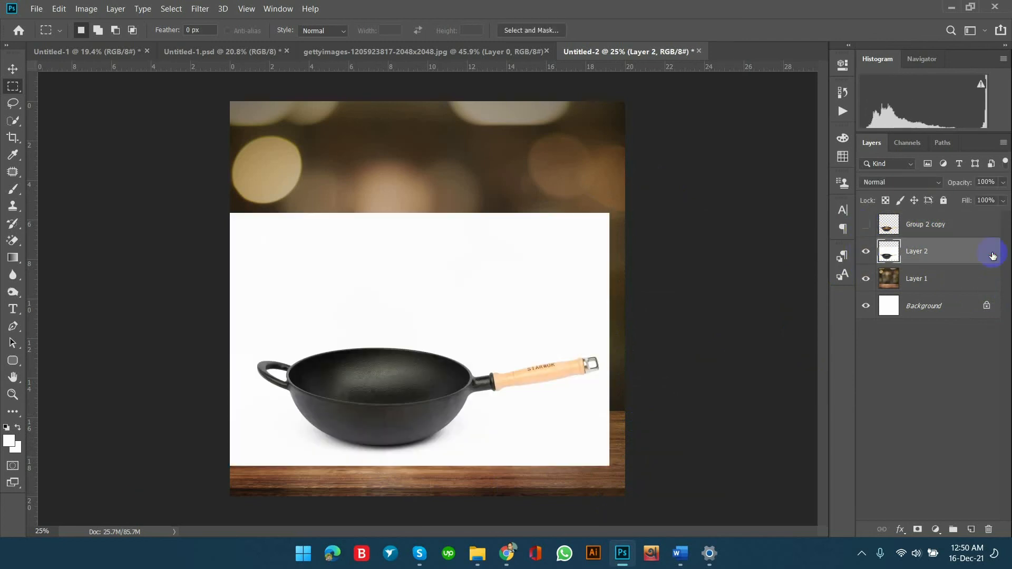
click(896, 182)
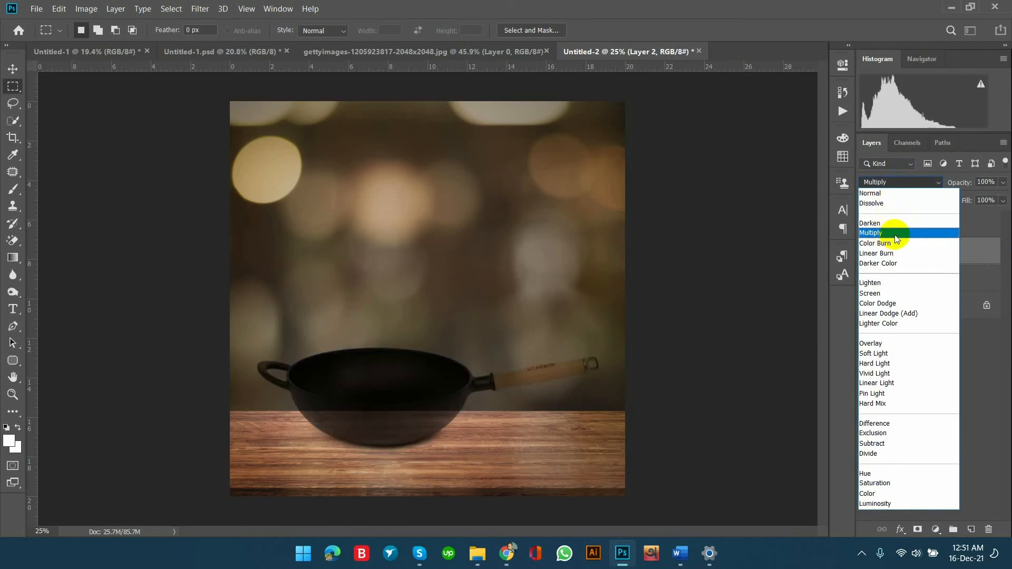
click(897, 238)
click(865, 225)
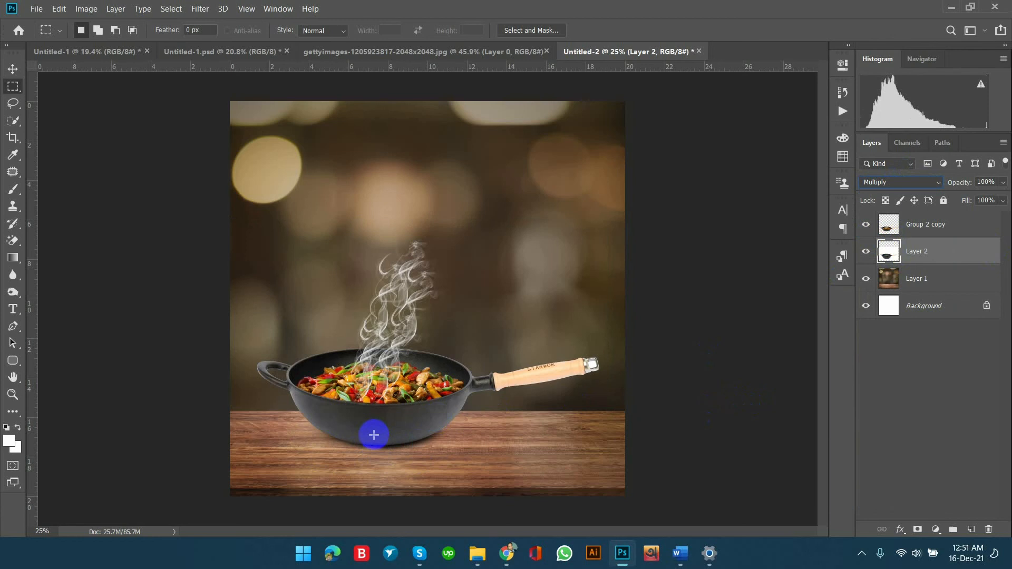
Clone-stamp the wok's lower-right edge on Layer 2 within a selection loaded from Group 2 copy's outline, and deselect.
key(ctrl+plus)
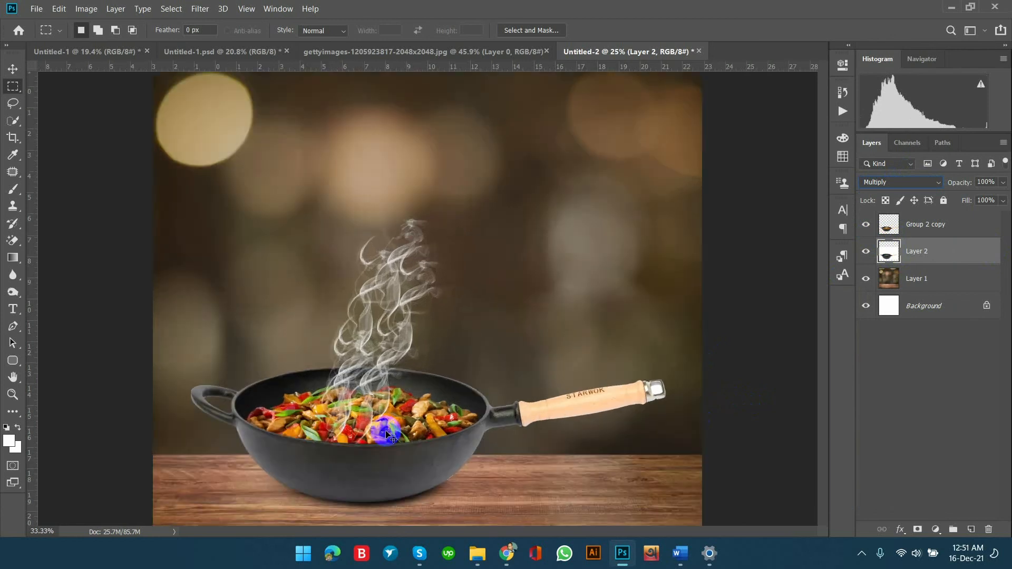
key(ctrl+plus)
key(ctrl+plus)
drag(440, 419, 485, 81)
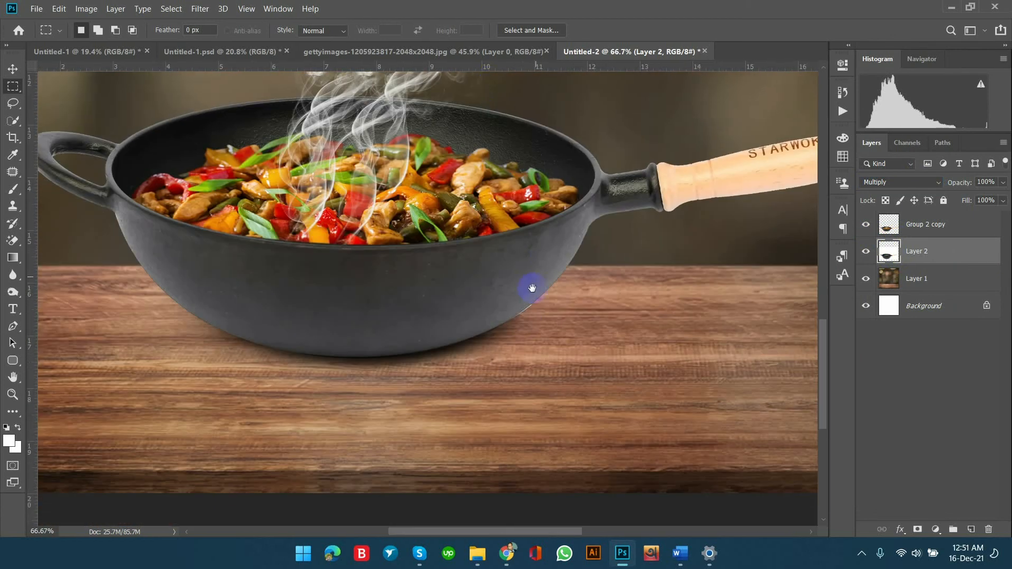
drag(532, 288, 610, 334)
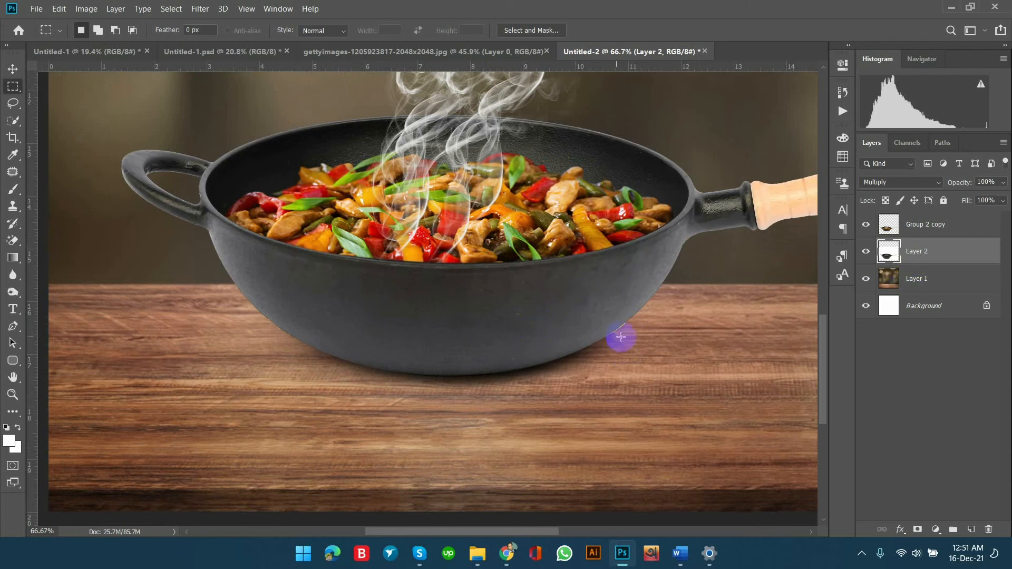
ctrl+click(888, 224)
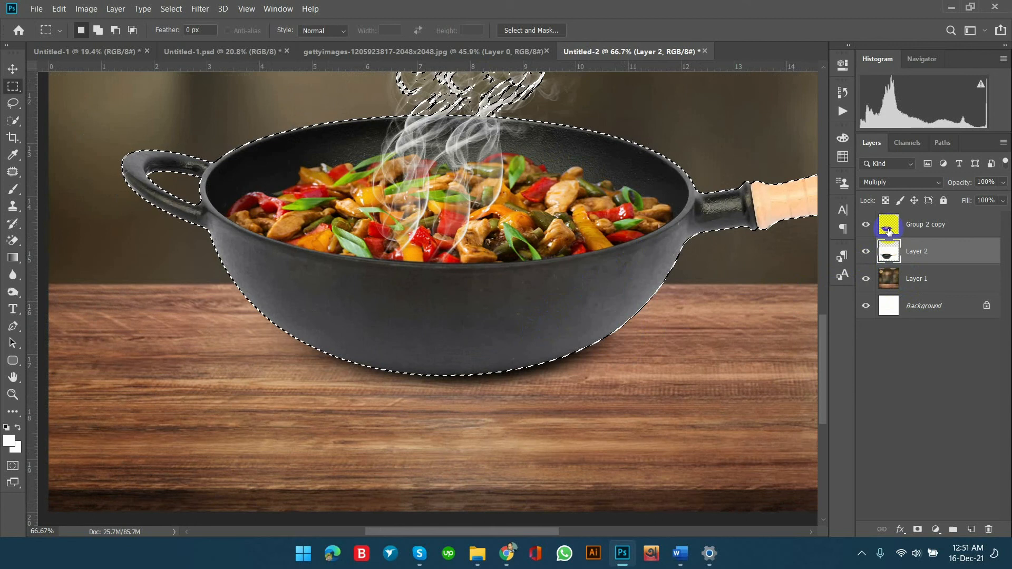
click(13, 206)
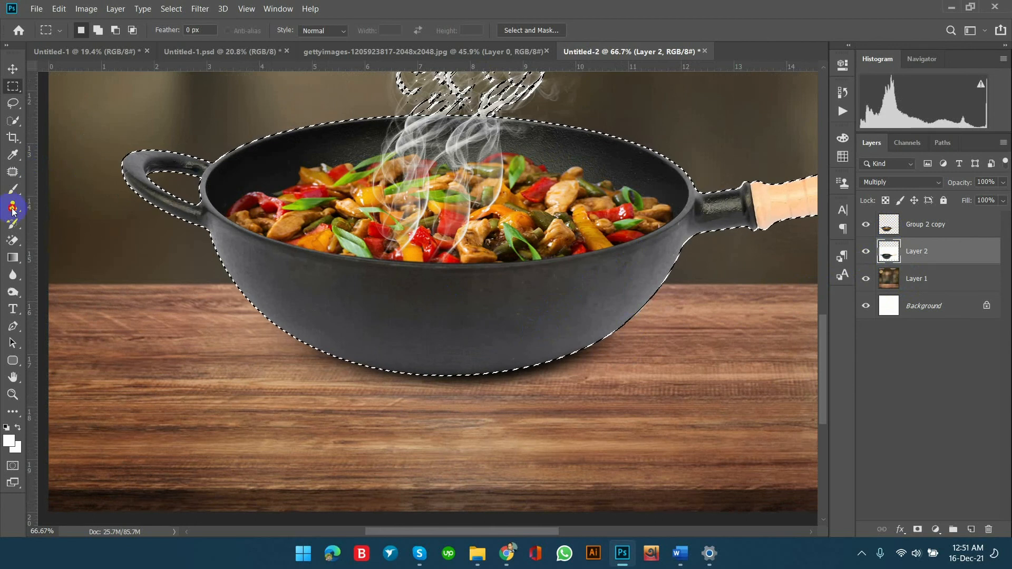
alt+click(607, 331)
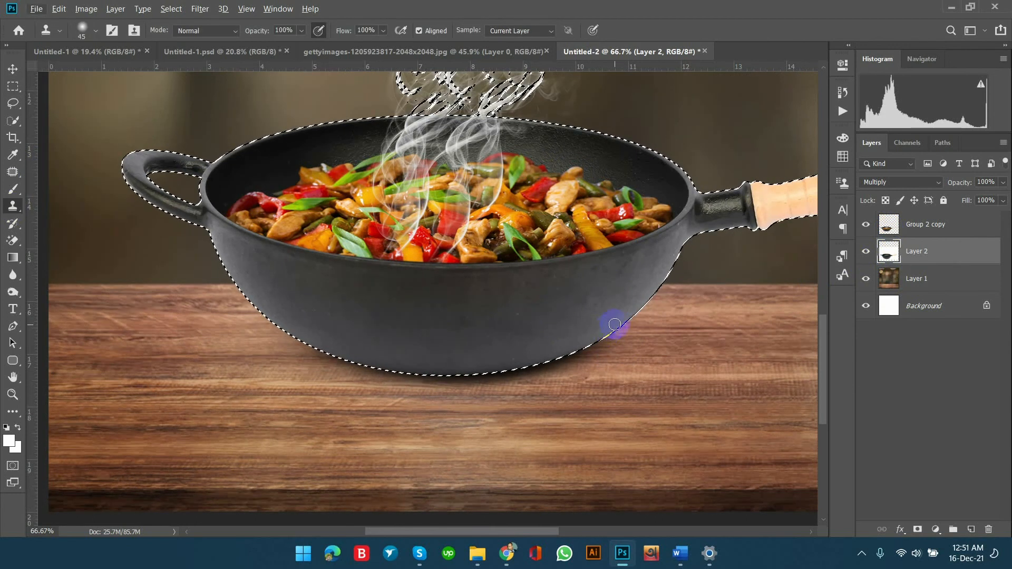
key(bracketleft)
key(bracketleft)
key(bracketleft)
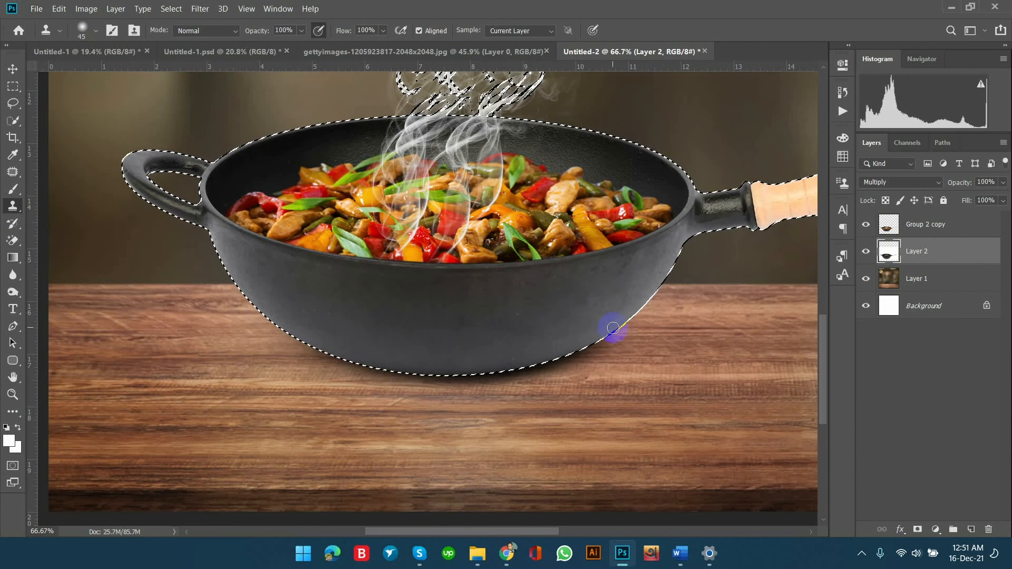
mouse_move(613, 336)
mouse_down()
mouse_move(643, 308)
mouse_move(583, 351)
mouse_up()
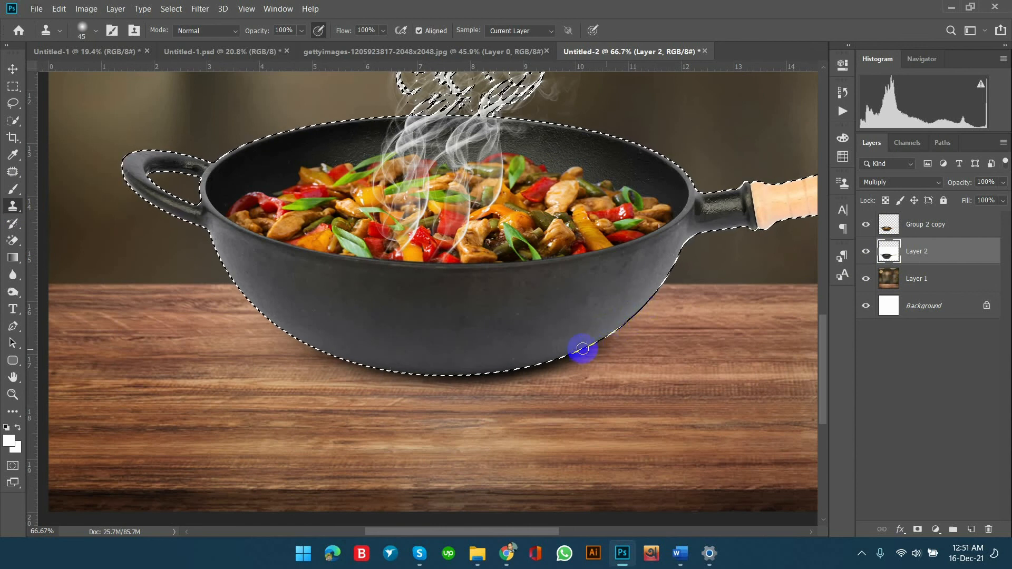
key(ctrl+d)
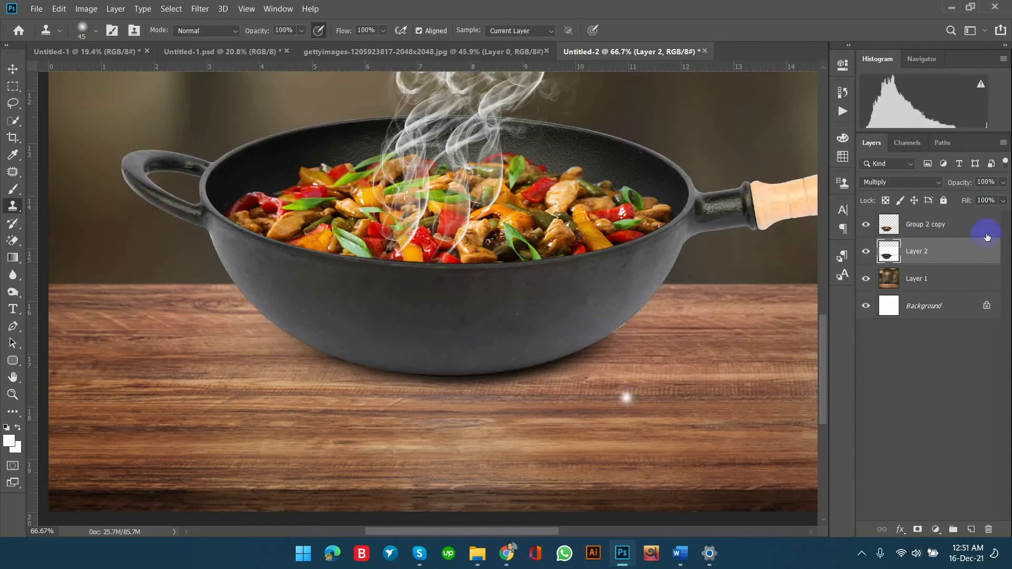
Make Group 2 copy the active layer, load its outline as a selection and deselect it.
click(914, 226)
ctrl+click(890, 225)
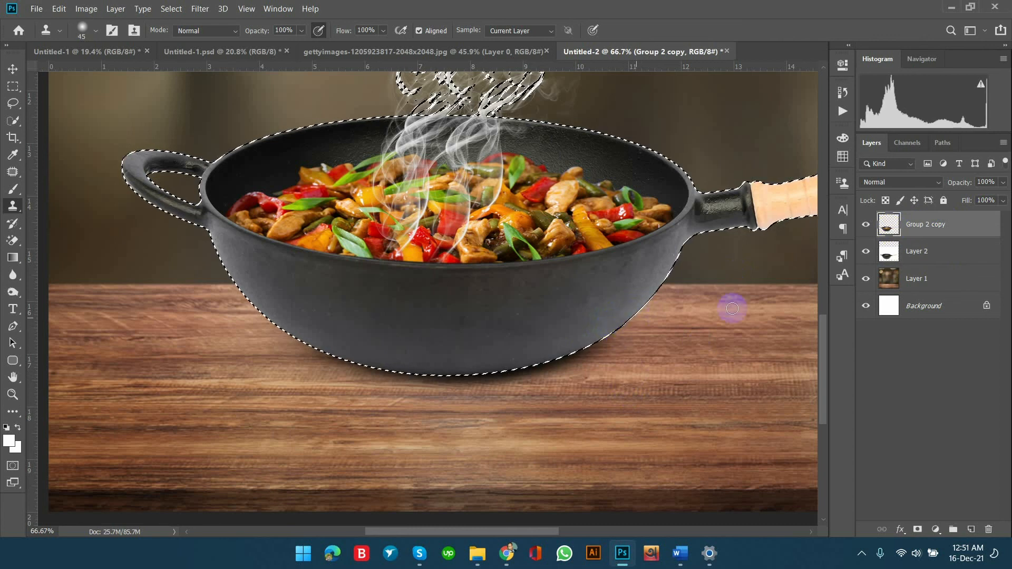
key(ctrl+d)
key(ctrl+minus)
key(ctrl+minus)
key(ctrl+minus)
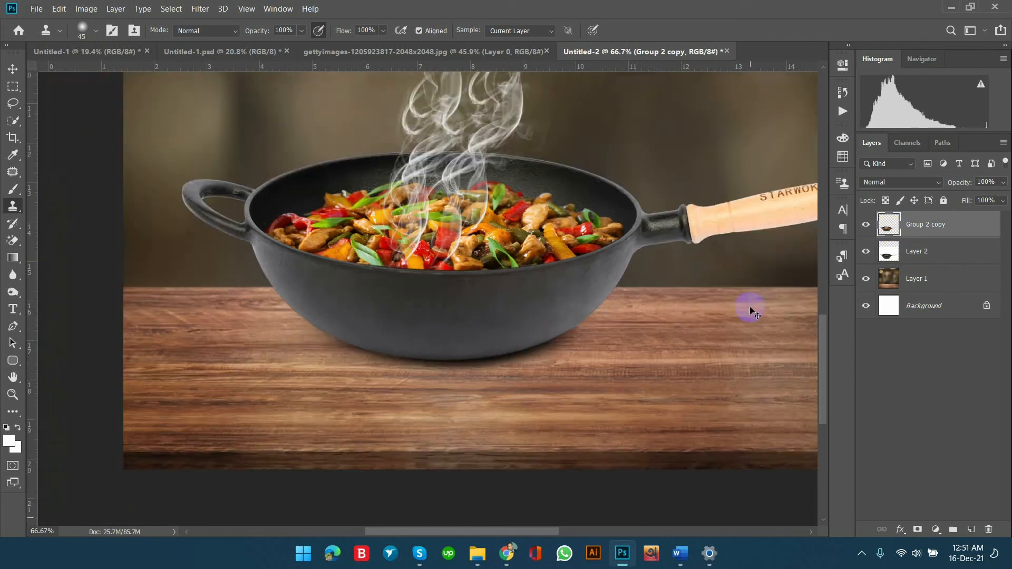
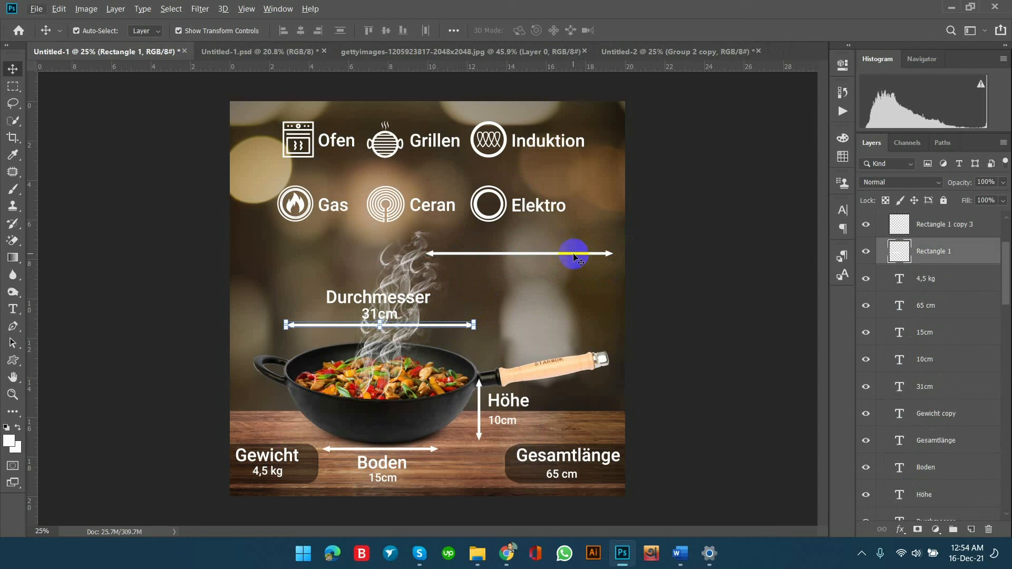
Try to rotate the spare arrow above the pan handle 90° clockwise, shorten it and shift it as a vertical dimension arrow.
click(575, 256)
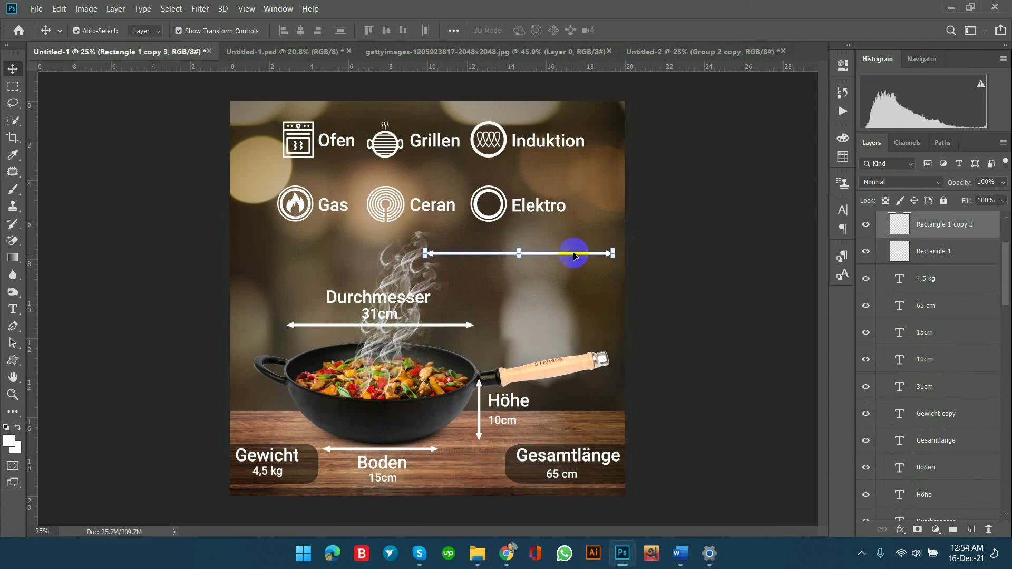
key(ctrl+t)
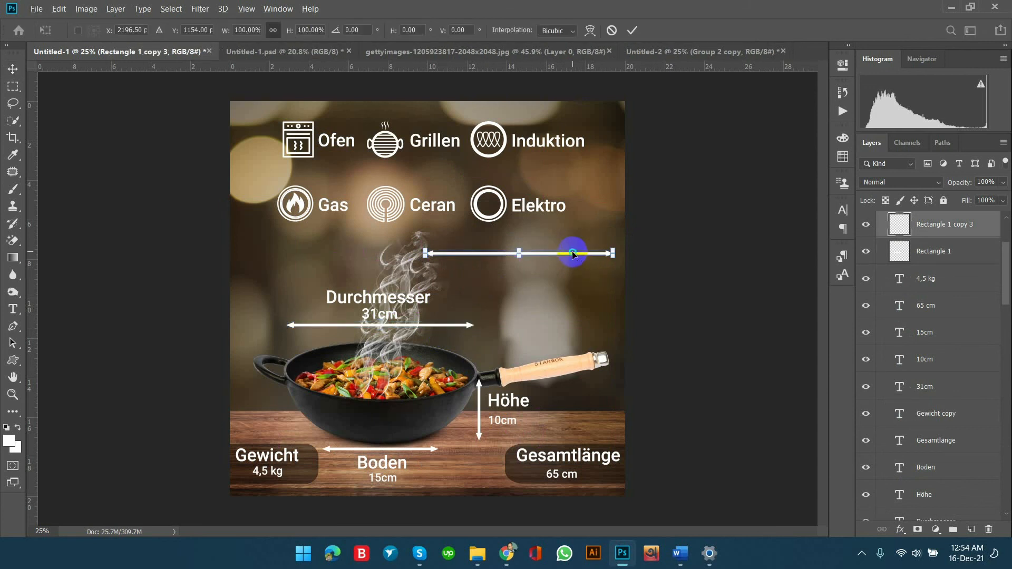
right_click(574, 255)
click(568, 252)
right_click(567, 252)
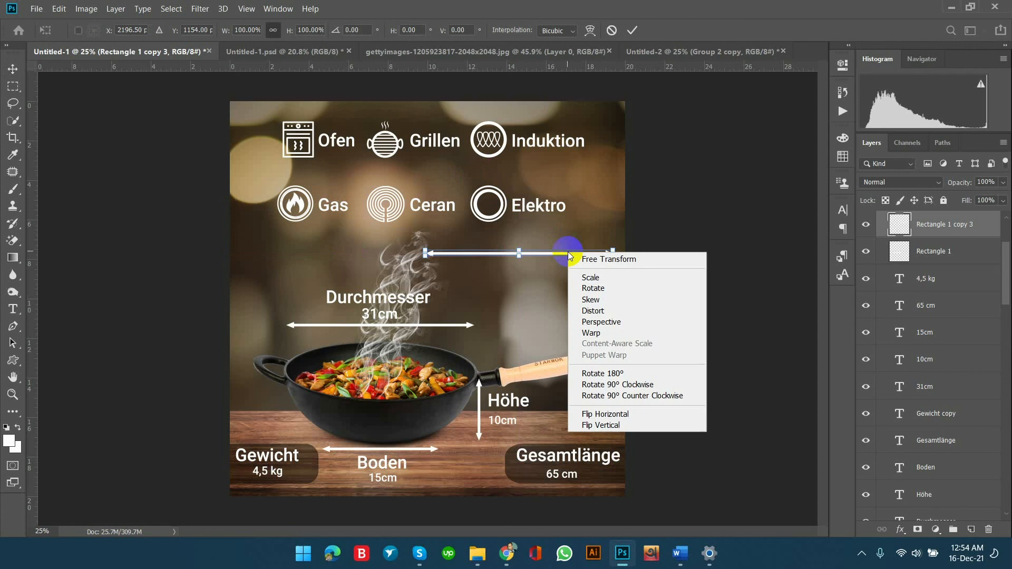
click(622, 389)
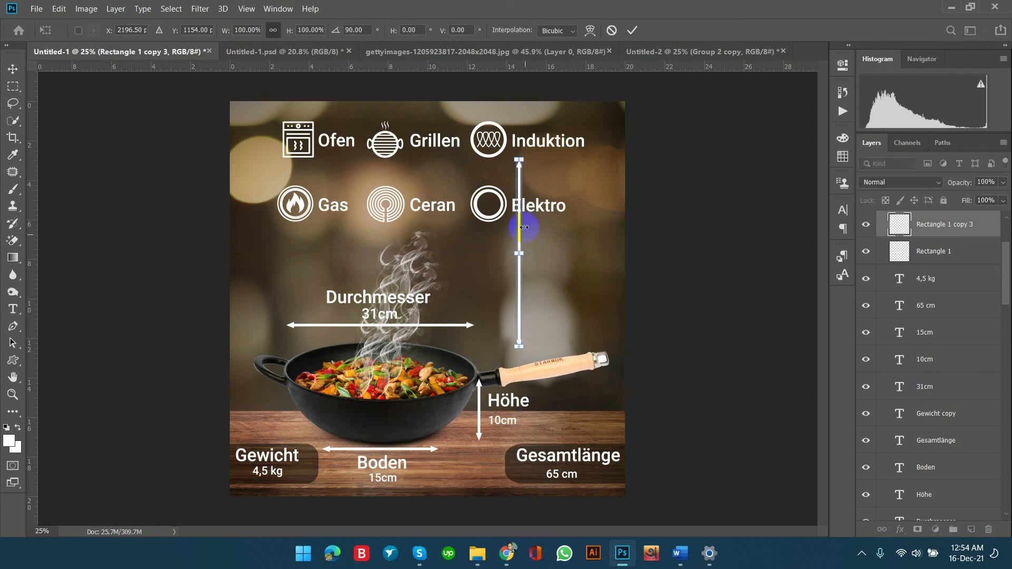
drag(519, 161, 481, 377)
key(ctrl+z)
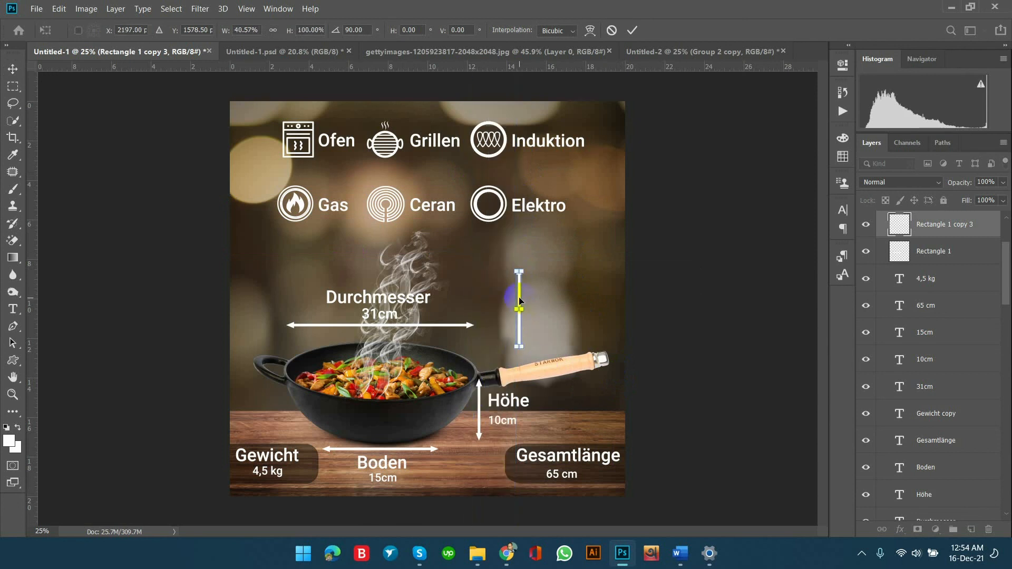
drag(519, 301, 539, 288)
key(Escape)
Delete the spare arrow layer Rectangle 1 copy 3 and select the dark rounded panel behind Gesamtlänge.
key(Delete)
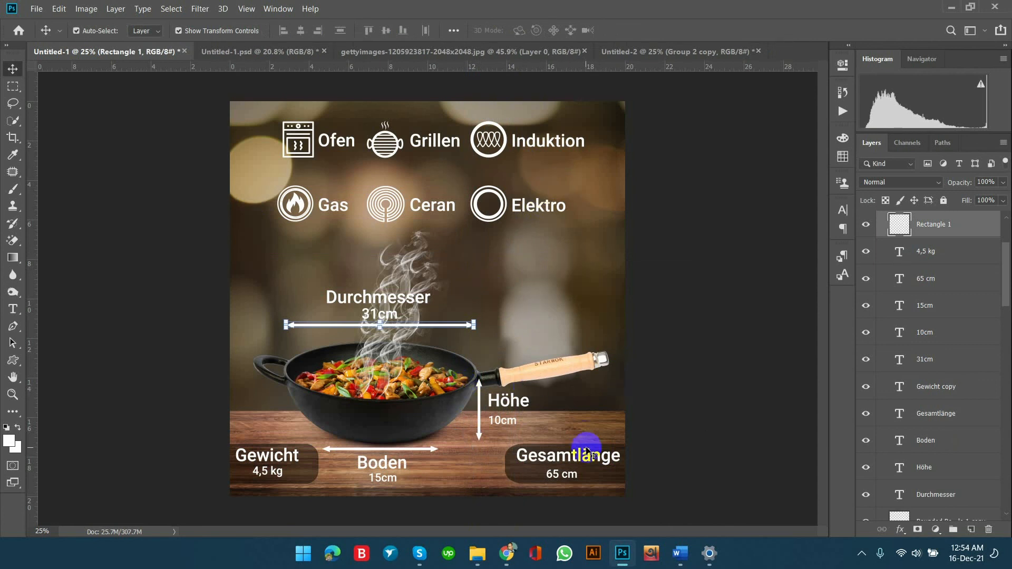
click(529, 469)
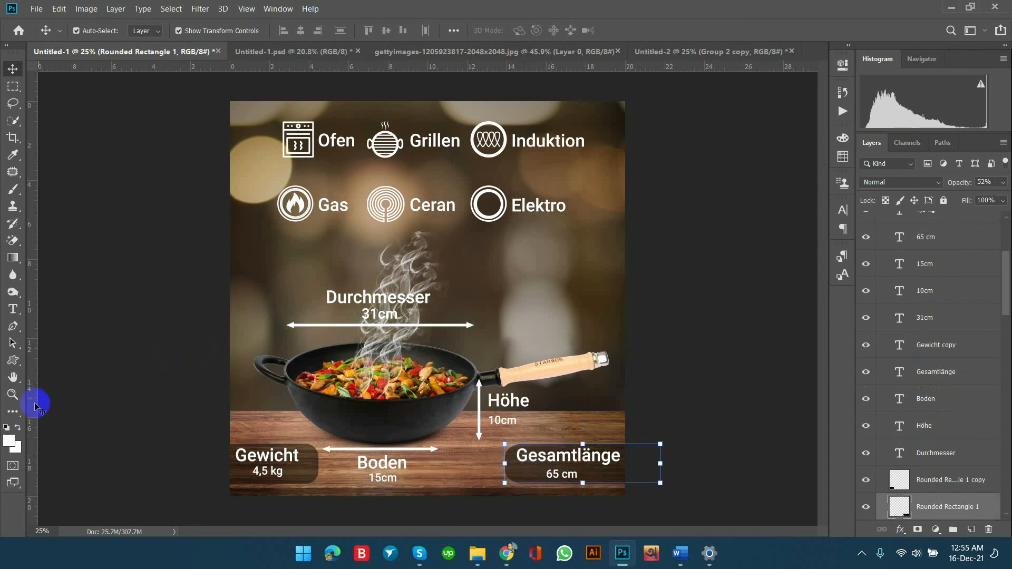
Draw a rounded rectangle about 919 x 250 px with 100 px radius above the handle, overlapping the canvas's right edge, and fill it black.
click(17, 362)
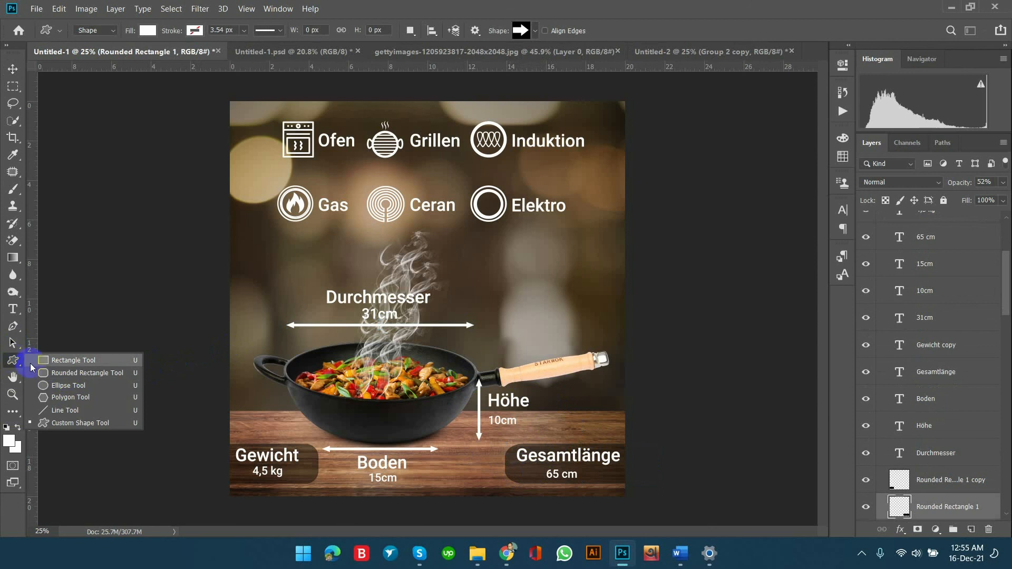
click(69, 379)
drag(528, 283, 647, 315)
click(697, 142)
click(718, 168)
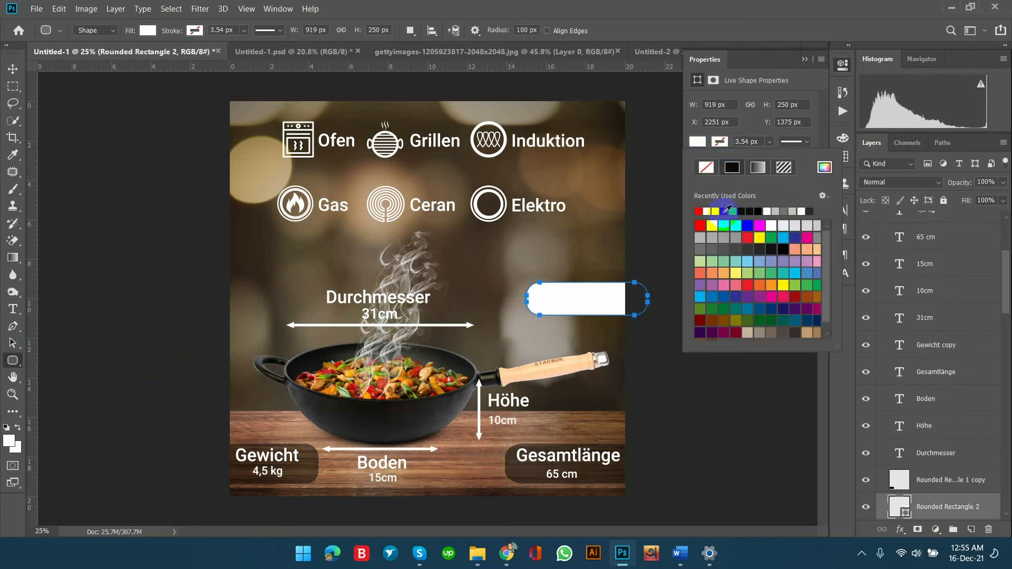
click(755, 209)
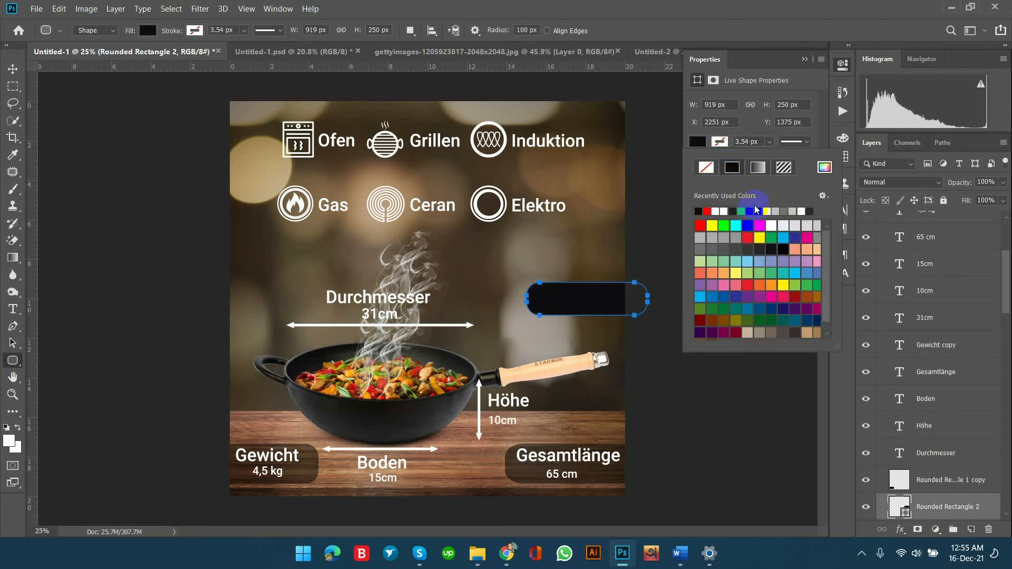
click(818, 67)
click(805, 59)
Reduce the new rounded rectangle's opacity to 49% and move it down onto the table just above the Gesamtlänge panel.
click(13, 69)
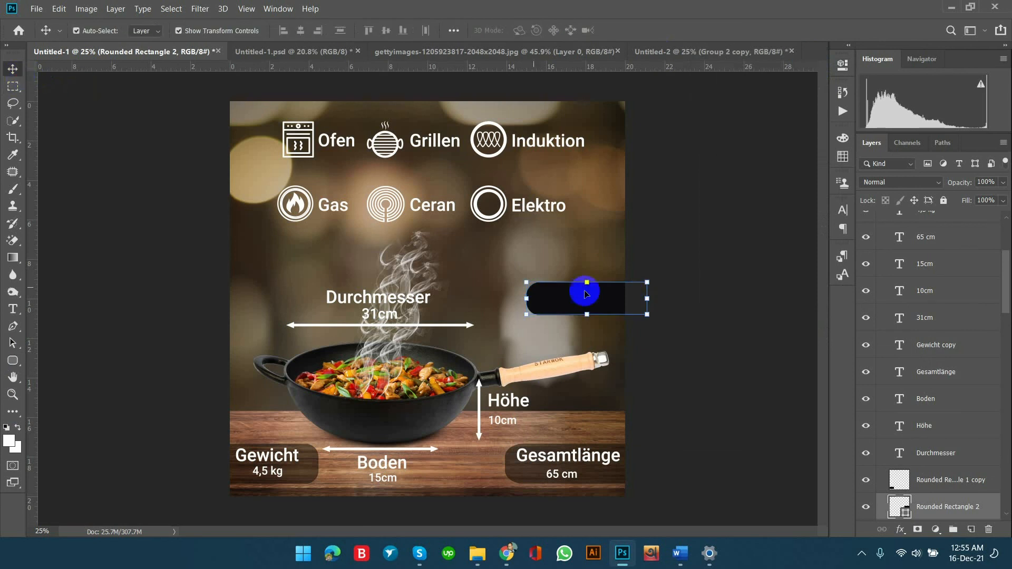
click(1003, 183)
drag(981, 202, 971, 200)
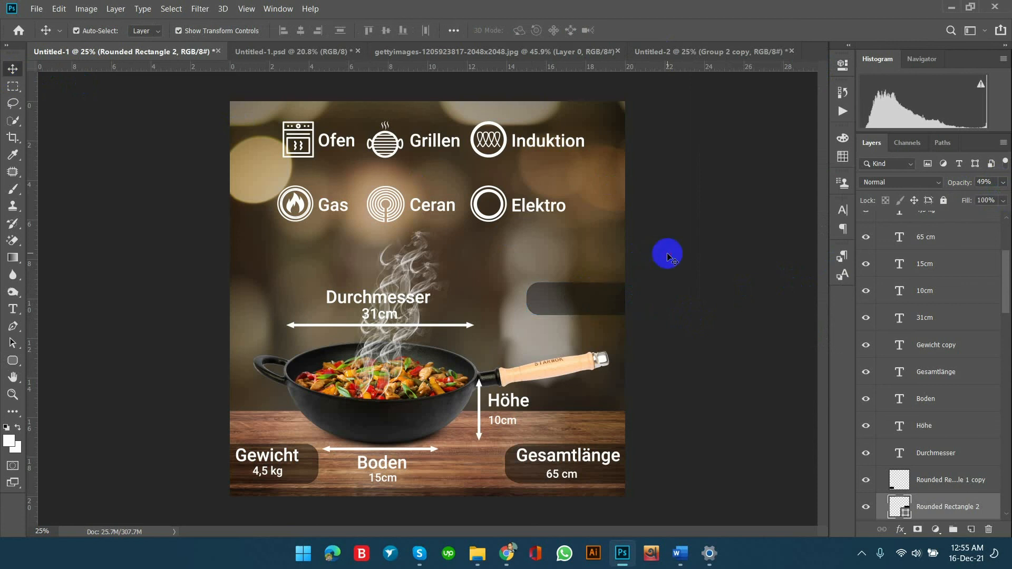
drag(602, 301, 606, 425)
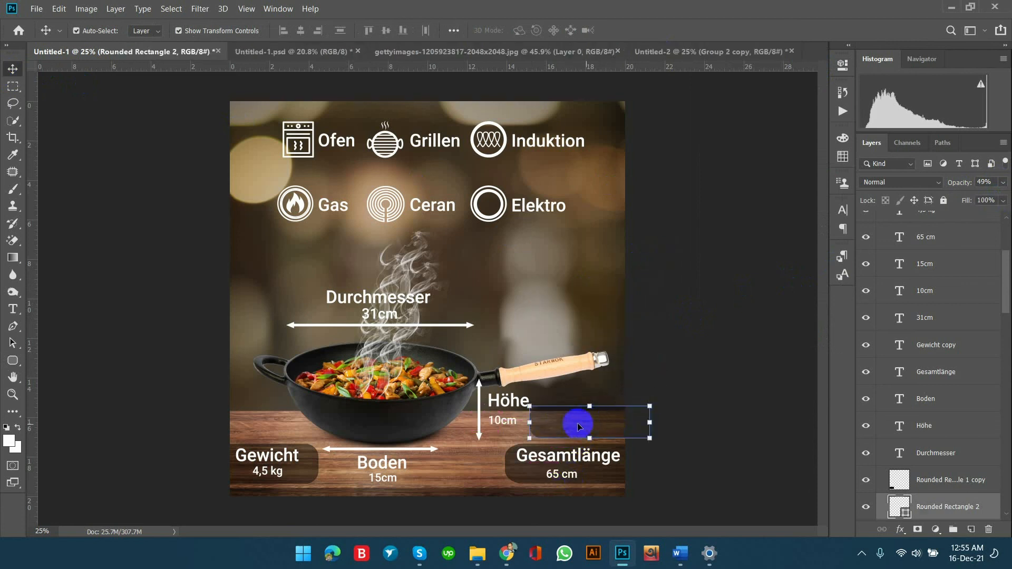
Narrow the Gesamtlänge panel, Rounded Rectangle 1, to about 84% width by pulling in its right side.
click(517, 476)
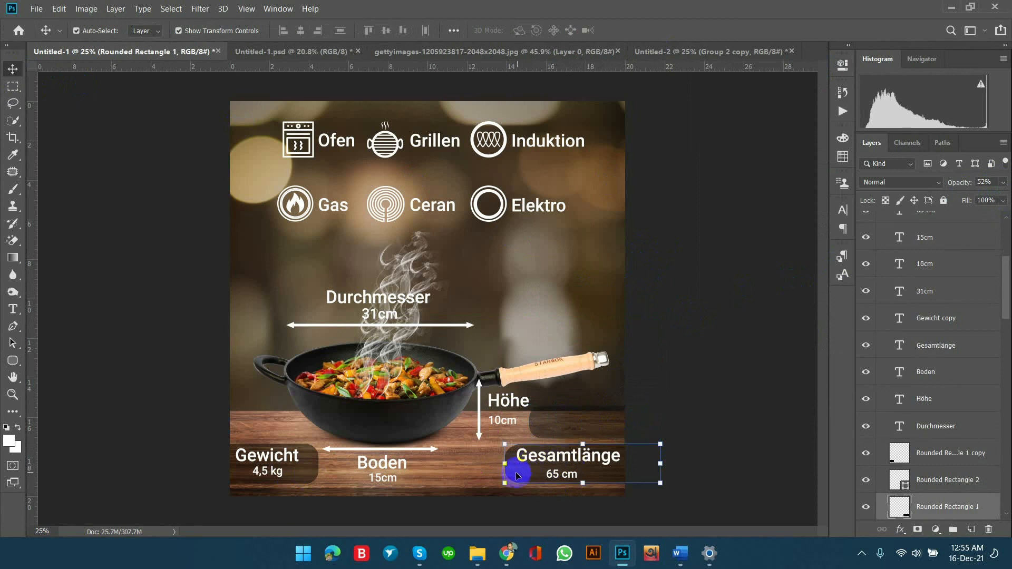
drag(661, 464, 638, 463)
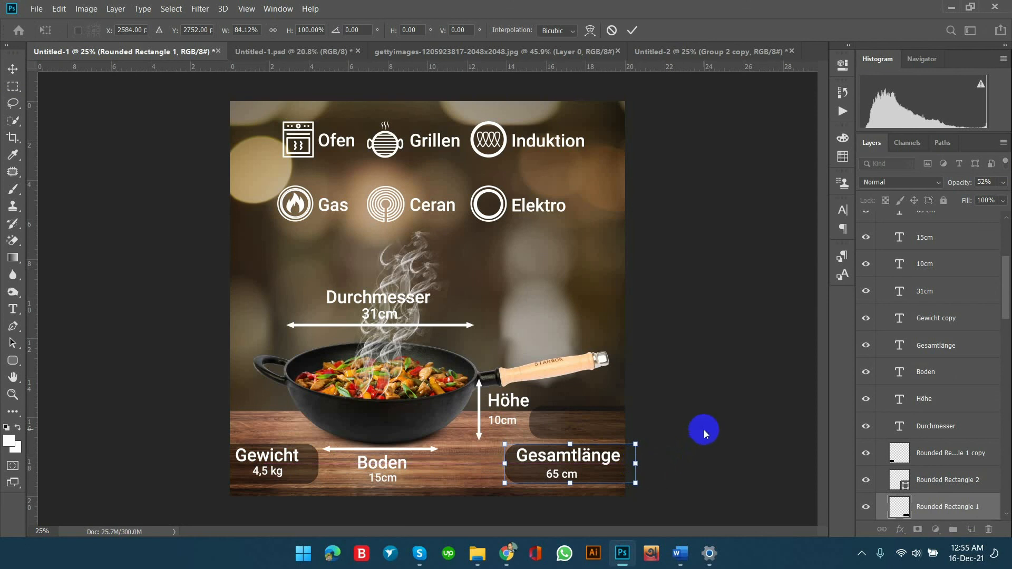
key(Return)
Delete the trial rounded rectangle above the Gesamtlänge panel.
click(603, 428)
key(Delete)
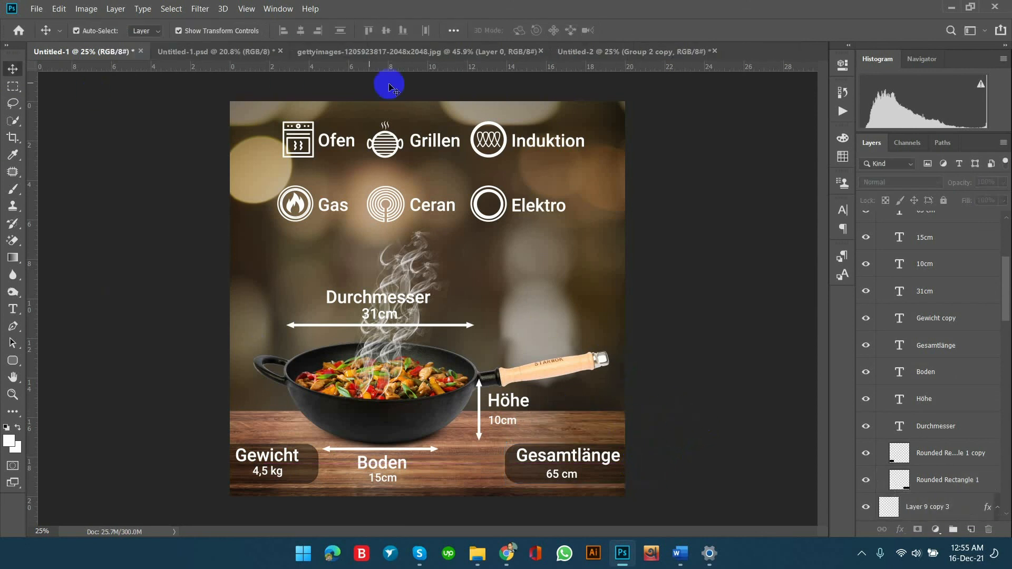
Start saving the design under a new name and browse on drive D: to Fiverr Project Work > BG DESIGN > ruffydeals > Project 2.
click(42, 8)
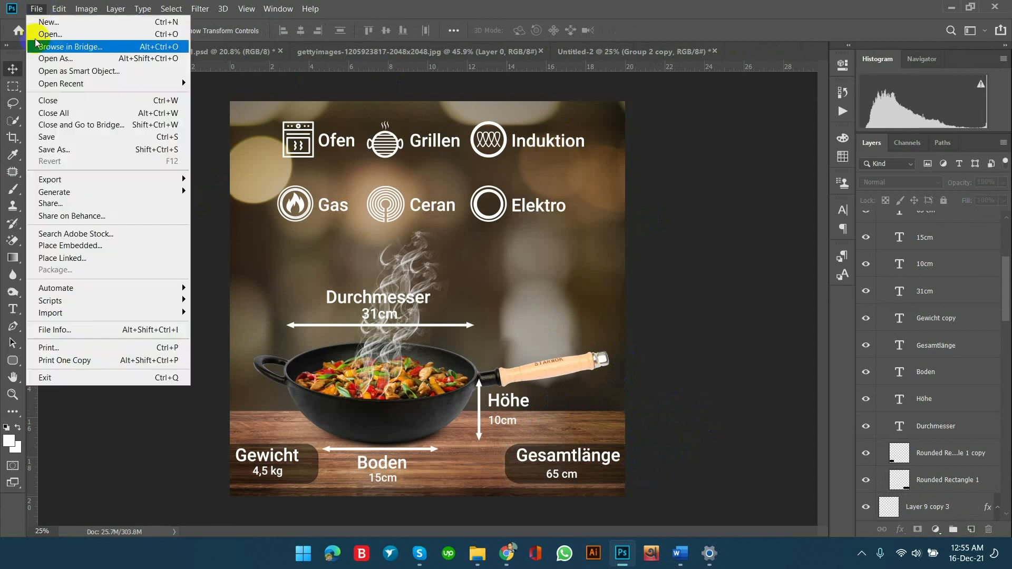
click(45, 147)
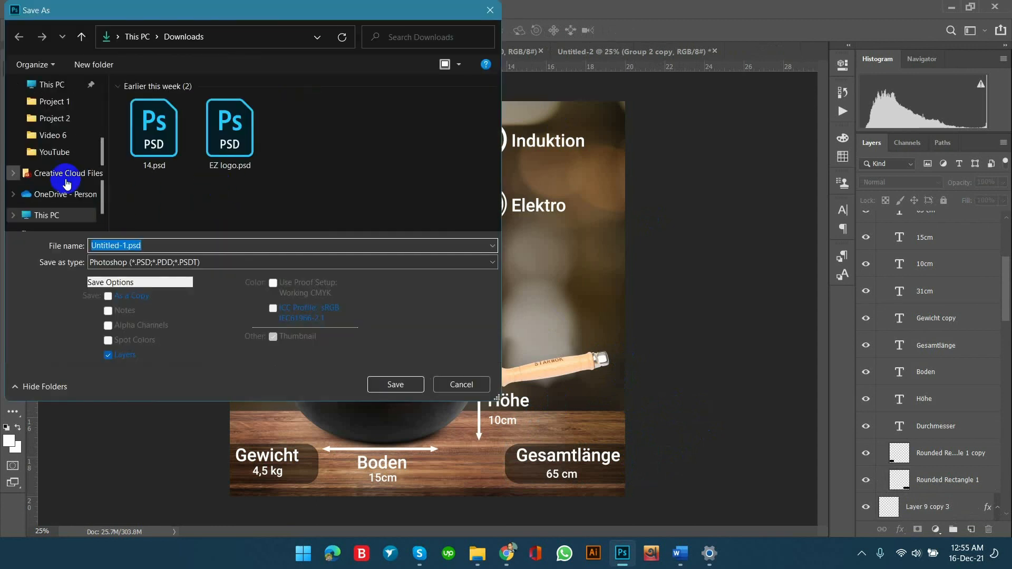
scroll(66, 185, down, 1)
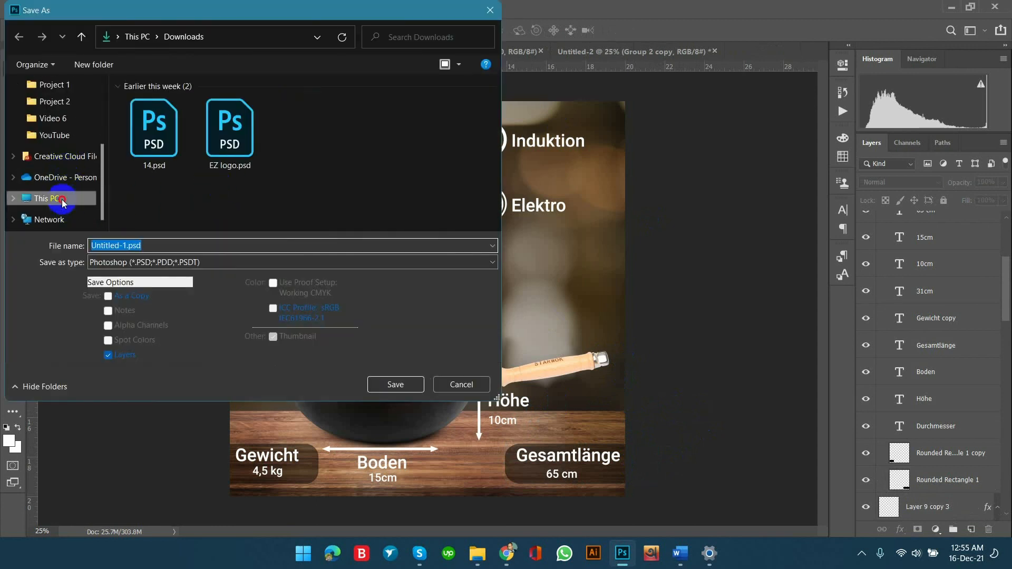
click(24, 198)
double_click(364, 227)
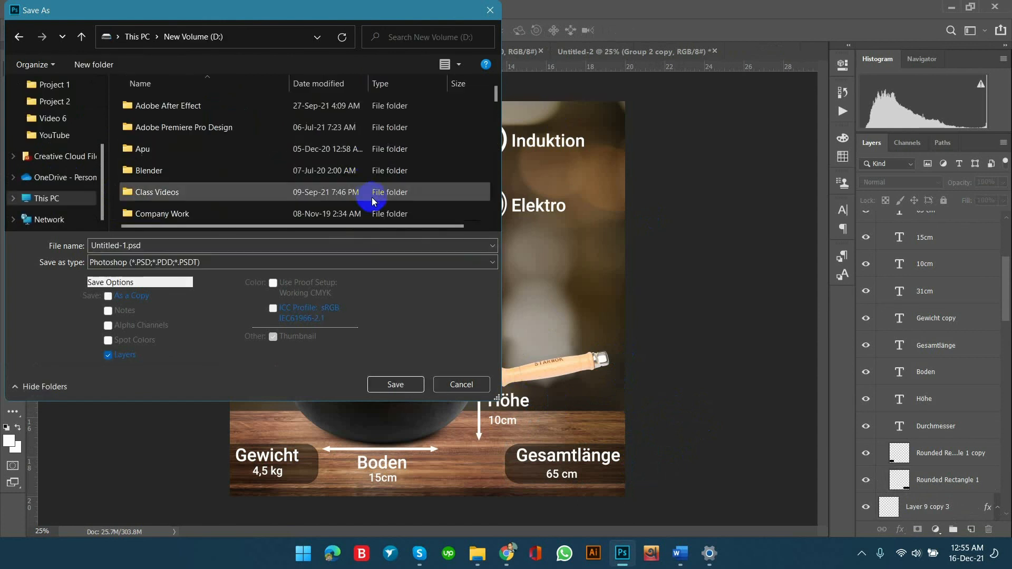
scroll(257, 174, down, 5)
scroll(252, 178, up, 3)
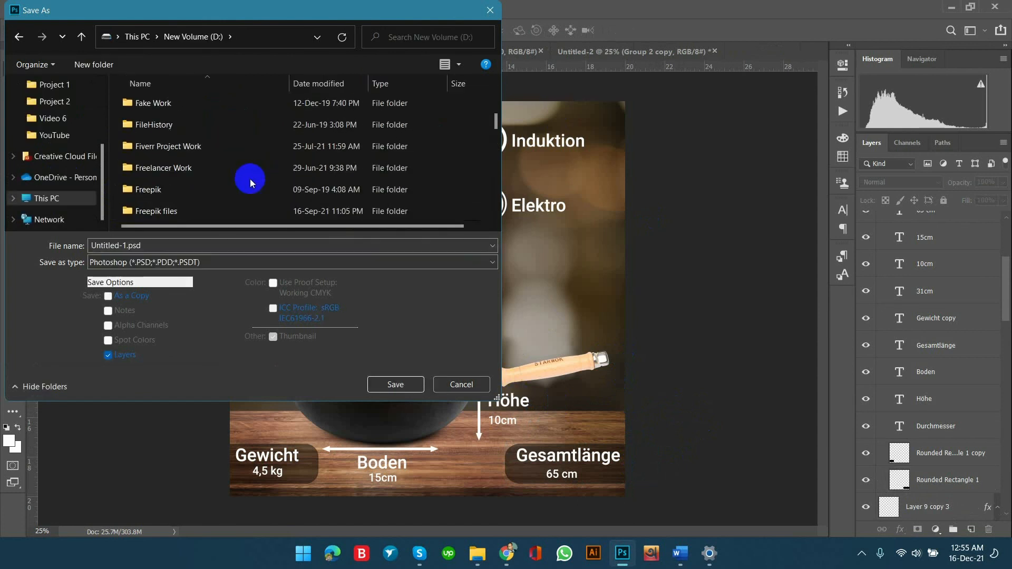
double_click(184, 139)
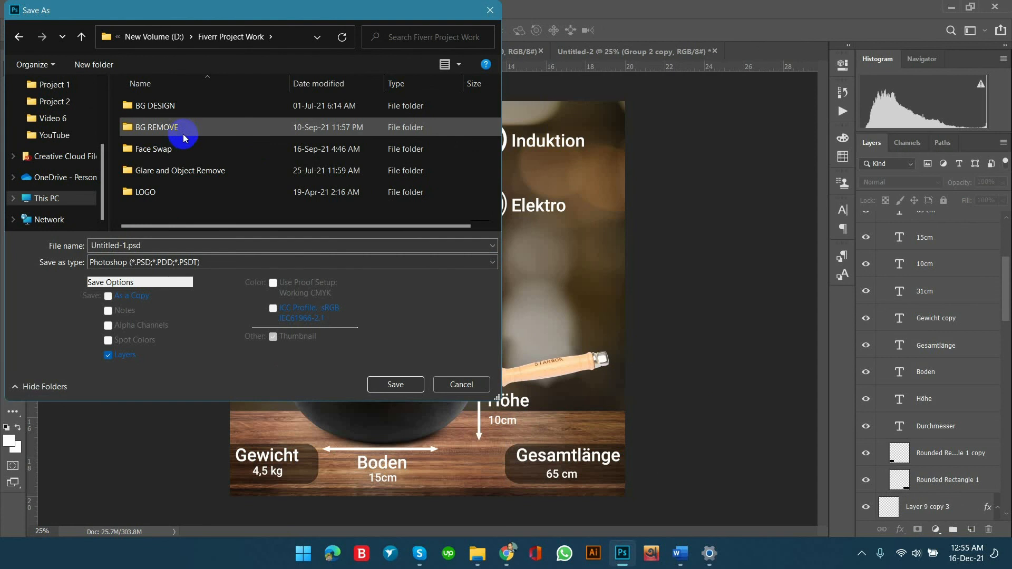
double_click(187, 106)
click(166, 171)
double_click(166, 171)
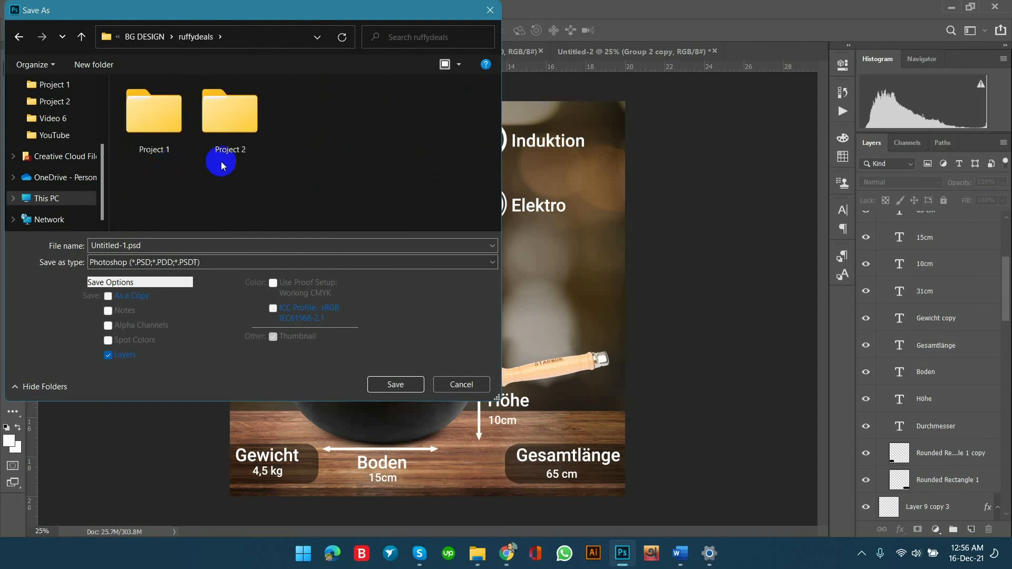
double_click(216, 182)
Create a folder named Work inside Project 2 and open it as the save location.
right_click(277, 133)
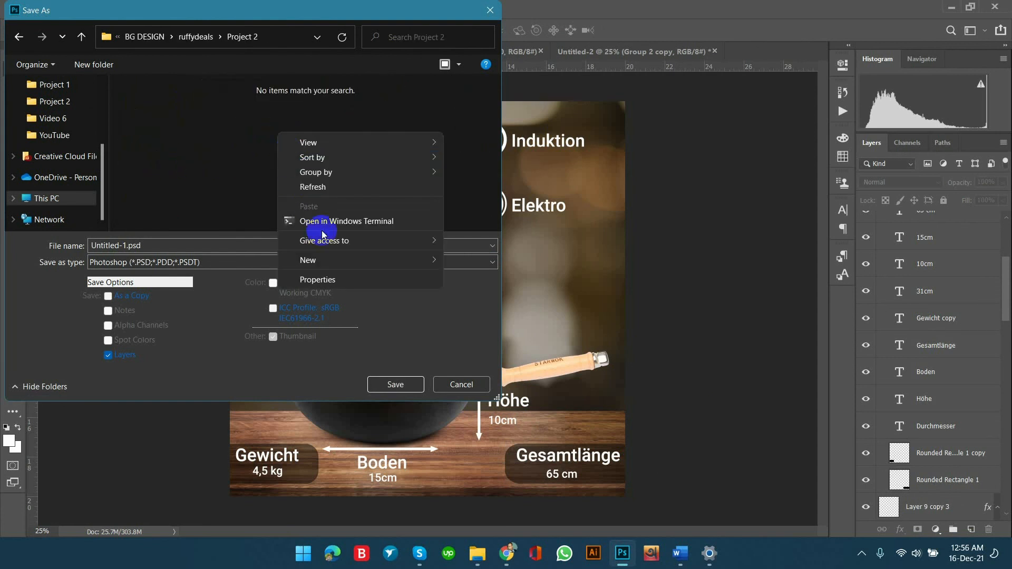
mouse_move(432, 386)
click(475, 387)
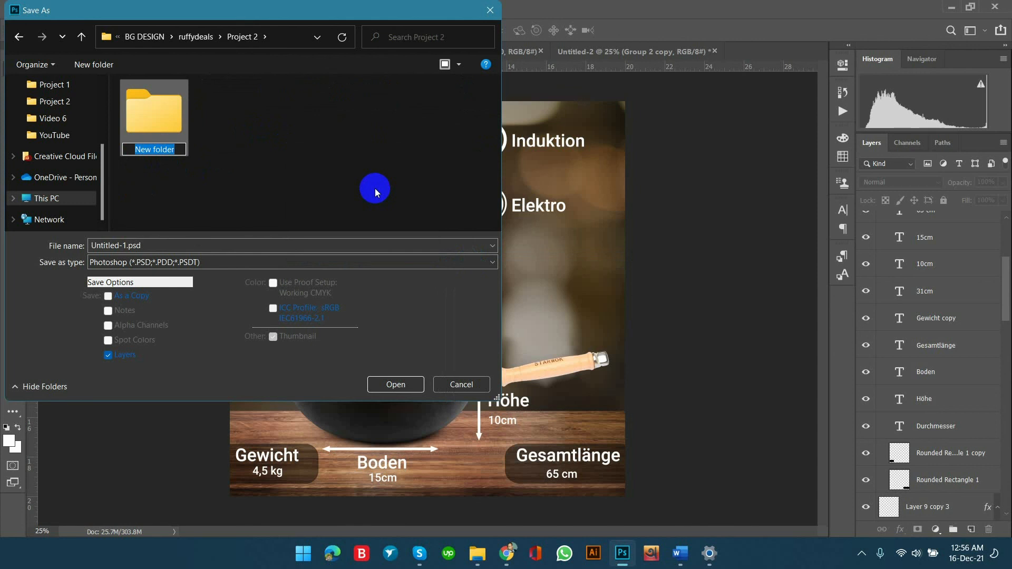
text(Work)
key(Return)
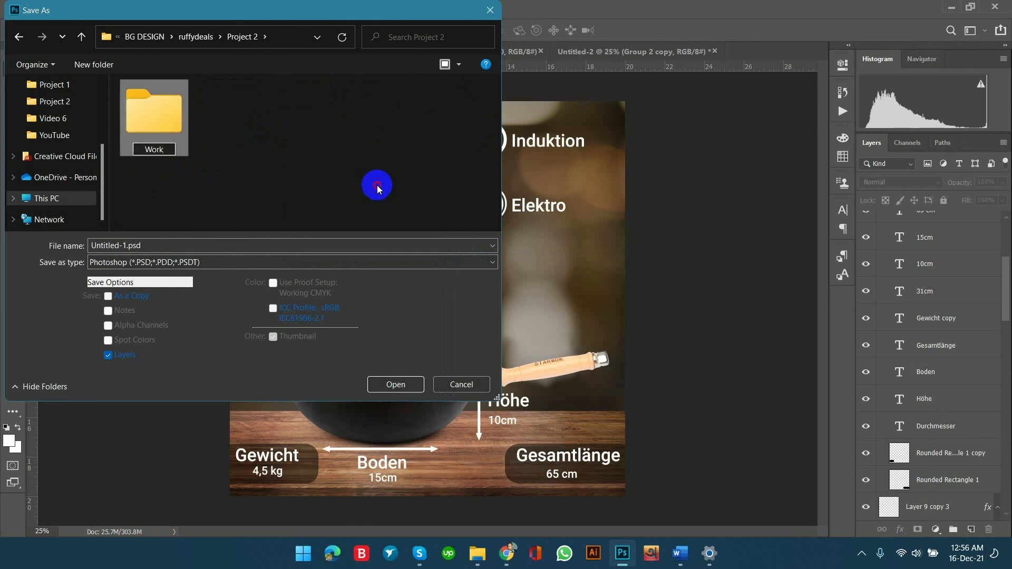
double_click(154, 115)
Save the layered design in the Work folder as 1.psd.
double_click(223, 242)
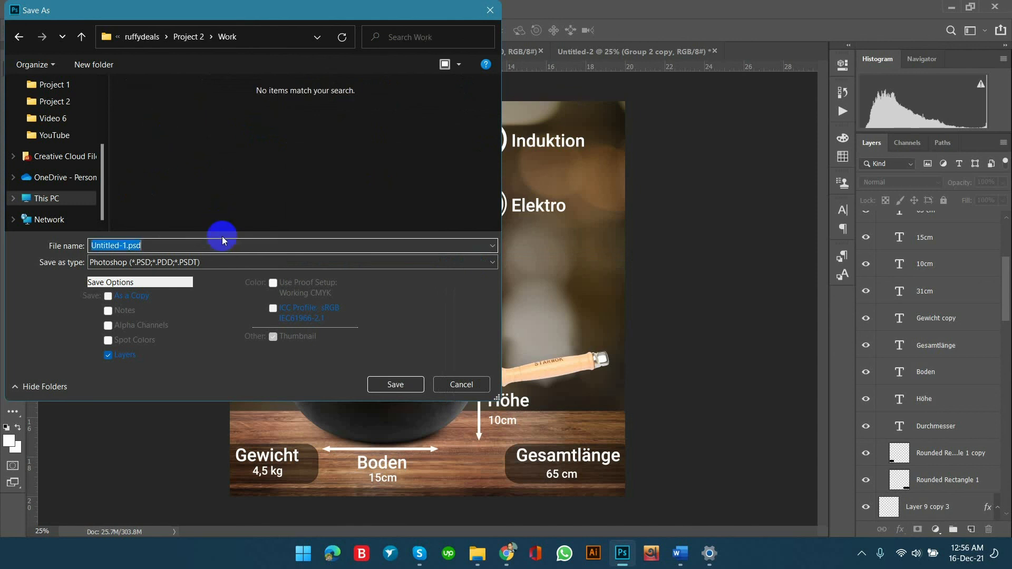
text(1)
key(Return)
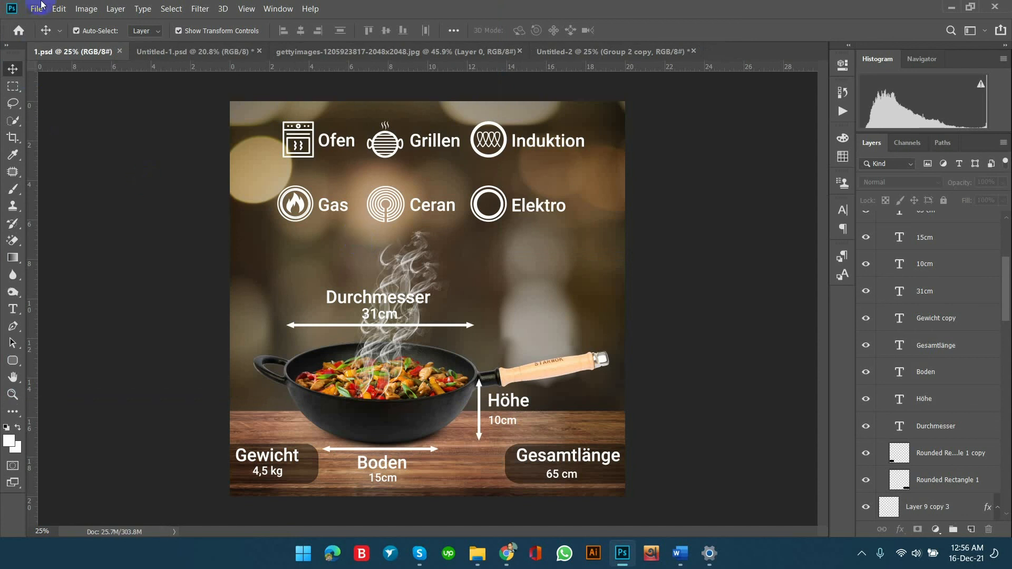
Save a JPEG copy of the design in the Work folder at quality 12 (Maximum), Progressive with 3 scans.
click(37, 8)
click(67, 149)
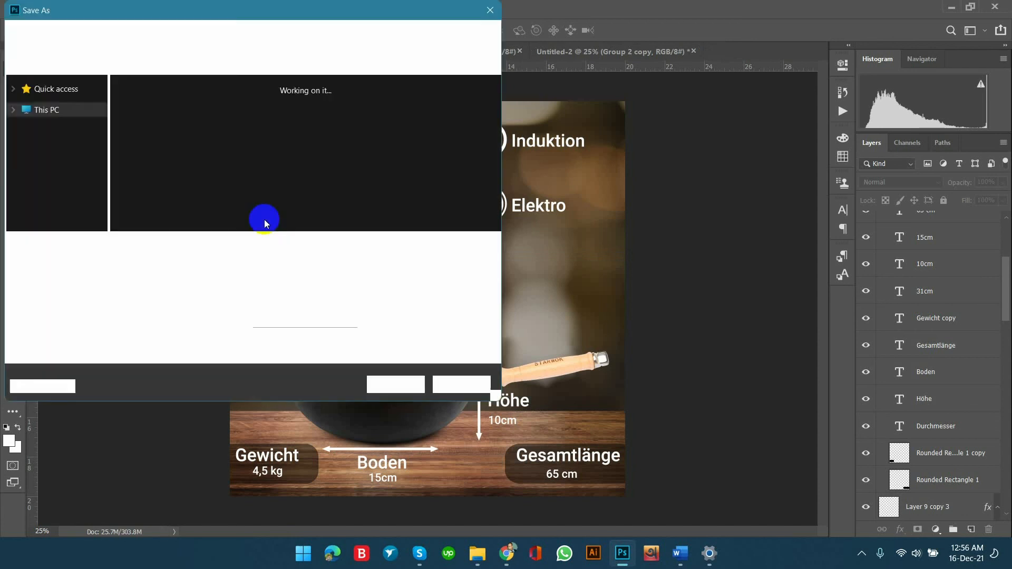
click(213, 269)
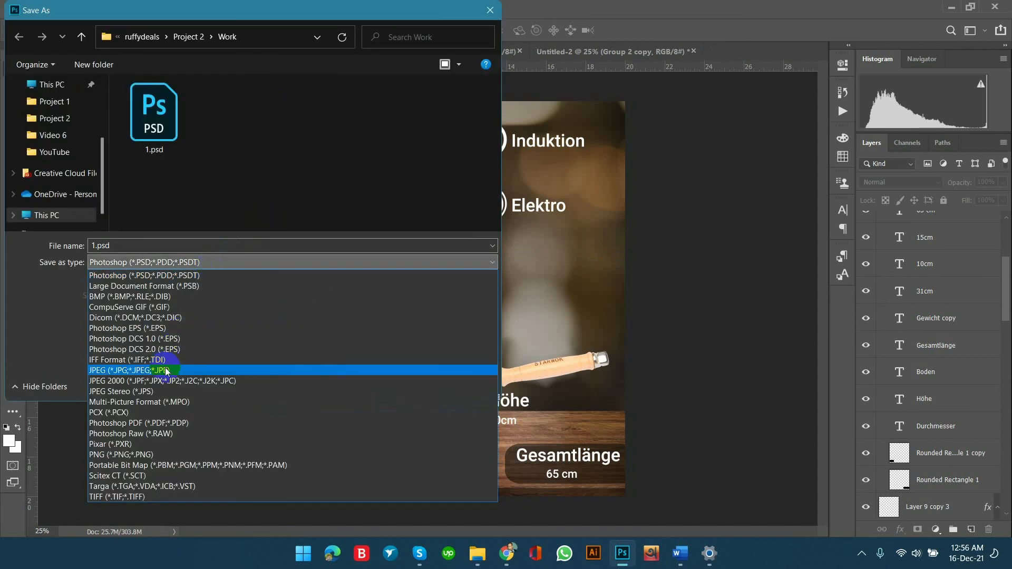
click(194, 364)
click(397, 384)
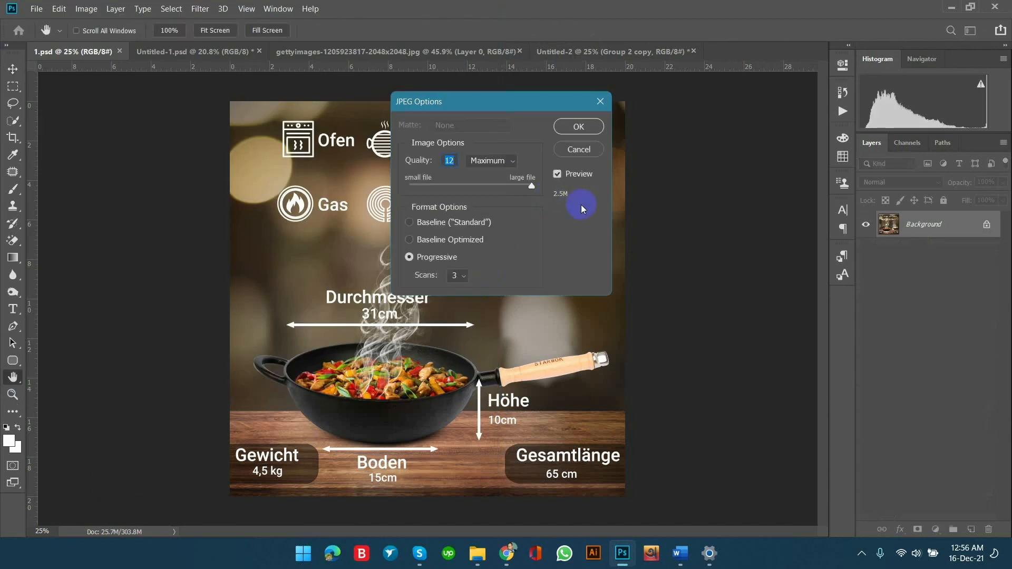
click(578, 126)
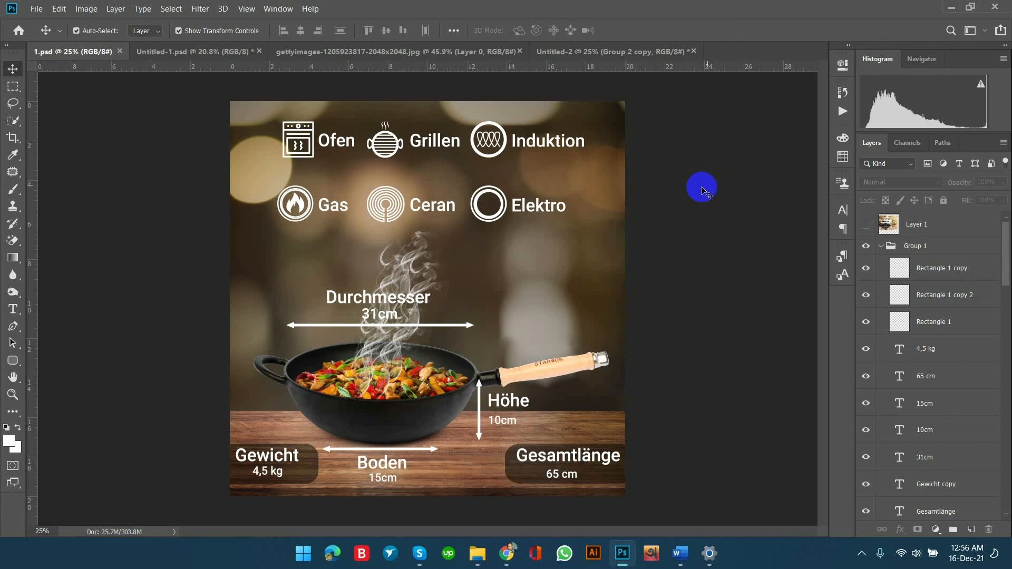
Look at the wok cutout in Untitled-1.psd and return to the finished design in 1.psd.
click(178, 54)
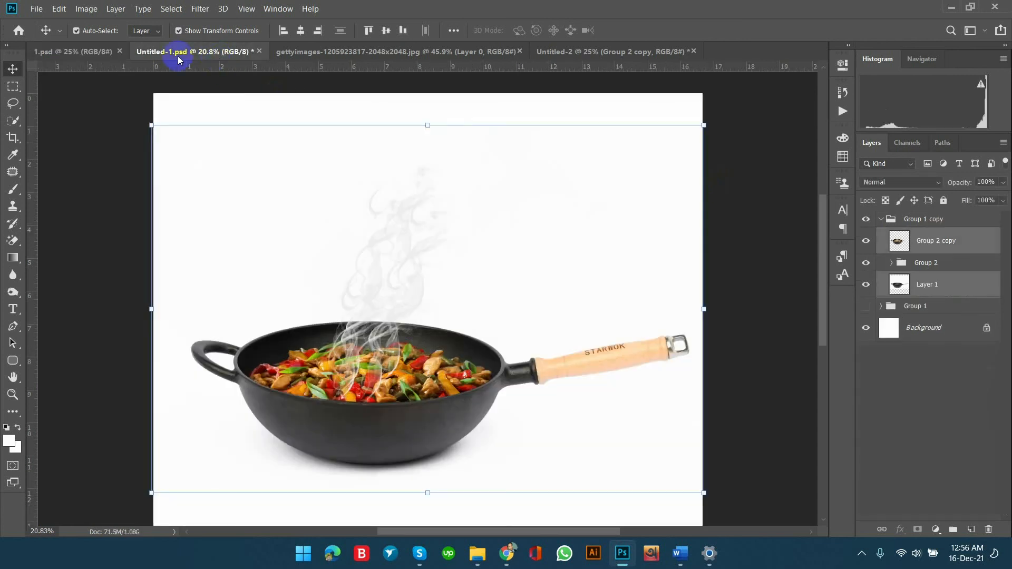
click(98, 52)
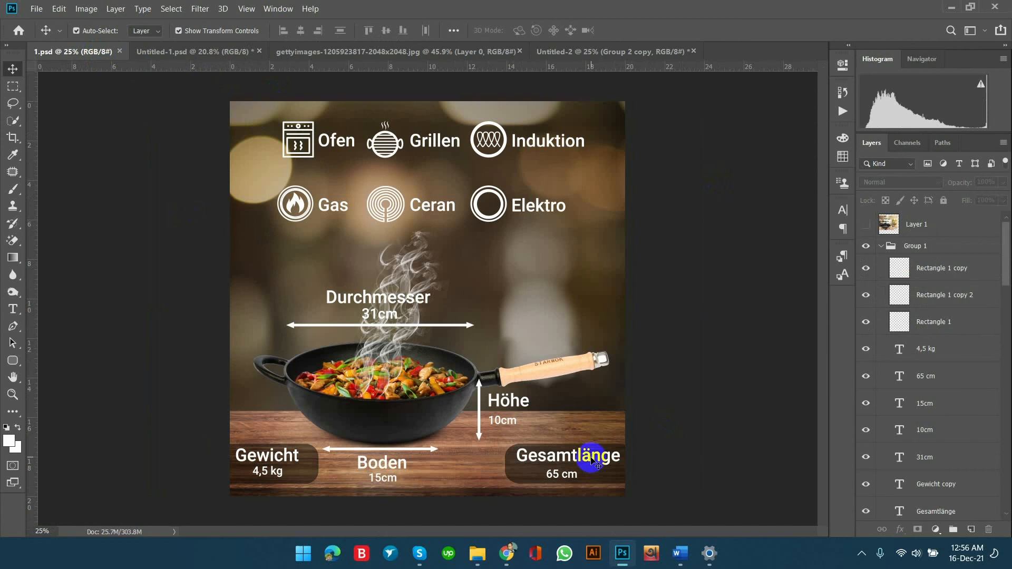
Switch to the client's Fiverr order page in Chrome and start attaching a file to a new order message.
mouse_move(506, 554)
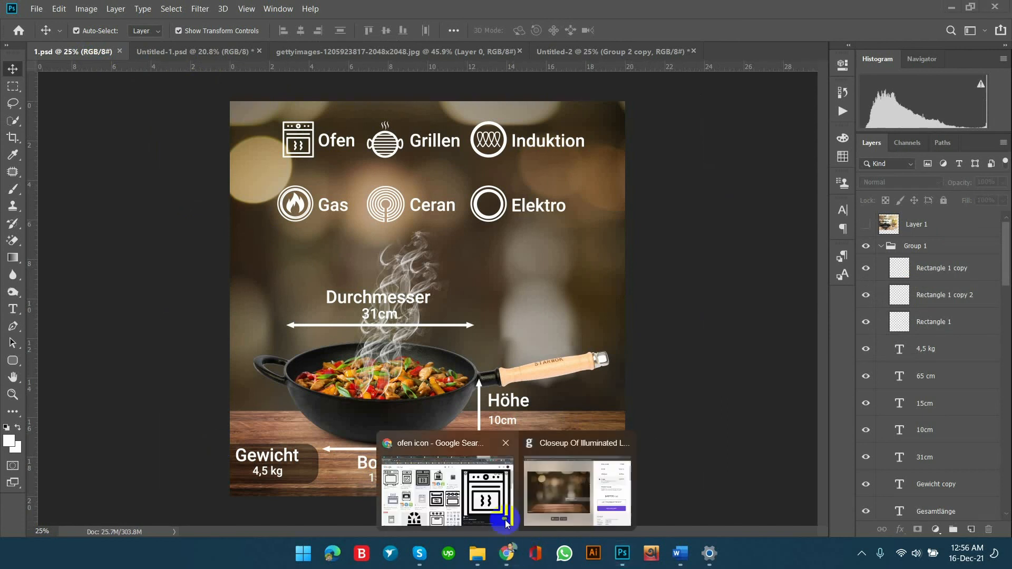
click(463, 498)
click(58, 10)
scroll(337, 364, down, 10)
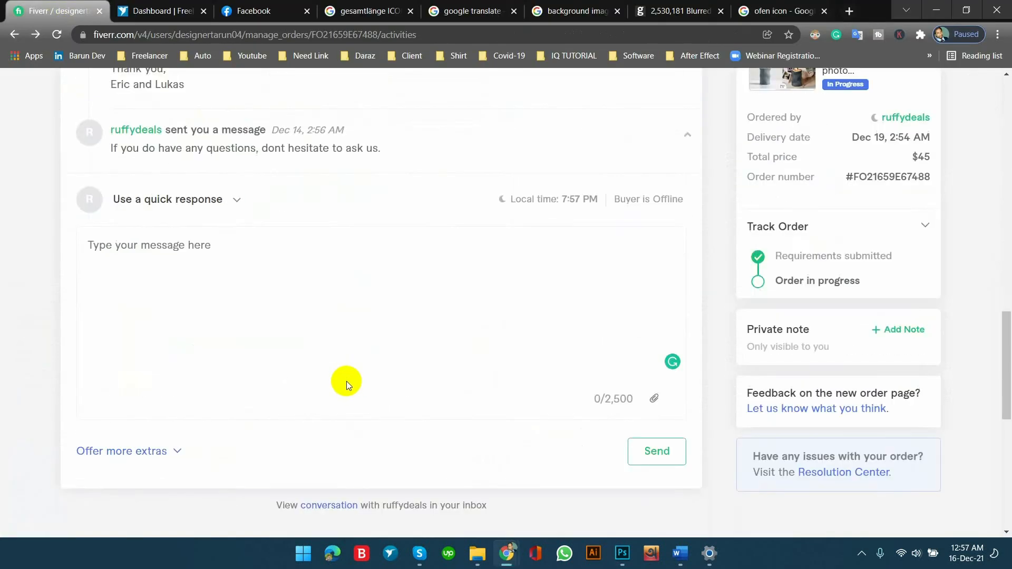
scroll(343, 392, down, 5)
scroll(345, 391, up, 10)
scroll(345, 391, down, 6)
click(655, 398)
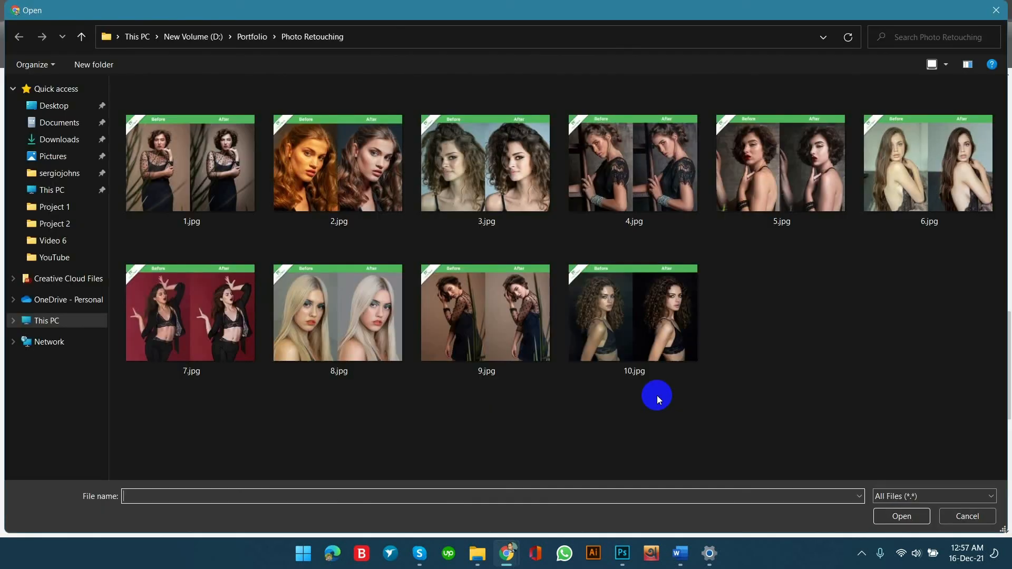
Attach 1.jpg to the message from the client's Project 2 > Work folder, under Fiverr Project Work > BG DESIGN on drive D.
click(46, 320)
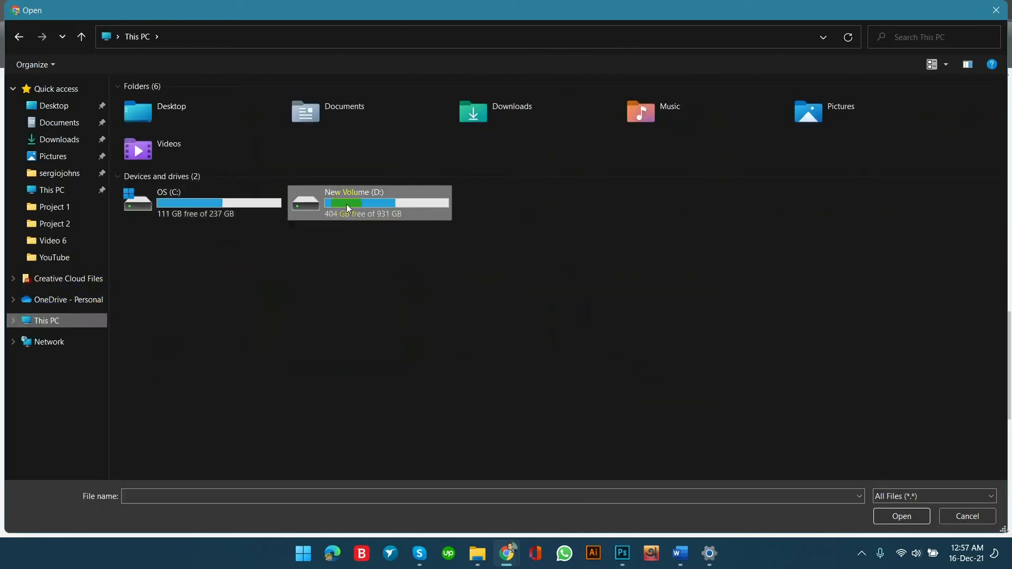
double_click(370, 213)
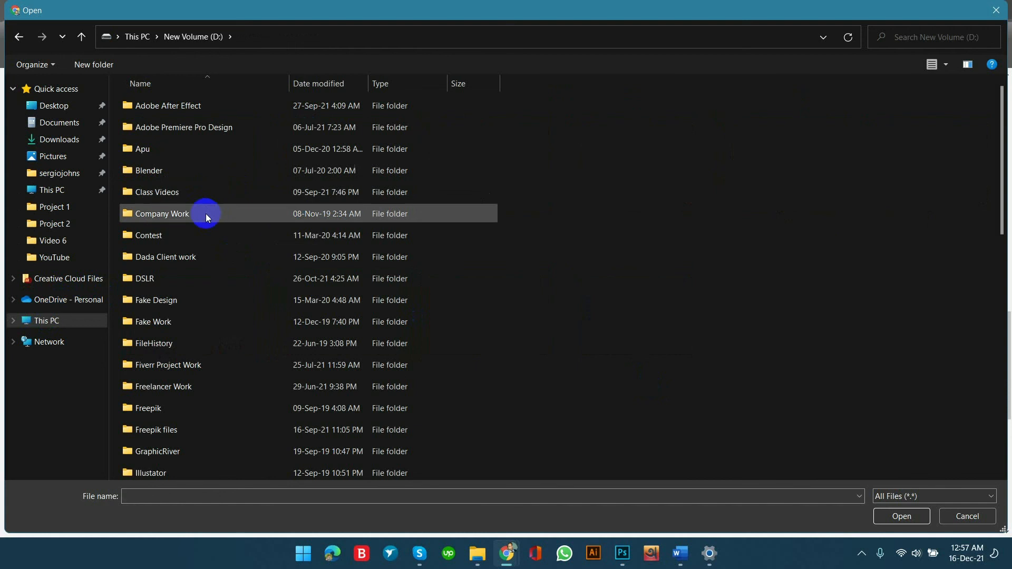
double_click(180, 365)
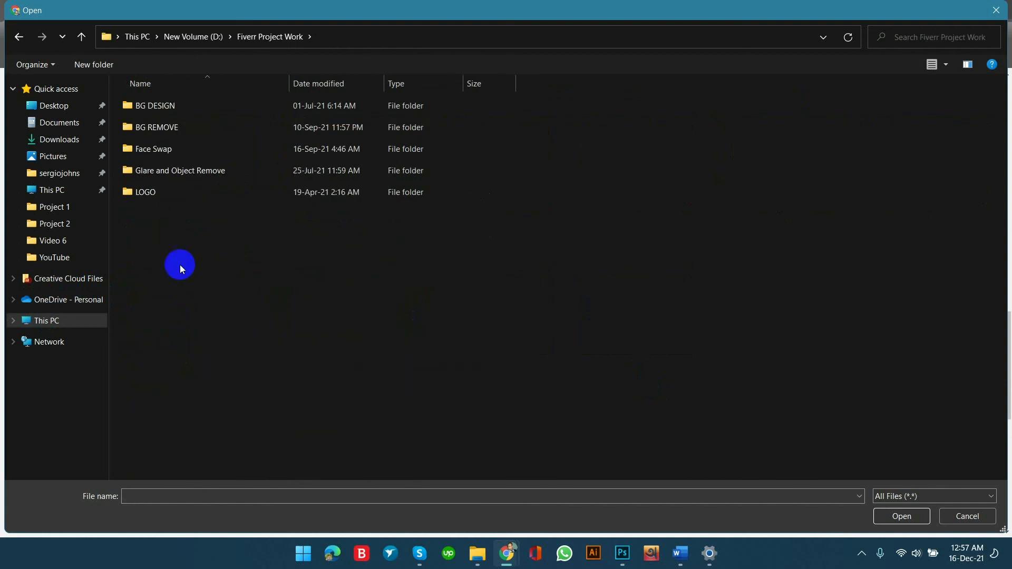
double_click(188, 112)
double_click(169, 170)
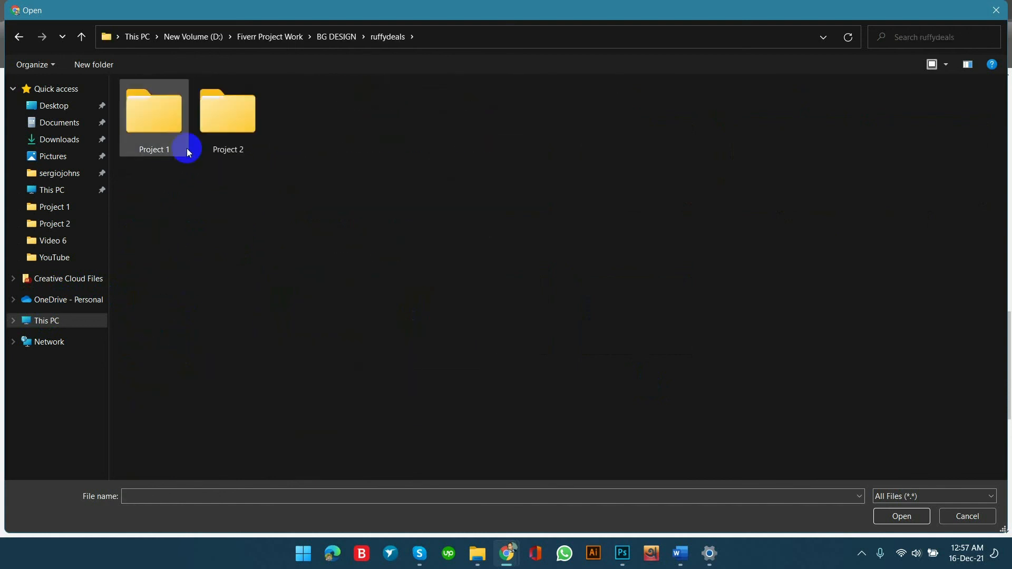
double_click(230, 122)
double_click(142, 135)
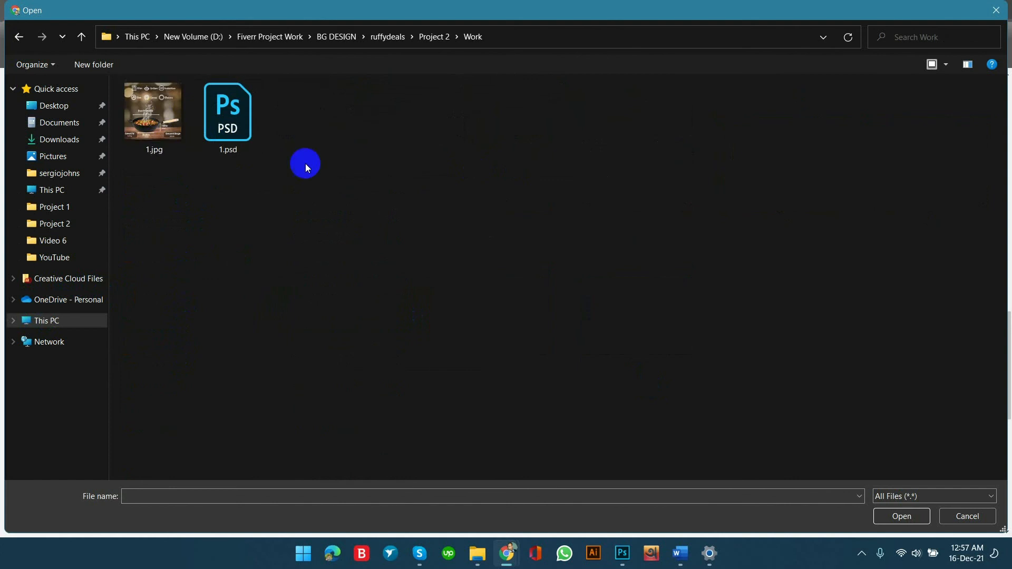
double_click(156, 113)
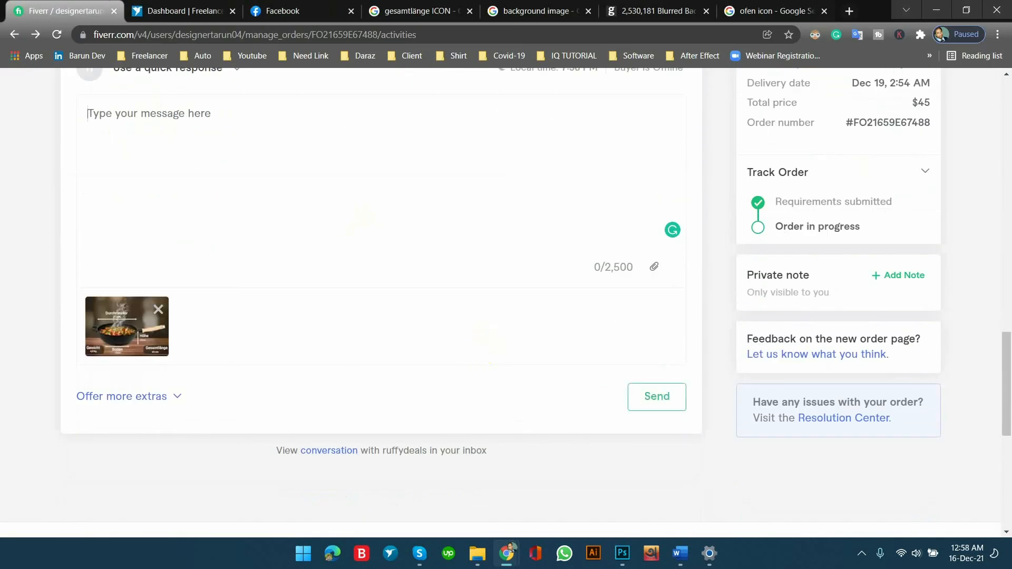
Send the client "Hi, check it out and let me know if you want to create this kind of design." with the attached image.
text(Hi, check it out and let me know if you want to create this kind of design.)
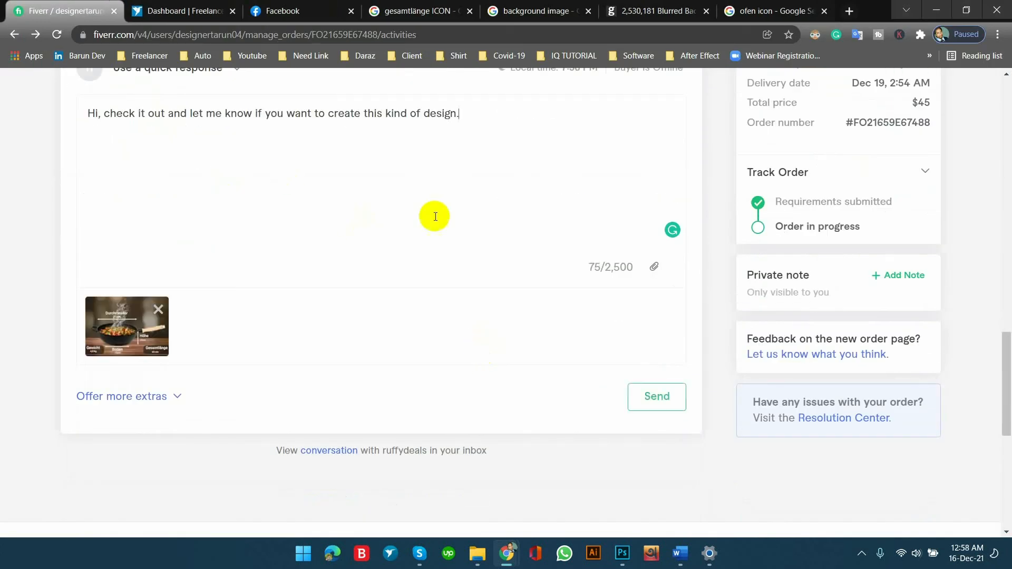
scroll(447, 223, up, 1)
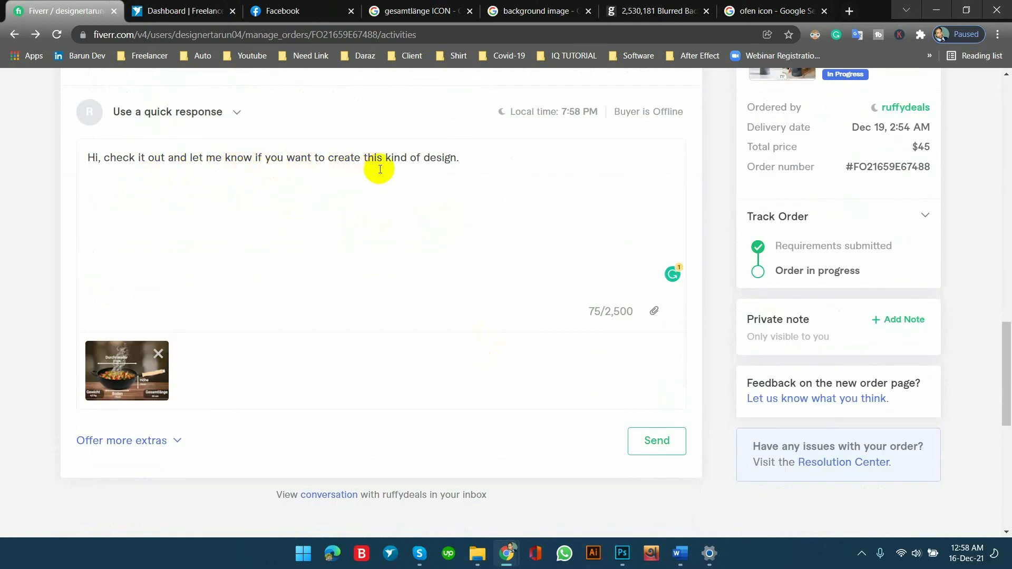
scroll(451, 211, up, 3)
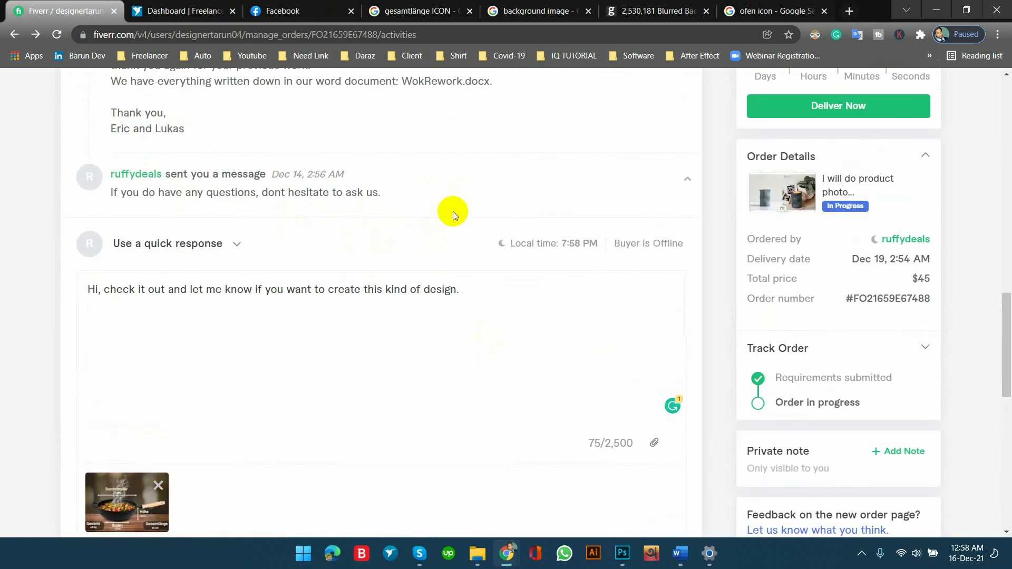
scroll(453, 212, down, 5)
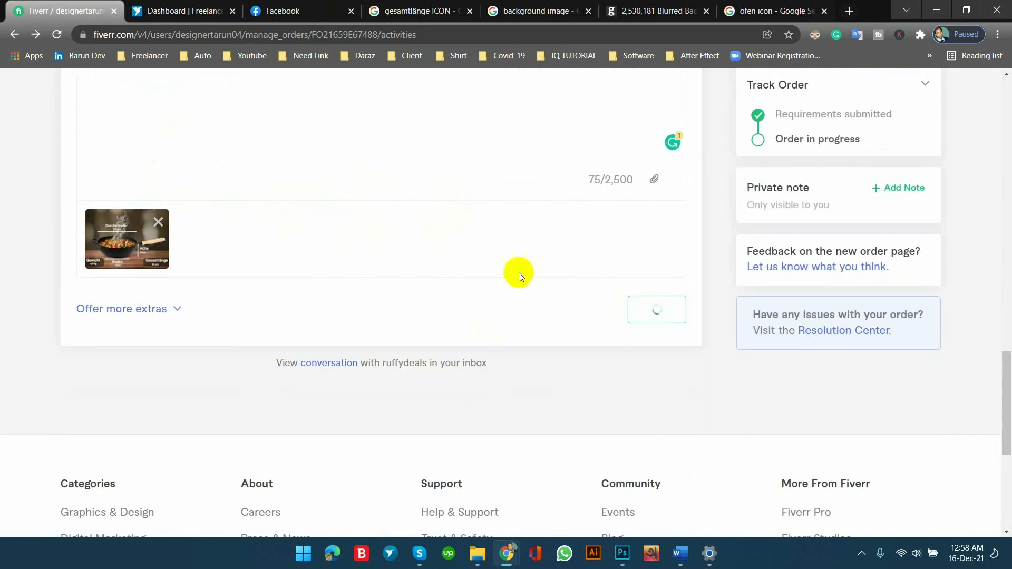
scroll(580, 299, up, 4)
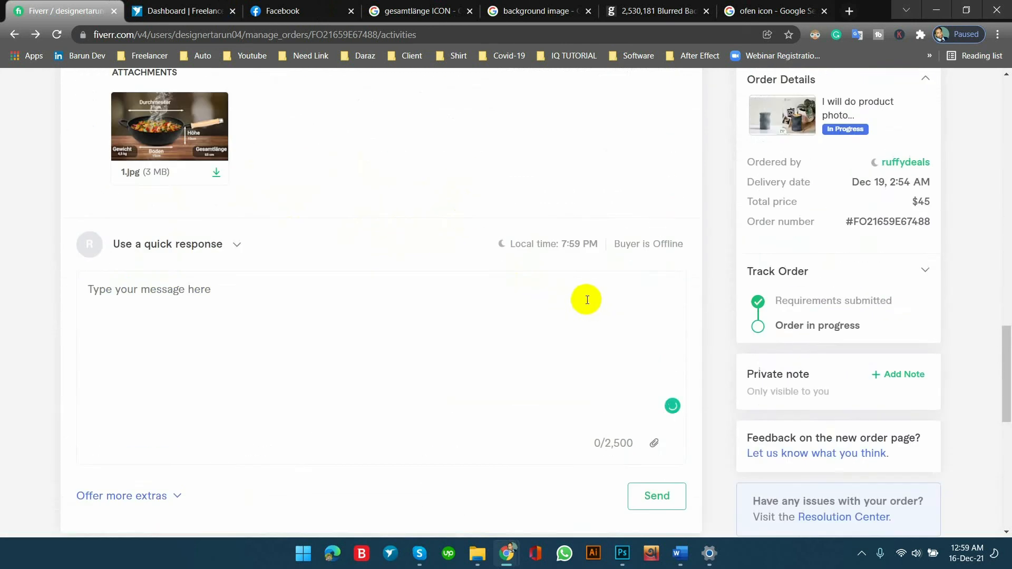
scroll(445, 305, up, 4)
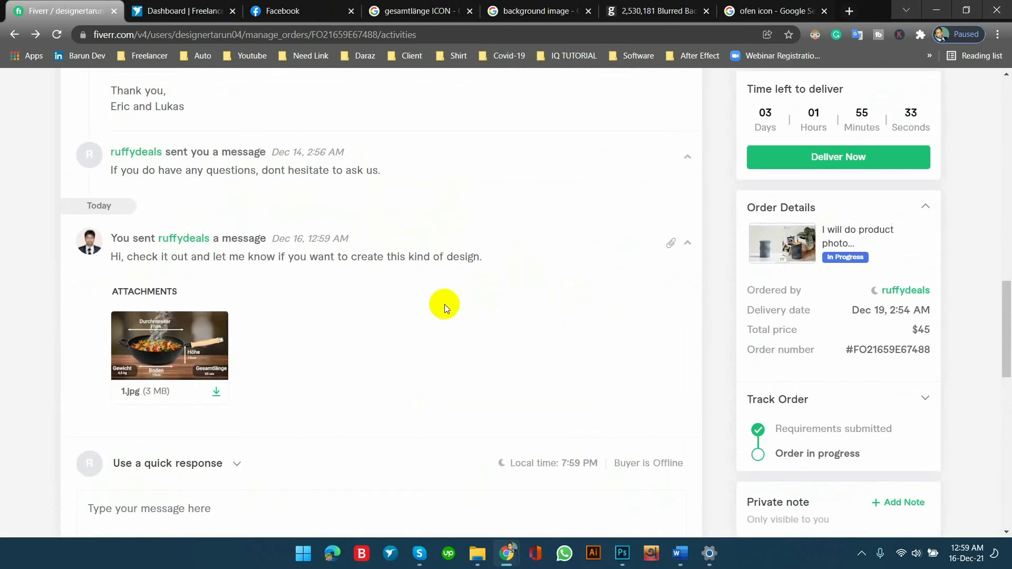
Switch to WokRework.docx in Word and review the Image5 reference, the measurements and the instructions for the remaining pictures.
click(679, 552)
scroll(542, 263, down, 5)
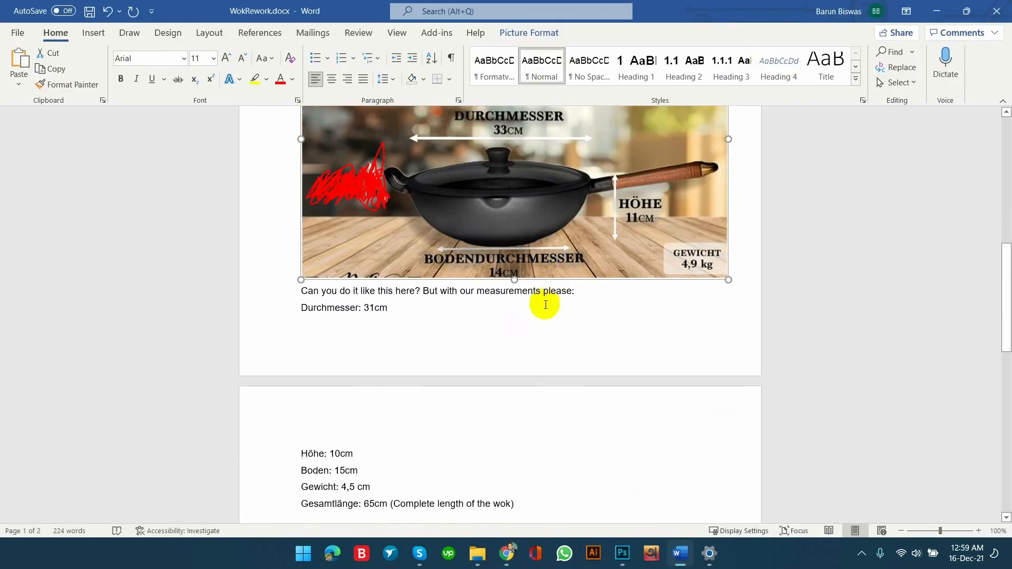
scroll(543, 305, up, 7)
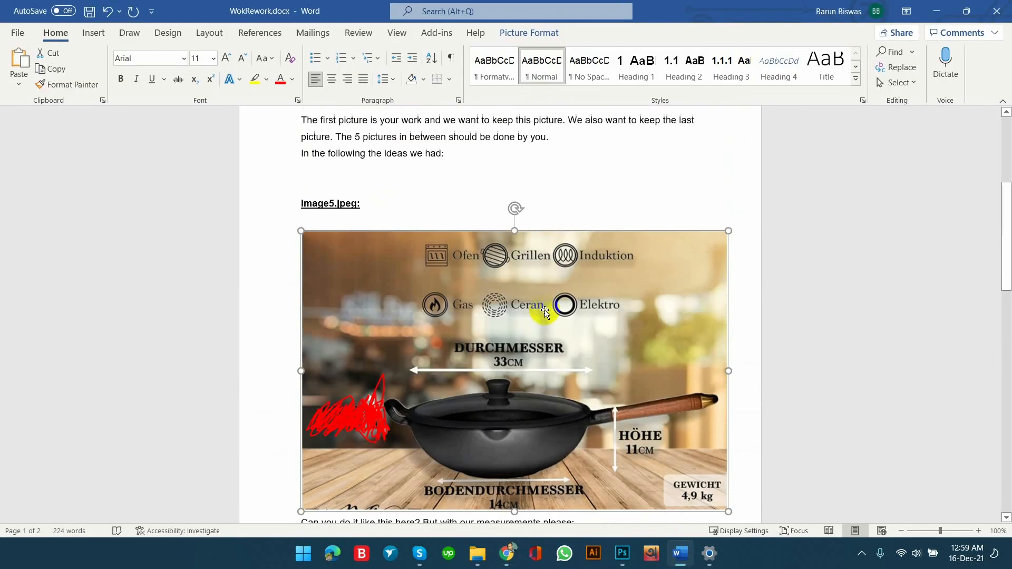
scroll(573, 332, down, 3)
scroll(519, 294, down, 6)
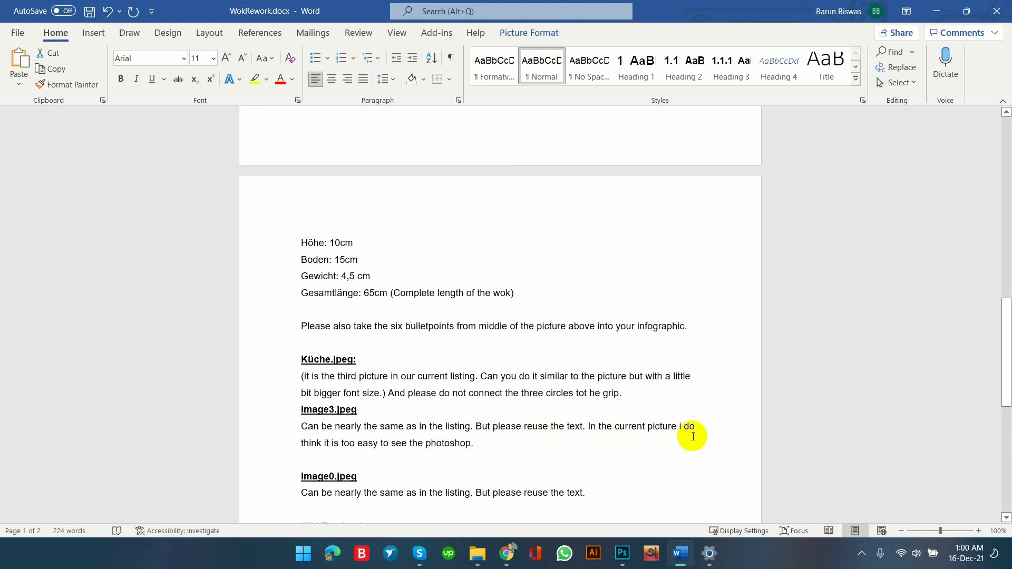
scroll(566, 379, down, 2)
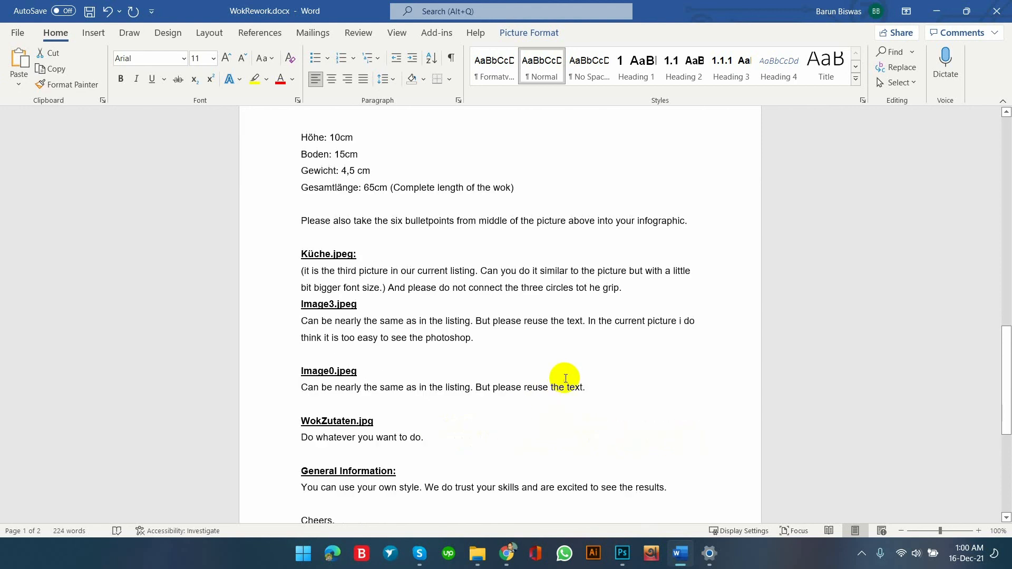
scroll(566, 378, down, 2)
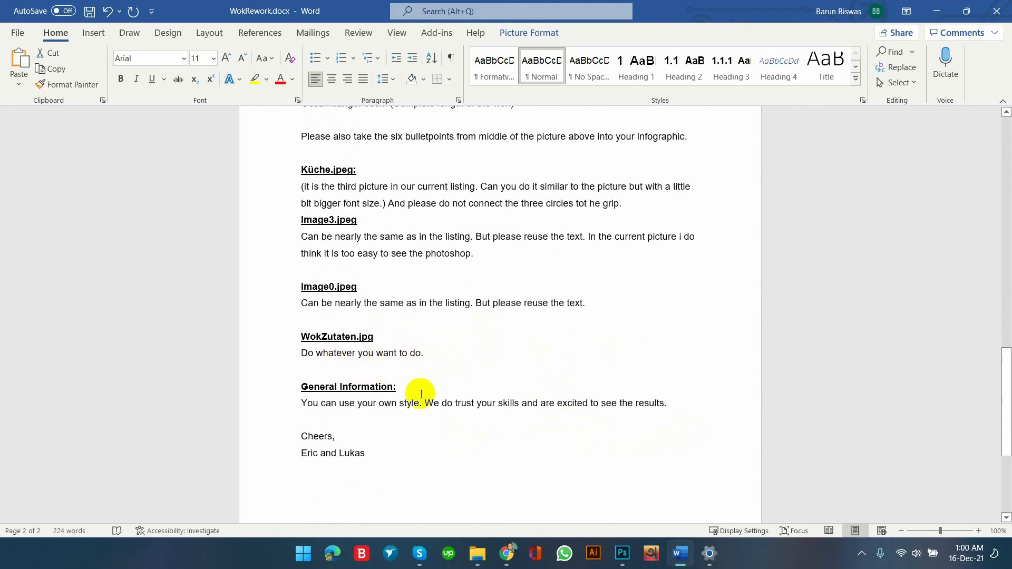
scroll(418, 388, down, 2)
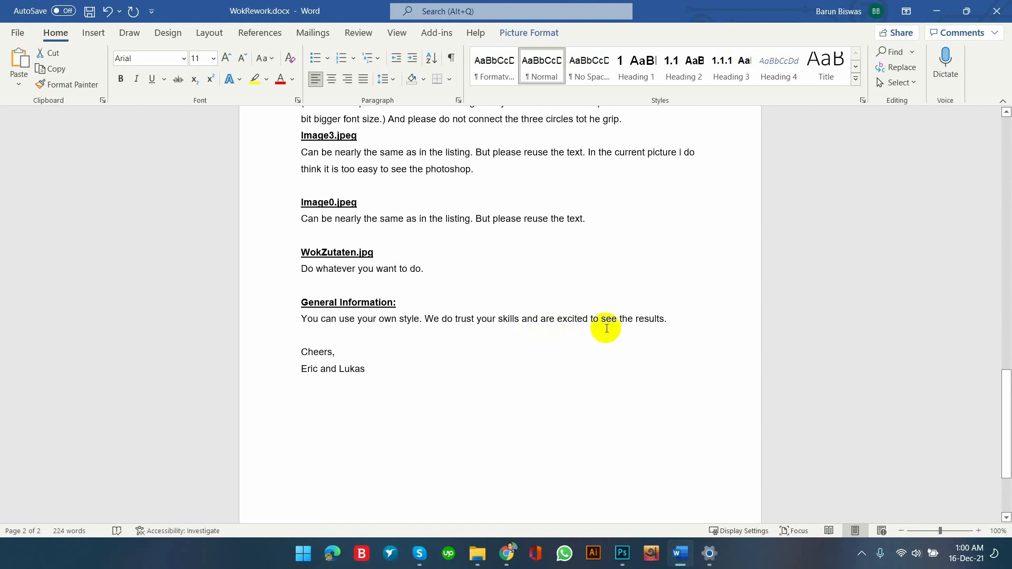
scroll(502, 375, up, 8)
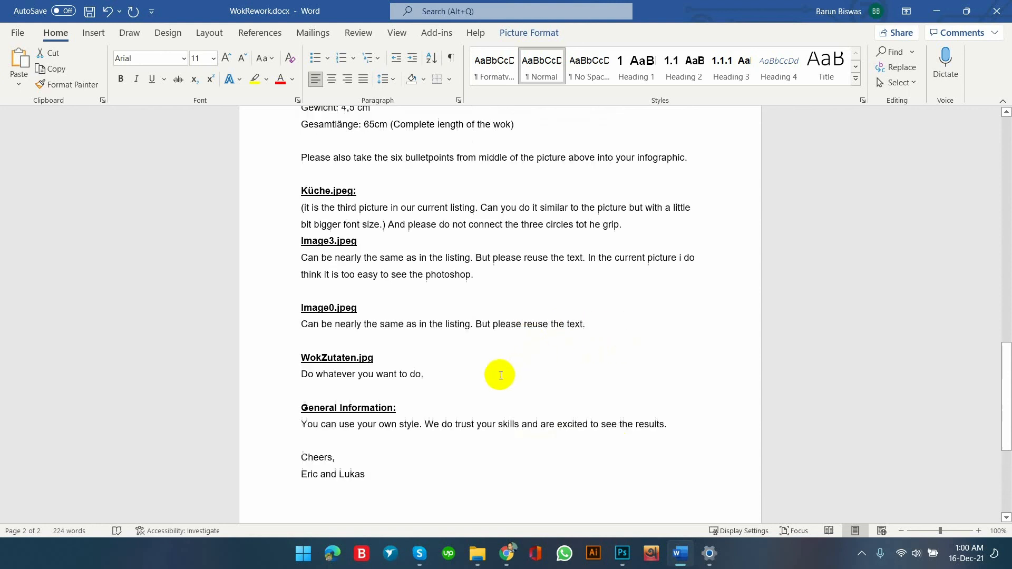
scroll(499, 376, up, 12)
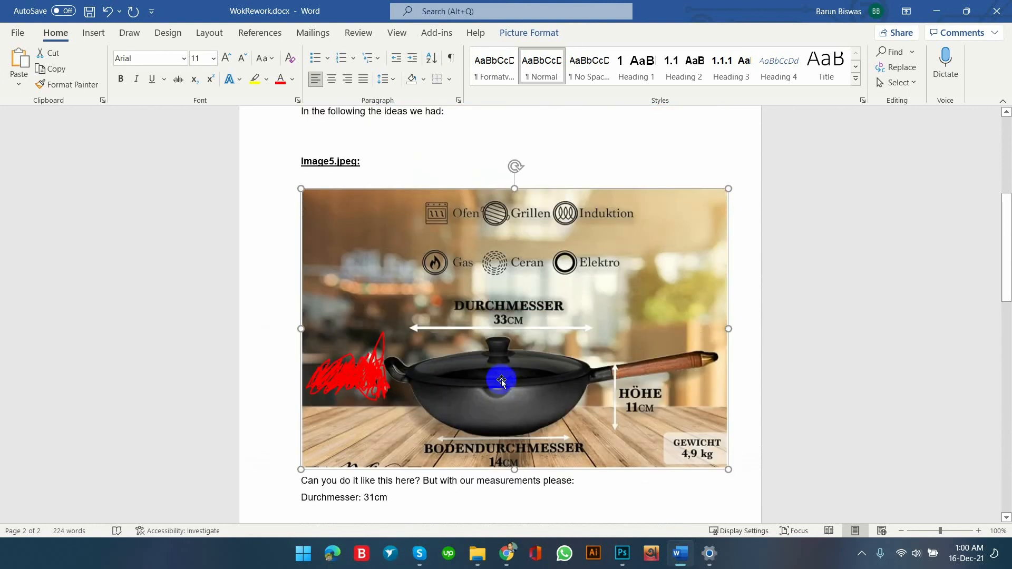